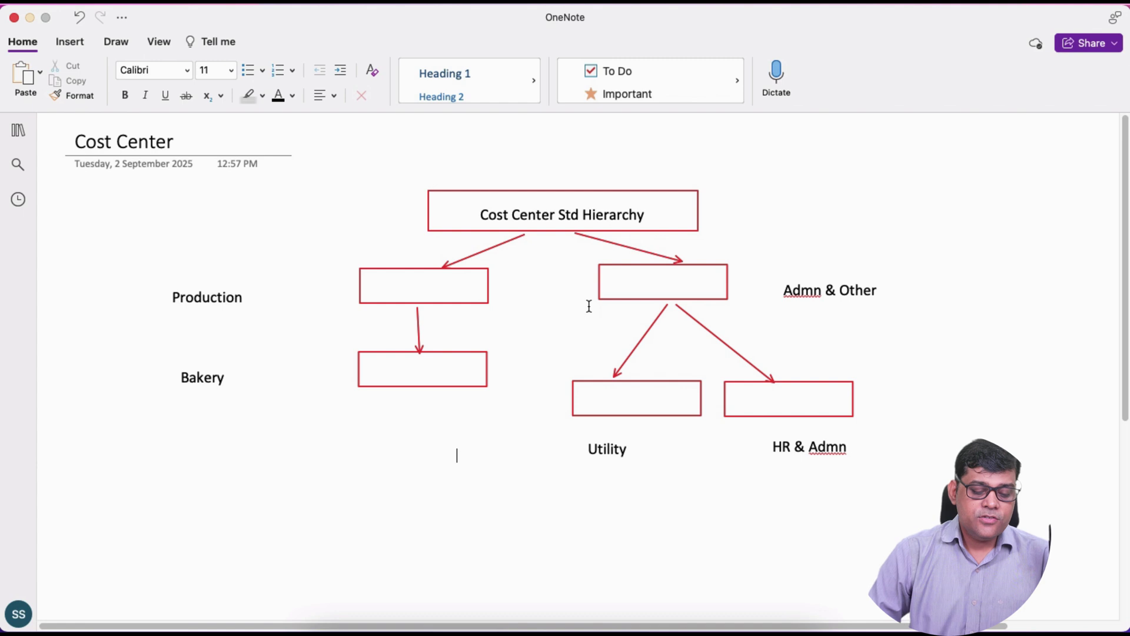
Add the label "Cost Center Grp" above the Production label in the hierarchy diagram.
{"action": "left_click", "coordinate": [237, 242]}
{"action": "type", "text": "Cost Center "}
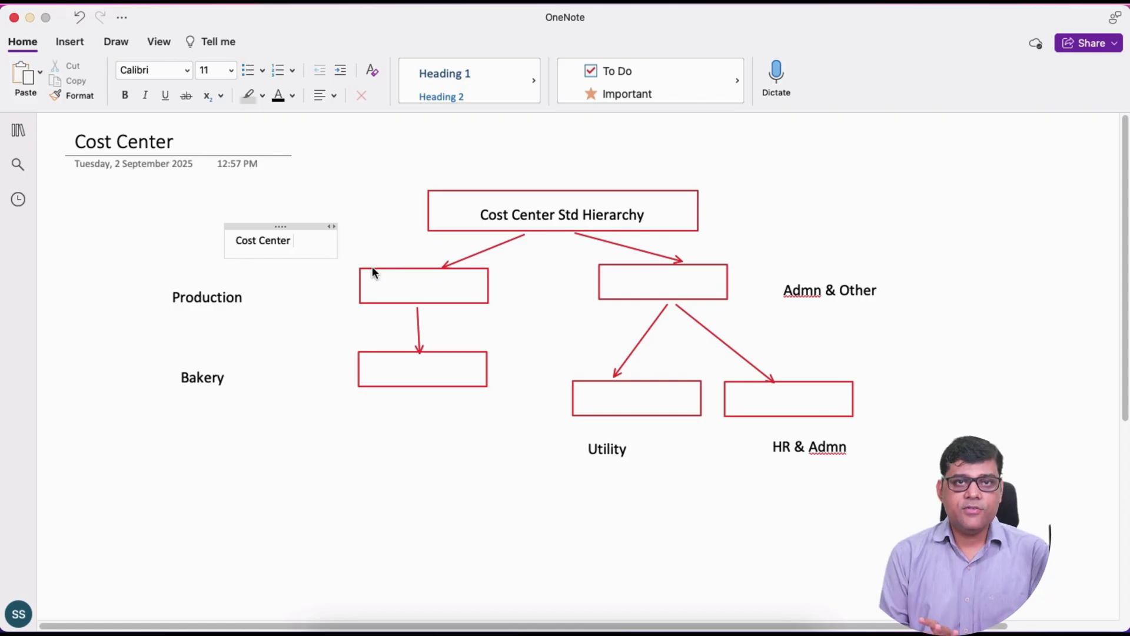
{"action": "type", "text": "Grp"}
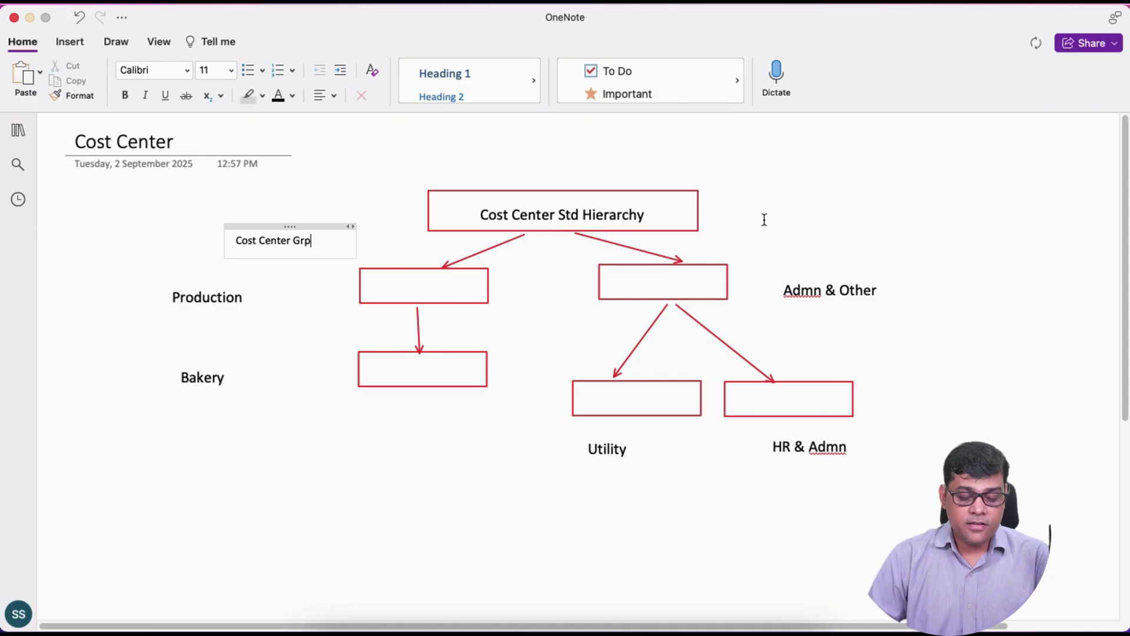
Enter group number 2000 in the Production box and 3000 in the Admn & Other box of the diagram.
{"action": "left_click", "coordinate": [383, 291]}
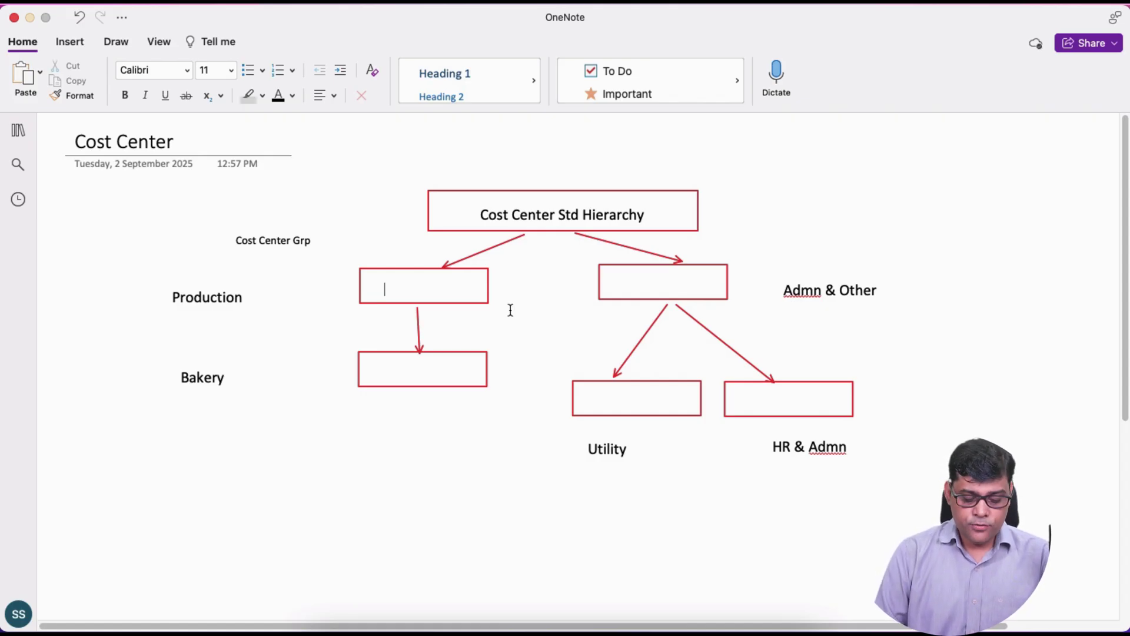
{"action": "type", "text": "2000"}
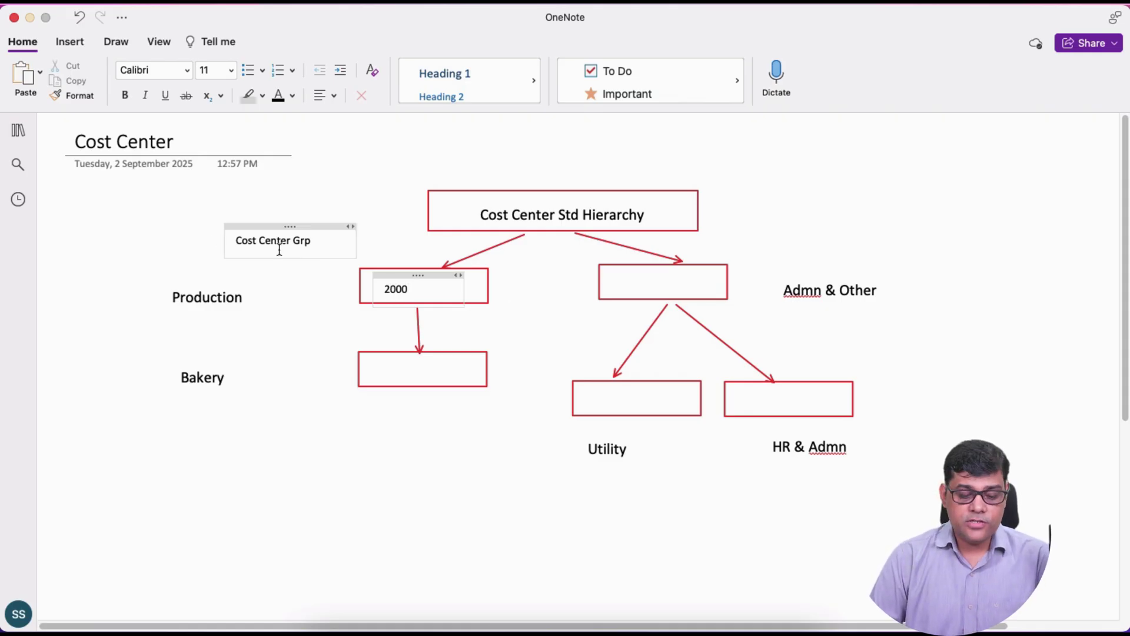
{"action": "left_click", "coordinate": [637, 284]}
{"action": "type", "text": "3000"}
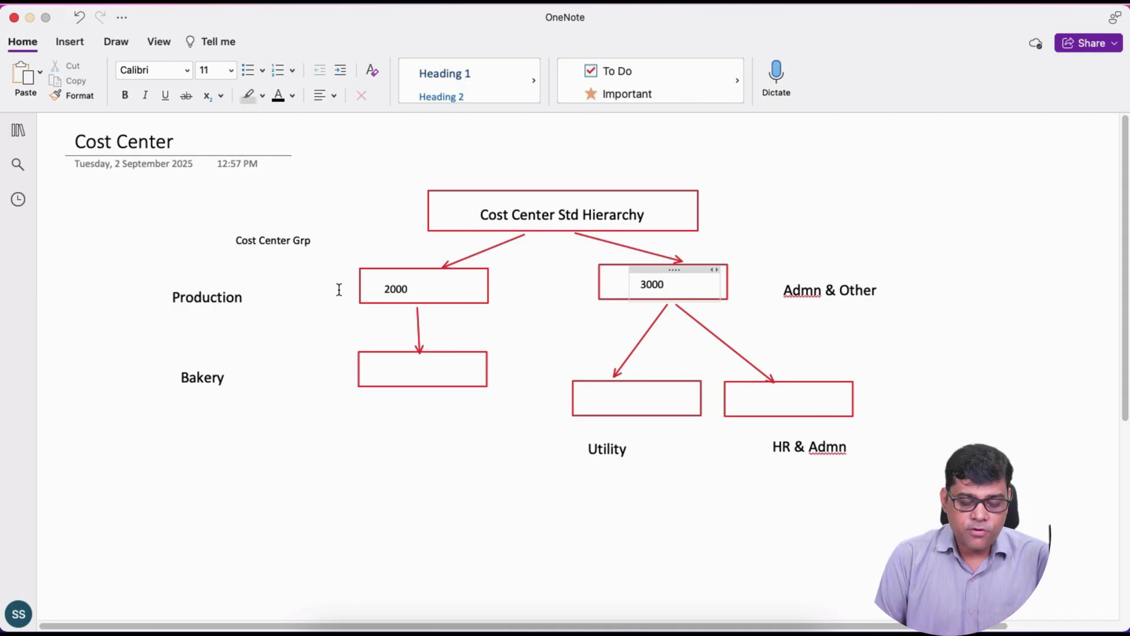
Enter cost center number 20001 in the Bakery box of the diagram.
{"action": "left_click", "coordinate": [396, 366]}
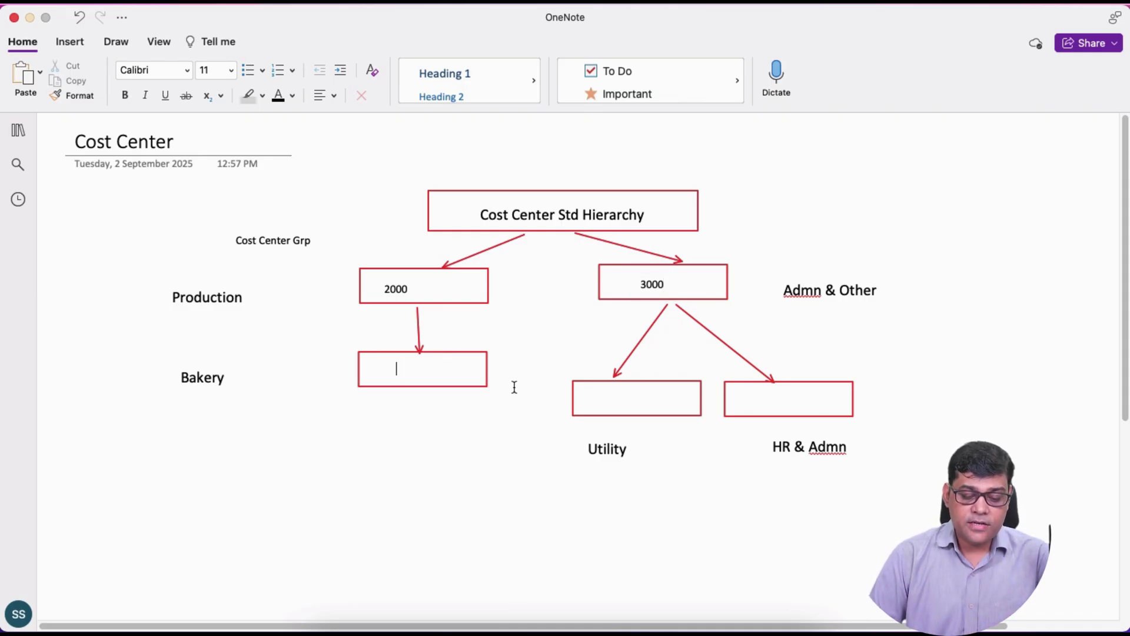
{"action": "left_click", "coordinate": [289, 399]}
{"action": "key", "text": "Return"}
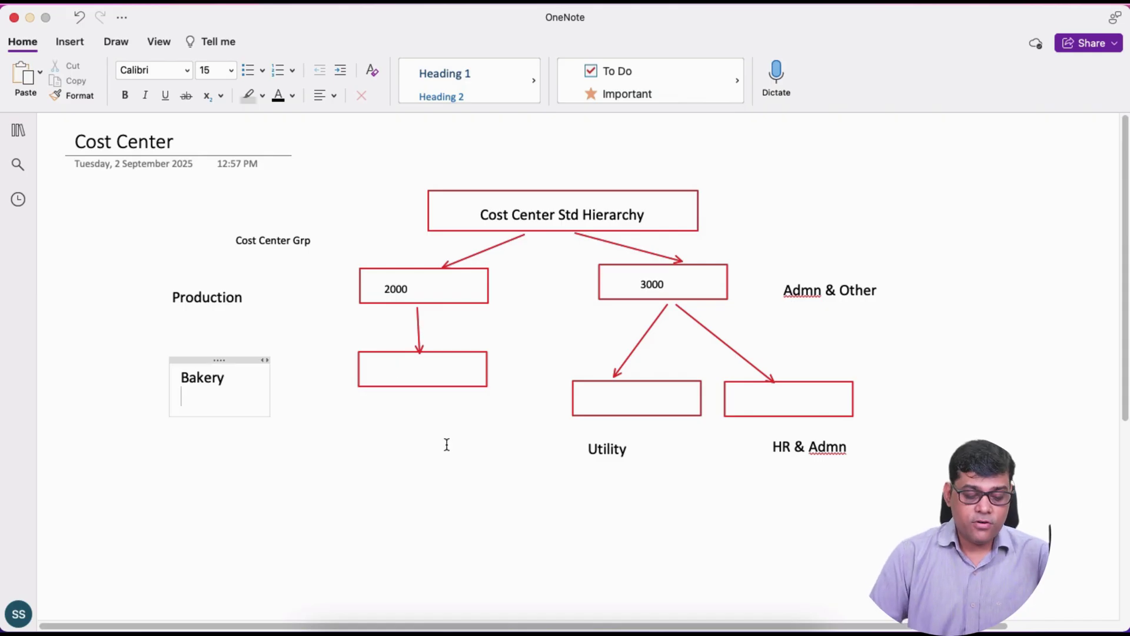
{"action": "left_click", "coordinate": [385, 368]}
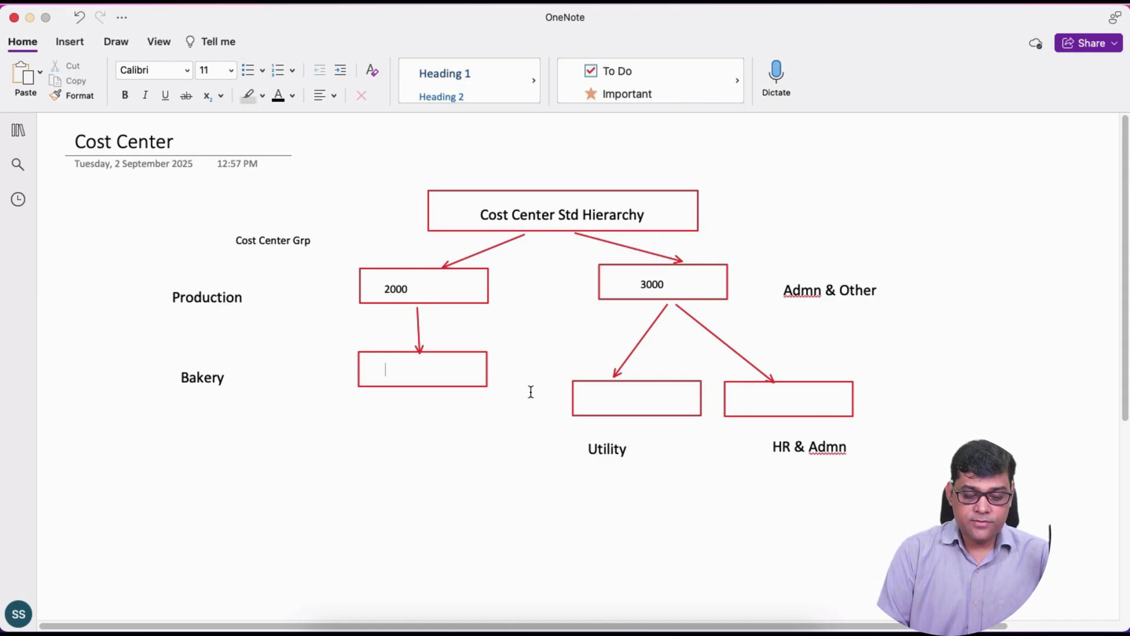
{"action": "type", "text": "2000"}
{"action": "key", "text": "BackSpace"}
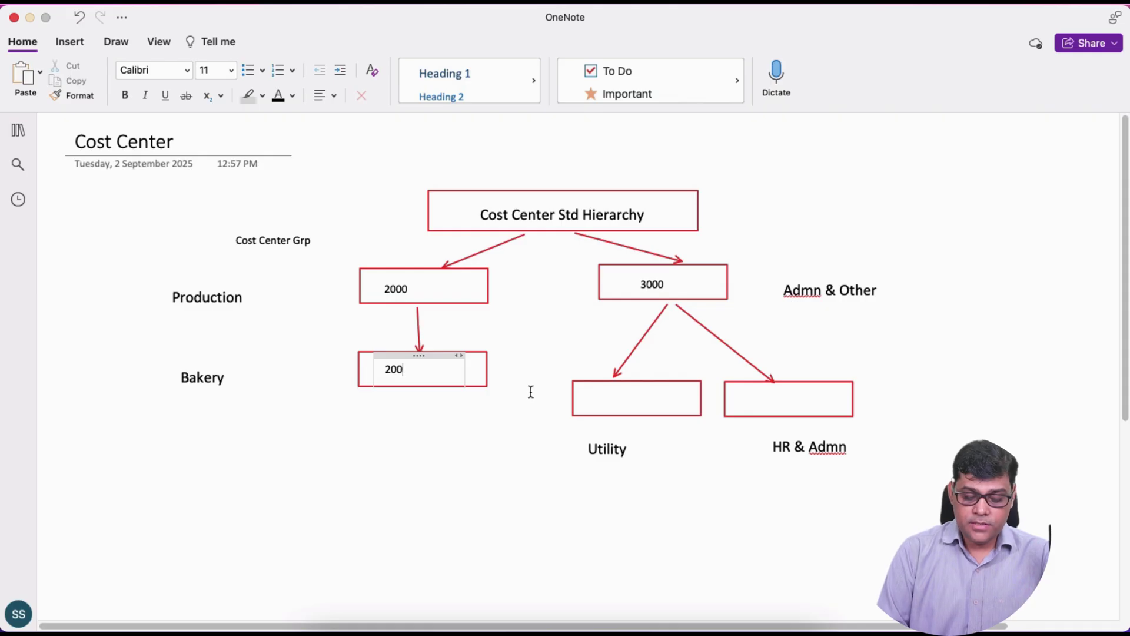
{"action": "type", "text": "01"}
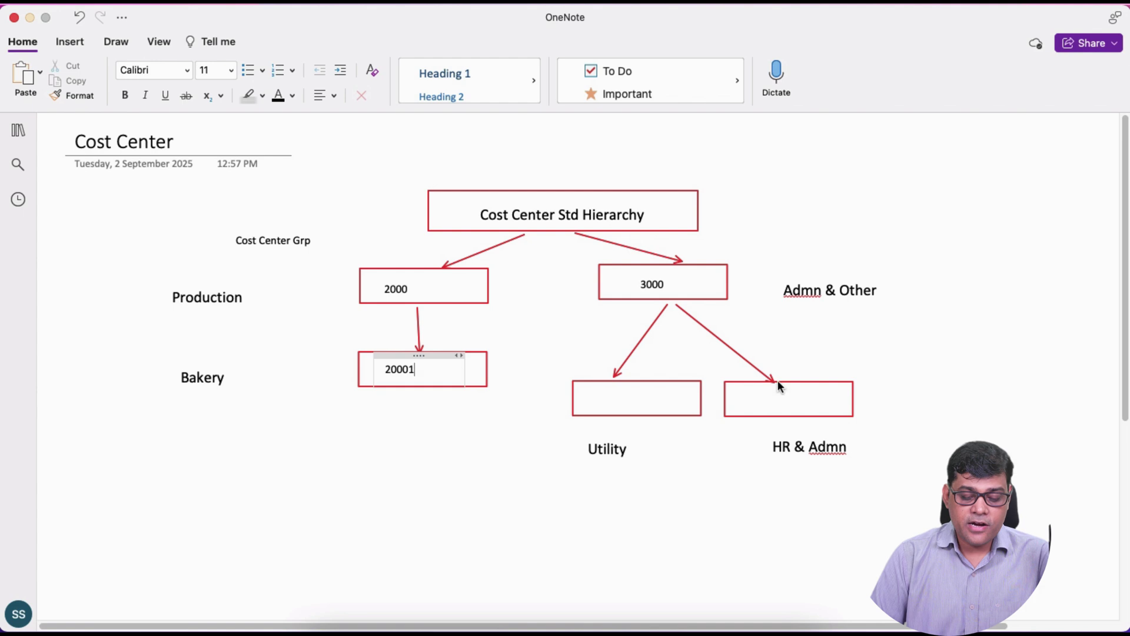
Enter cost center number 30001 in the Utility box and 30002 in the HR & Admn box.
{"action": "left_click", "coordinate": [603, 402]}
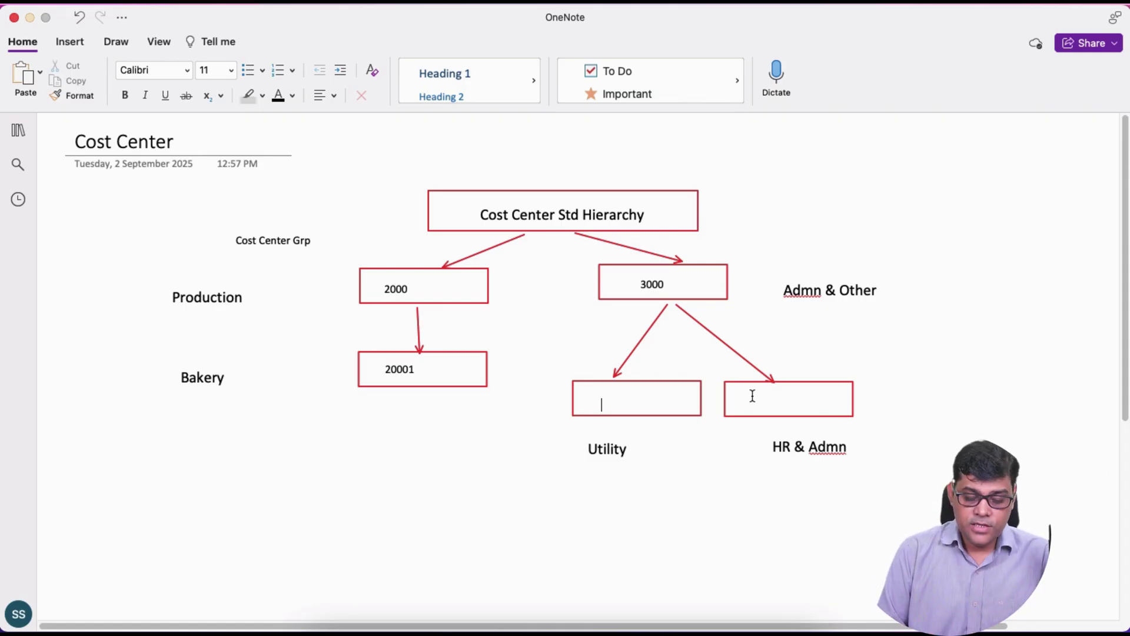
{"action": "type", "text": "30001"}
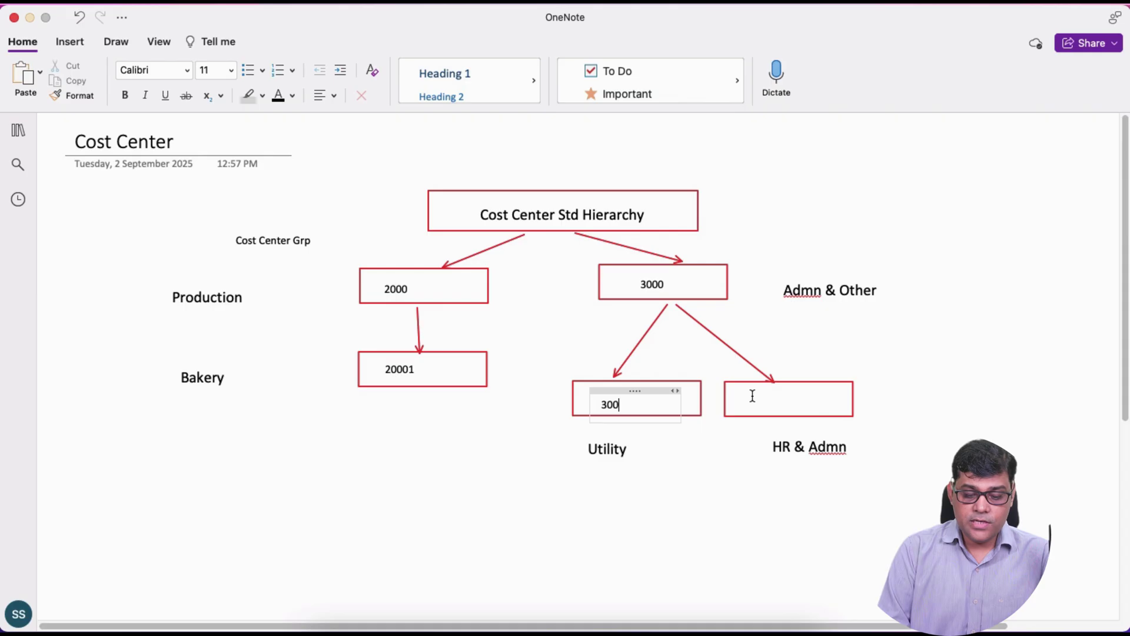
{"action": "left_click", "coordinate": [778, 405]}
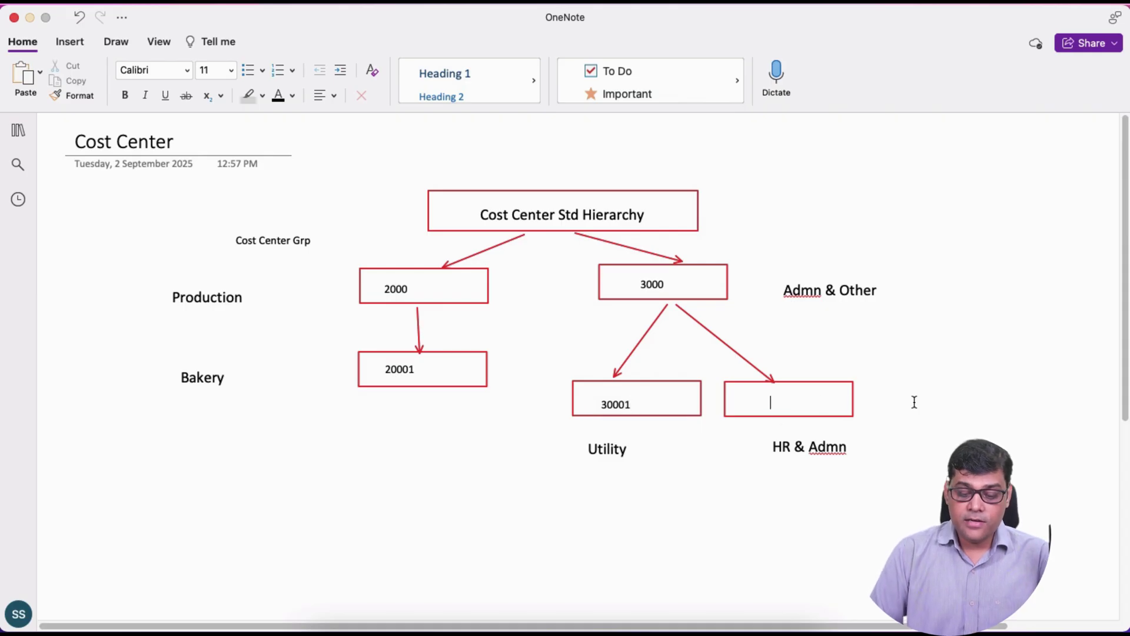
{"action": "type", "text": "30002"}
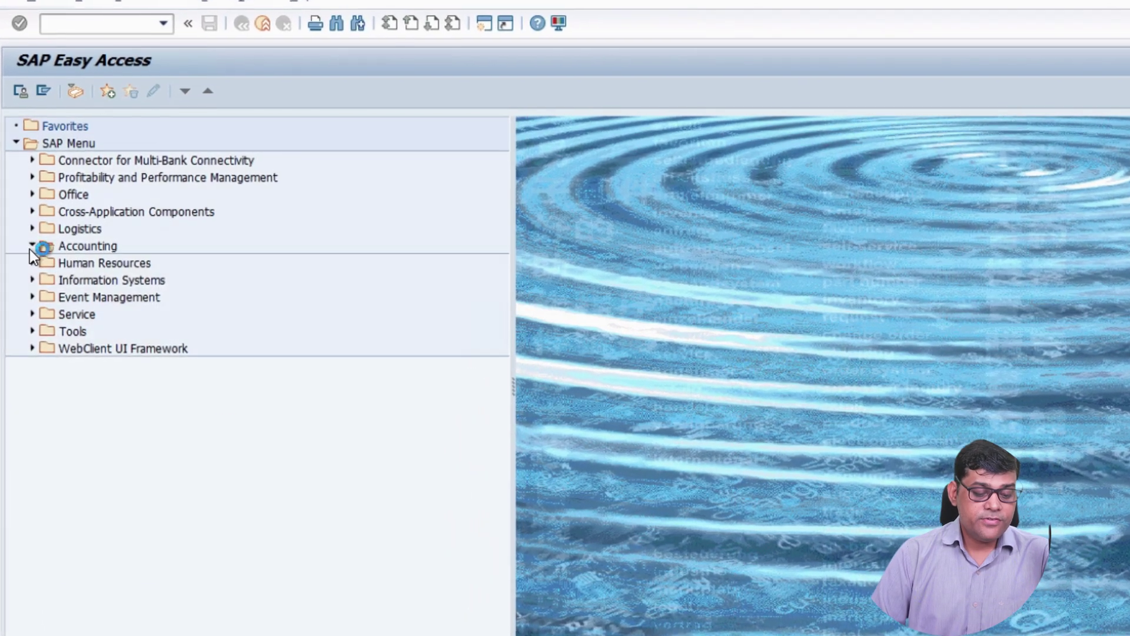
Switch to SAP and open the standard hierarchy display (OKENN) within the Cost Center Accounting master data.
{"action": "left_click", "coordinate": [39, 252]}
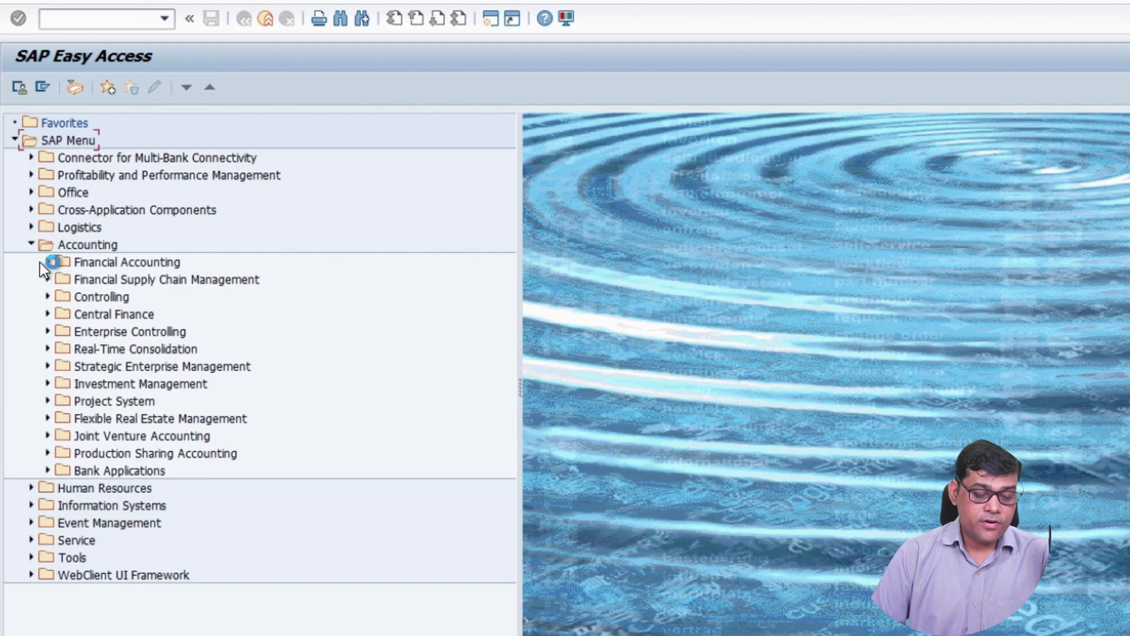
{"action": "left_click", "coordinate": [40, 263]}
{"action": "left_click", "coordinate": [47, 262]}
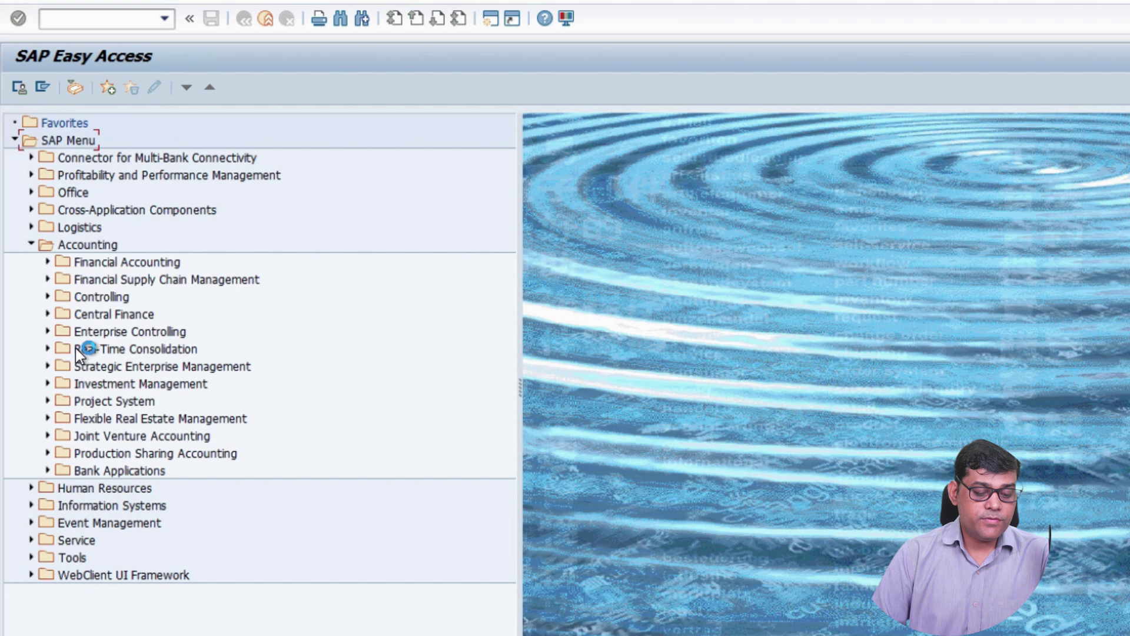
{"action": "left_click", "coordinate": [48, 296]}
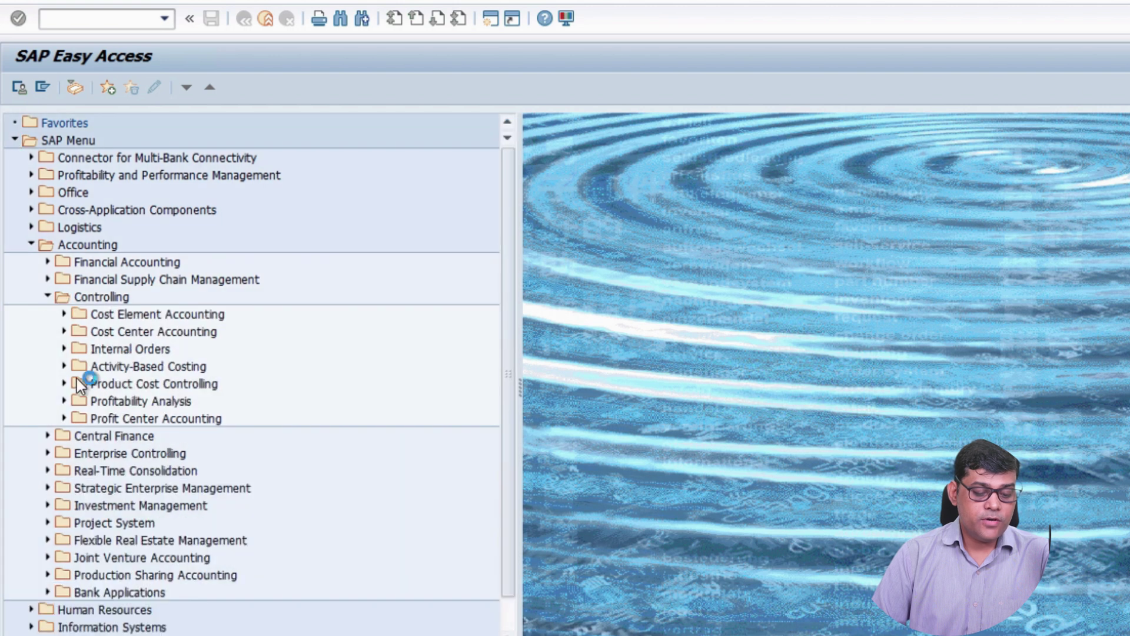
{"action": "left_click", "coordinate": [179, 340]}
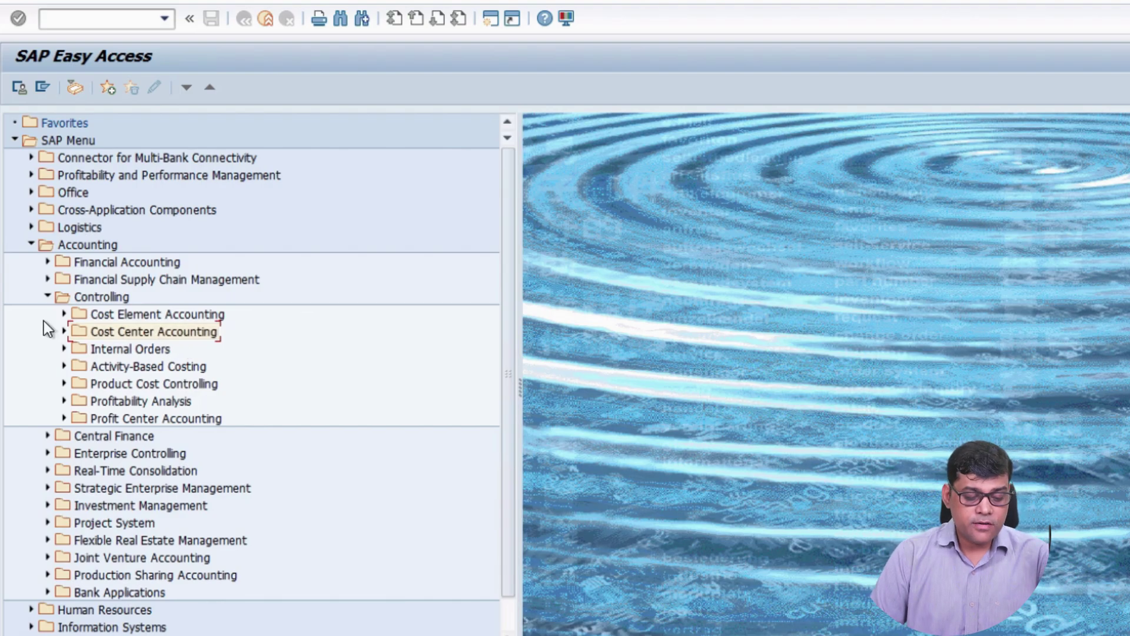
{"action": "left_click", "coordinate": [63, 330]}
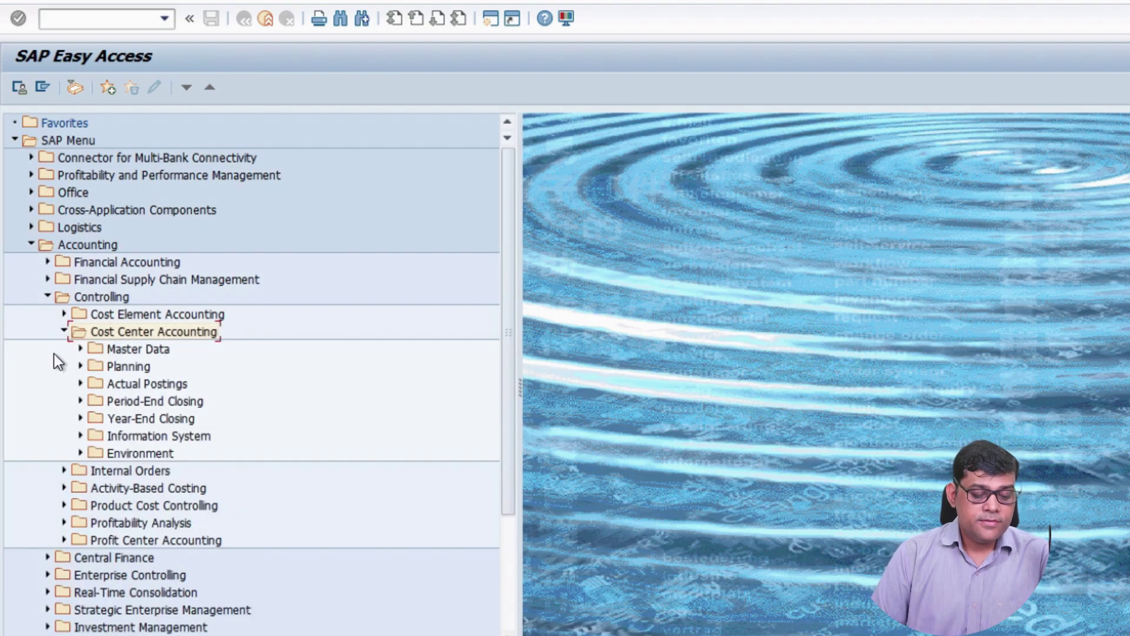
{"action": "left_click", "coordinate": [80, 350]}
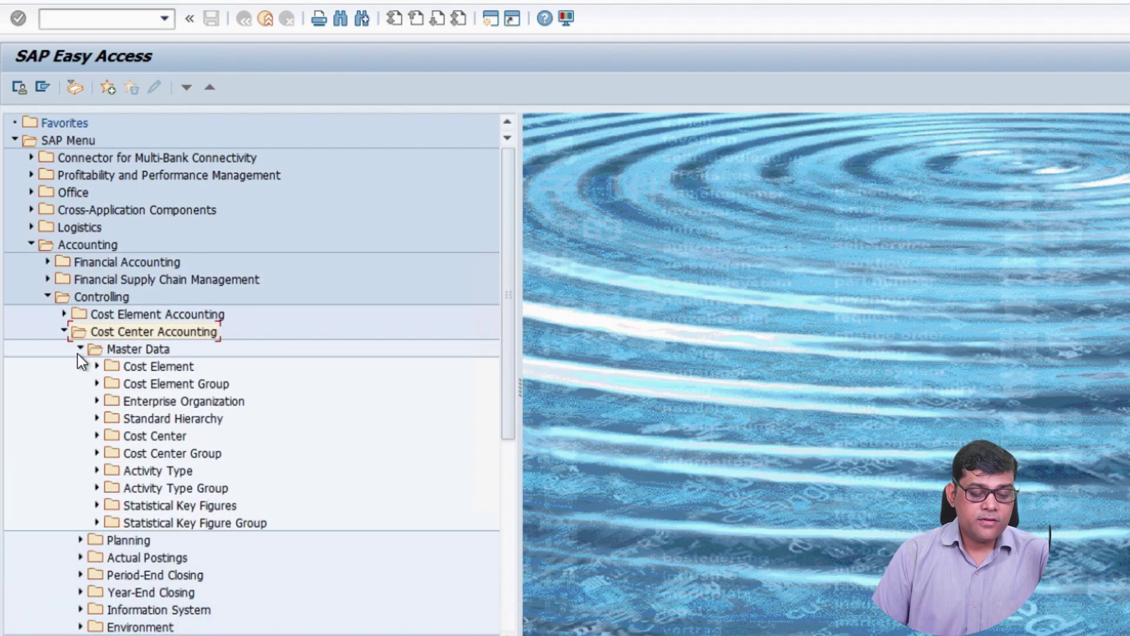
{"action": "left_click", "coordinate": [97, 420]}
{"action": "double_click", "coordinate": [178, 455]}
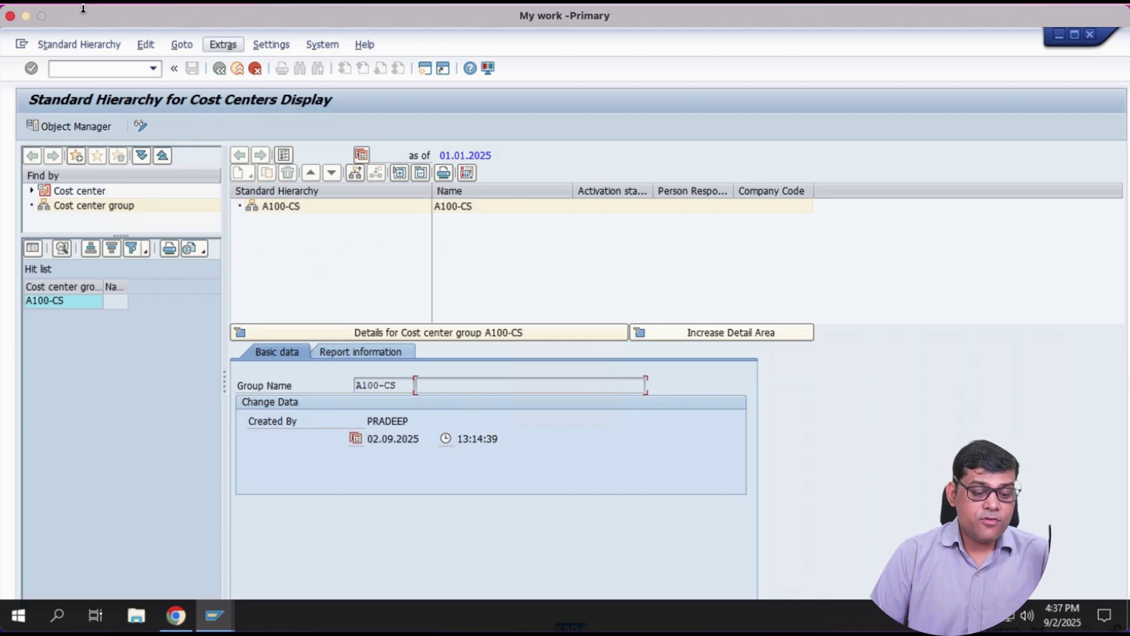
Compare the SAP standard hierarchy with the planned cost center diagram in OneNote, returning to SAP.
{"action": "left_click", "coordinate": [25, 16]}
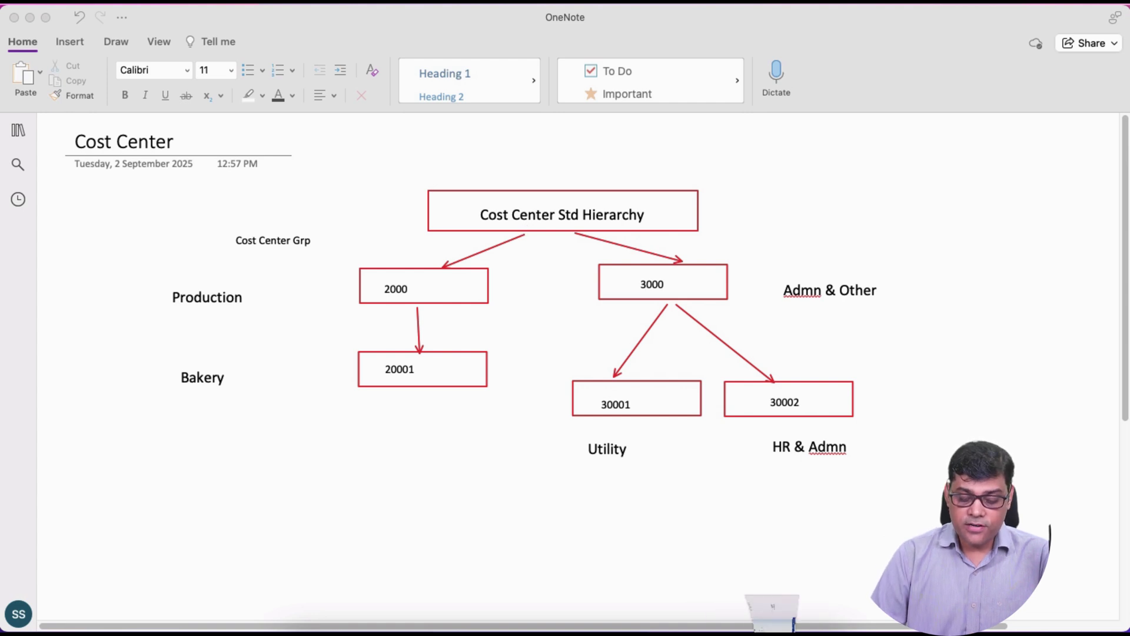
{"action": "left_click", "coordinate": [774, 627]}
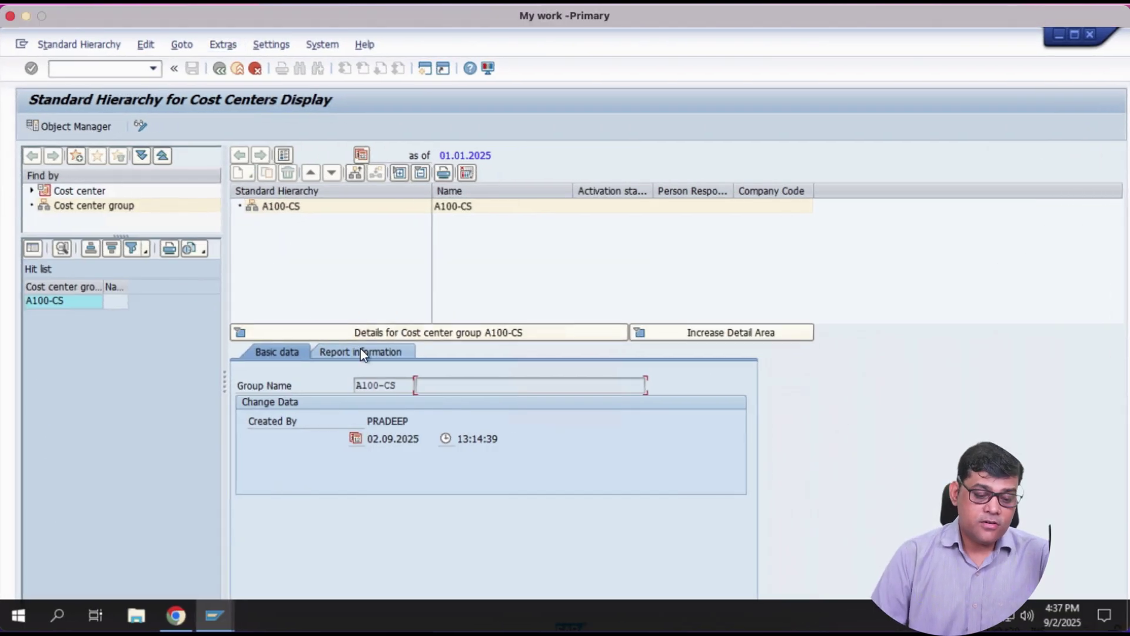
{"action": "left_click", "coordinate": [30, 19]}
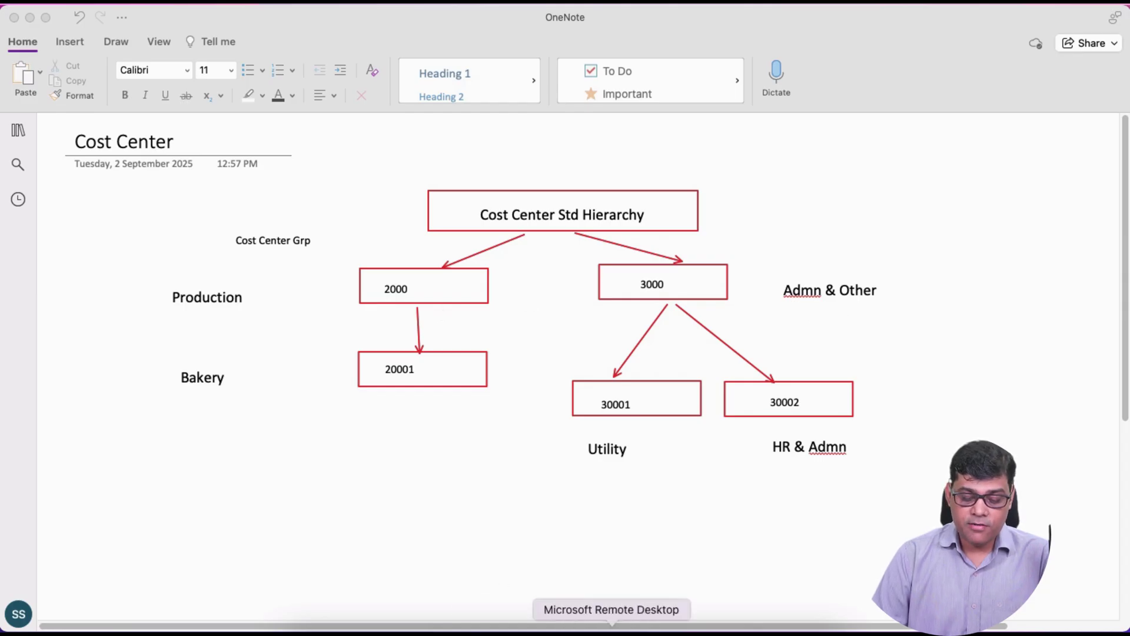
{"action": "left_click", "coordinate": [612, 626]}
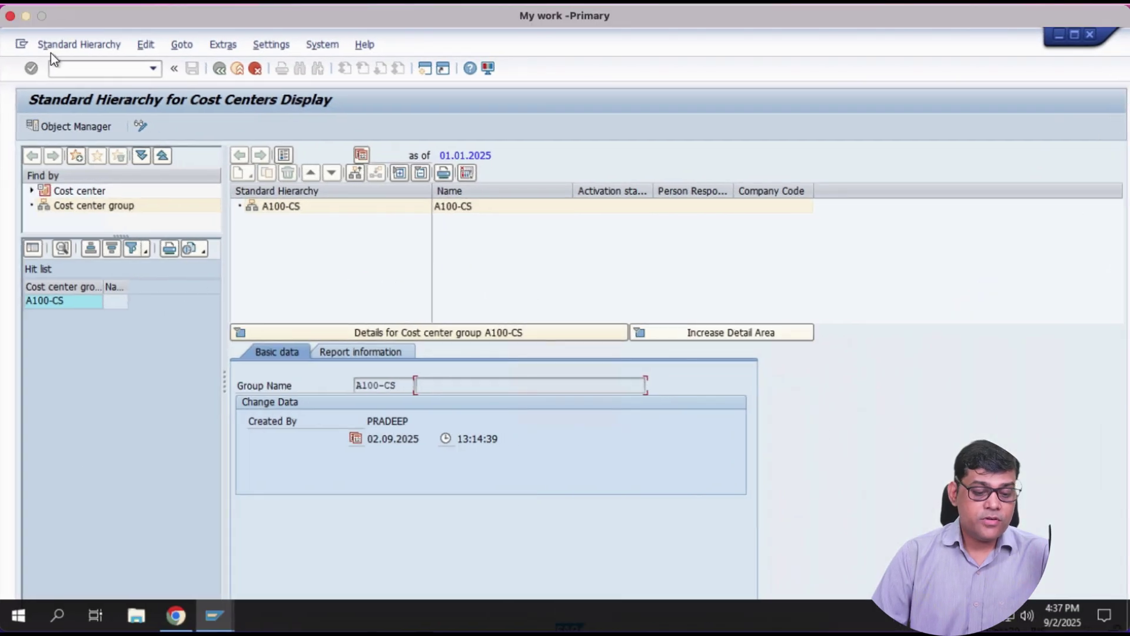
Leave the standard hierarchy display and open the cost center group creation transaction KSH1.
{"action": "left_click", "coordinate": [243, 68]}
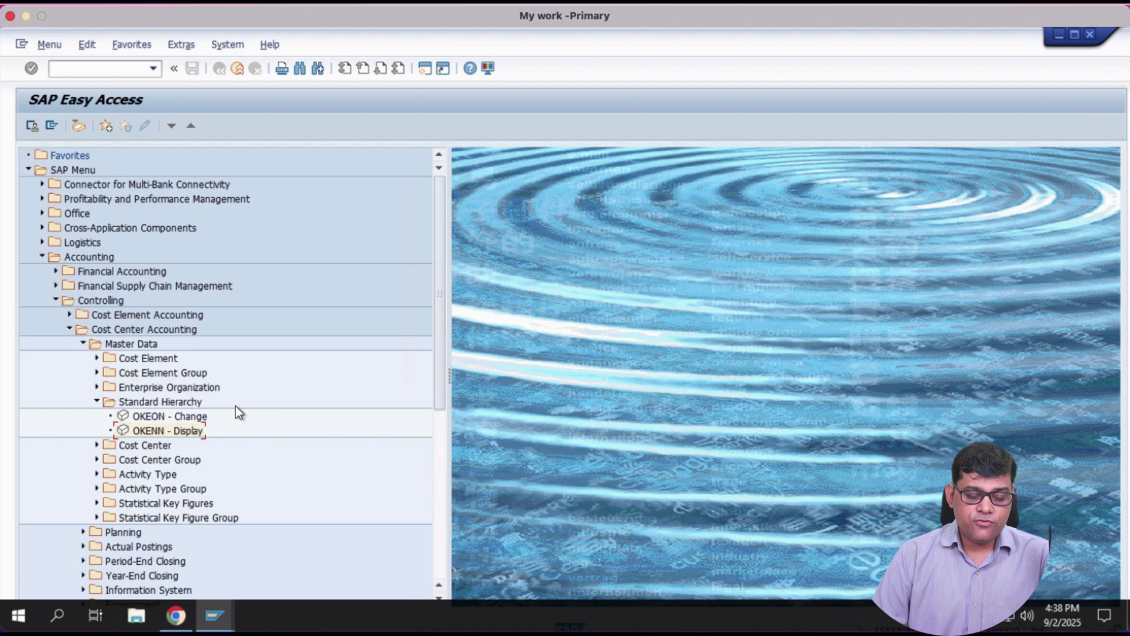
{"action": "left_click", "coordinate": [156, 465]}
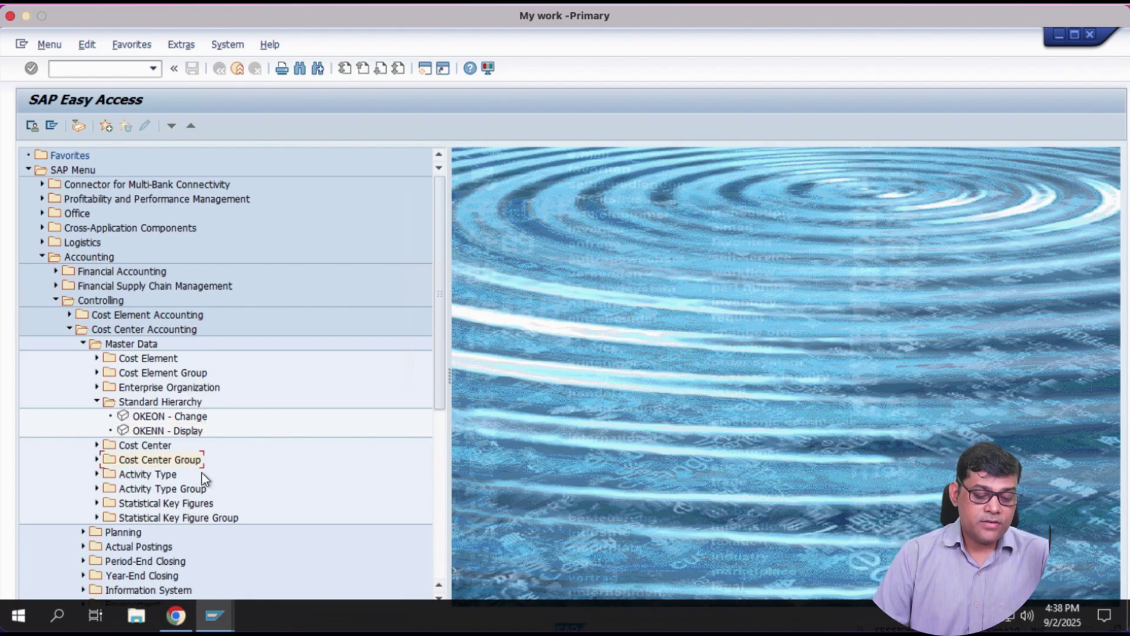
{"action": "left_click", "coordinate": [96, 461]}
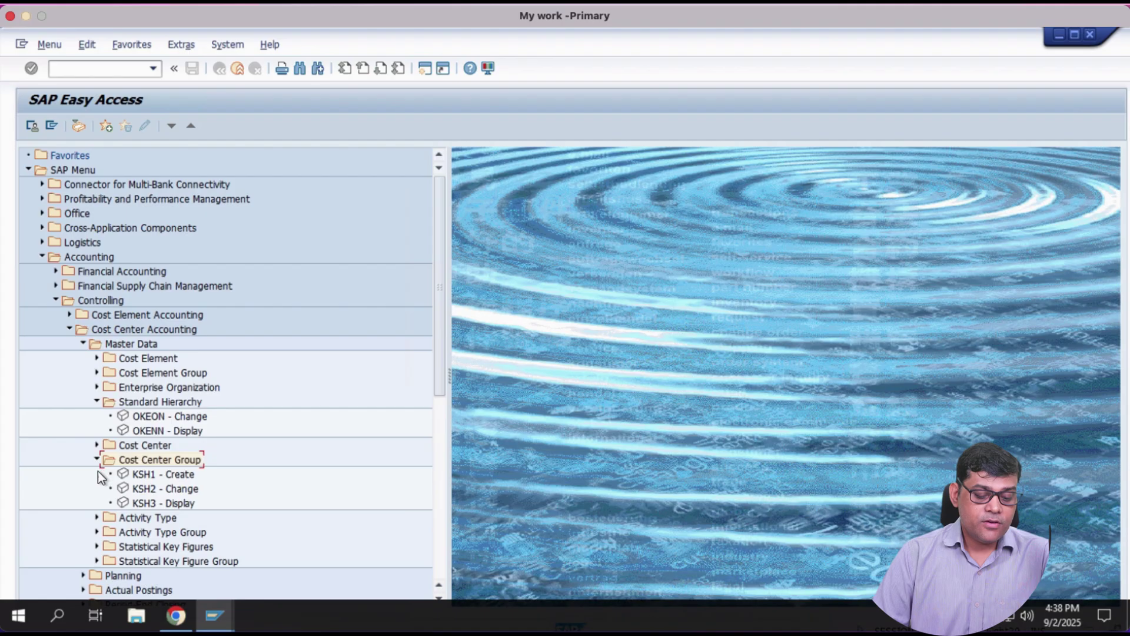
{"action": "double_click", "coordinate": [181, 478]}
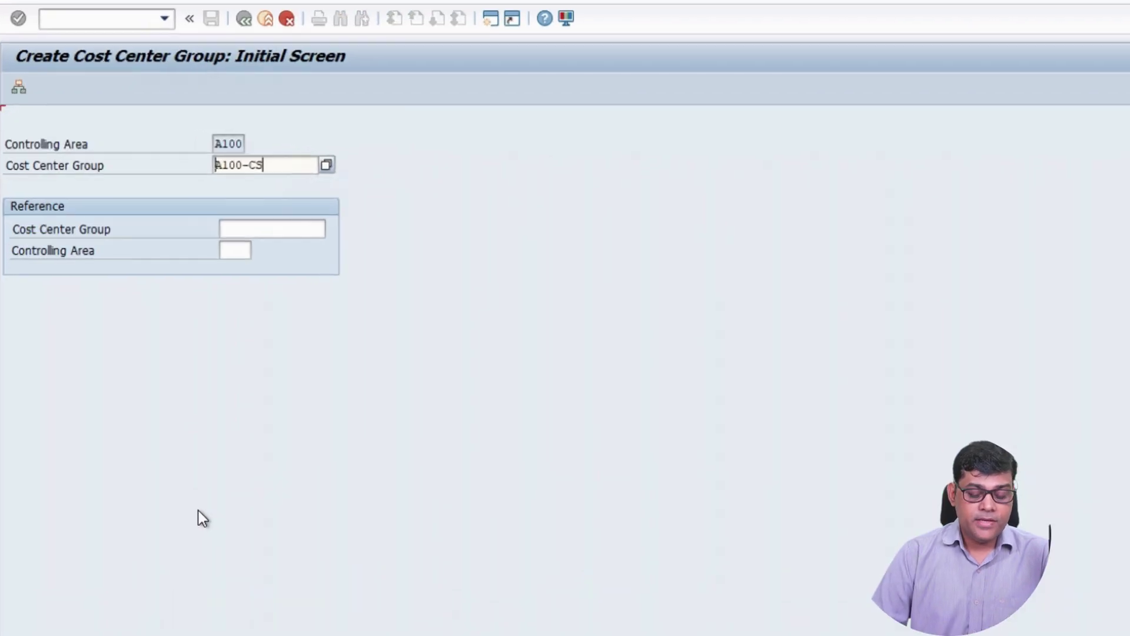
Replace the cost center group code with 1000 and proceed to the group's structure.
{"action": "key", "text": "BackSpace"}
{"action": "key", "text": "BackSpace"}
{"action": "key", "text": "BackSpace"}
{"action": "key", "text": "BackSpace"}
{"action": "key", "text": "BackSpace"}
{"action": "key", "text": "BackSpace"}
{"action": "key", "text": "BackSpace"}
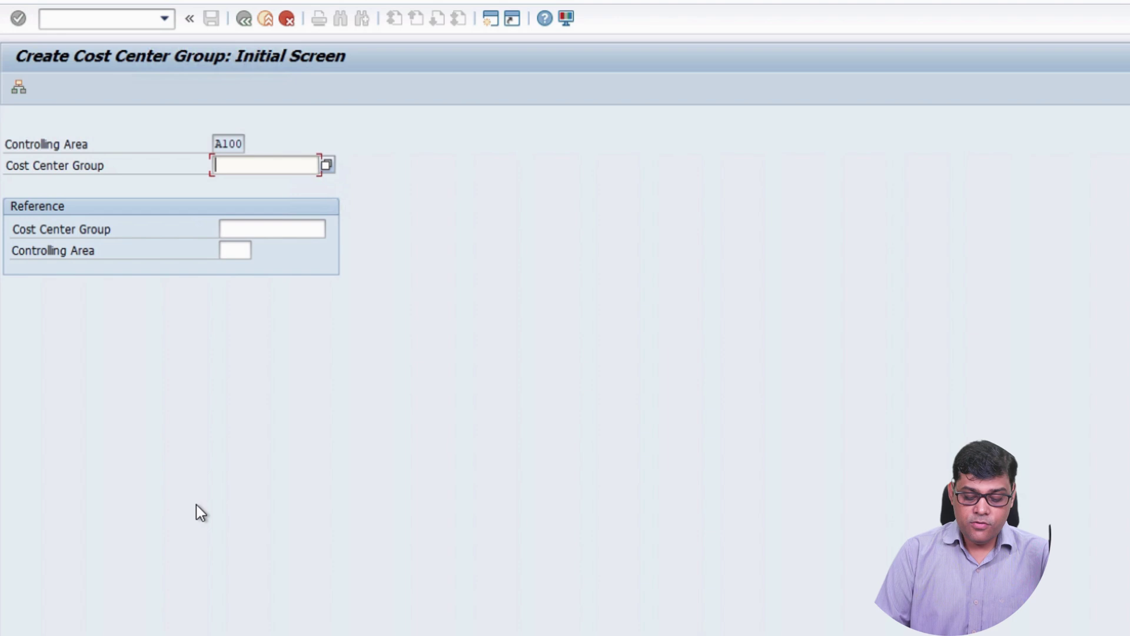
{"action": "type", "text": "1000"}
{"action": "key", "text": "Return"}
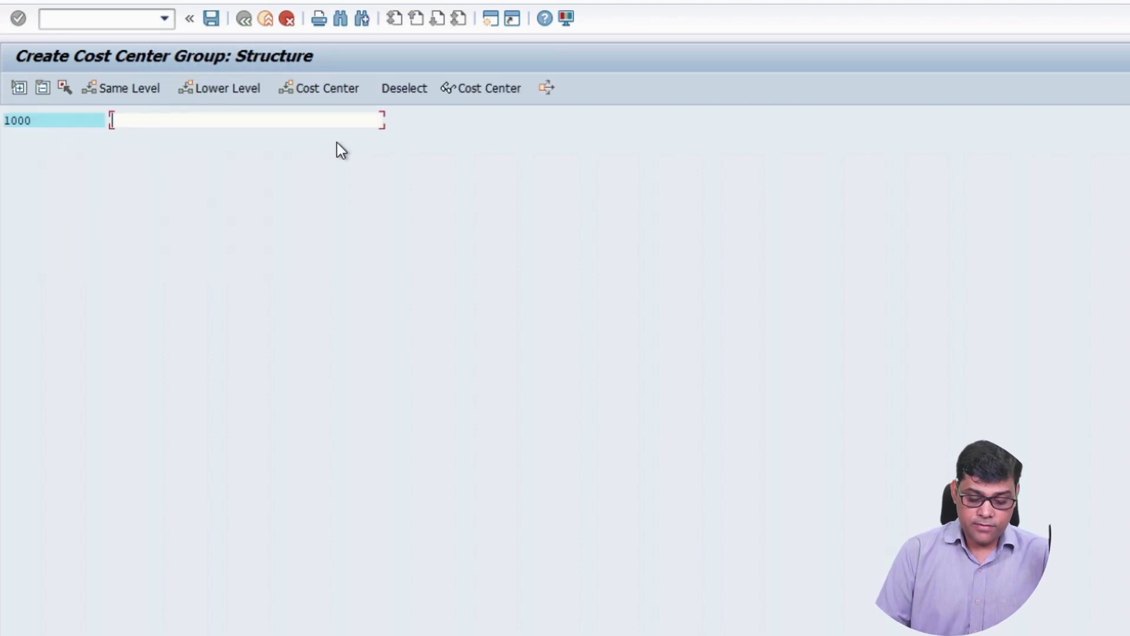
Give cost center group 1000 the description "Production" and save the group.
{"action": "type", "text": "Producti"}
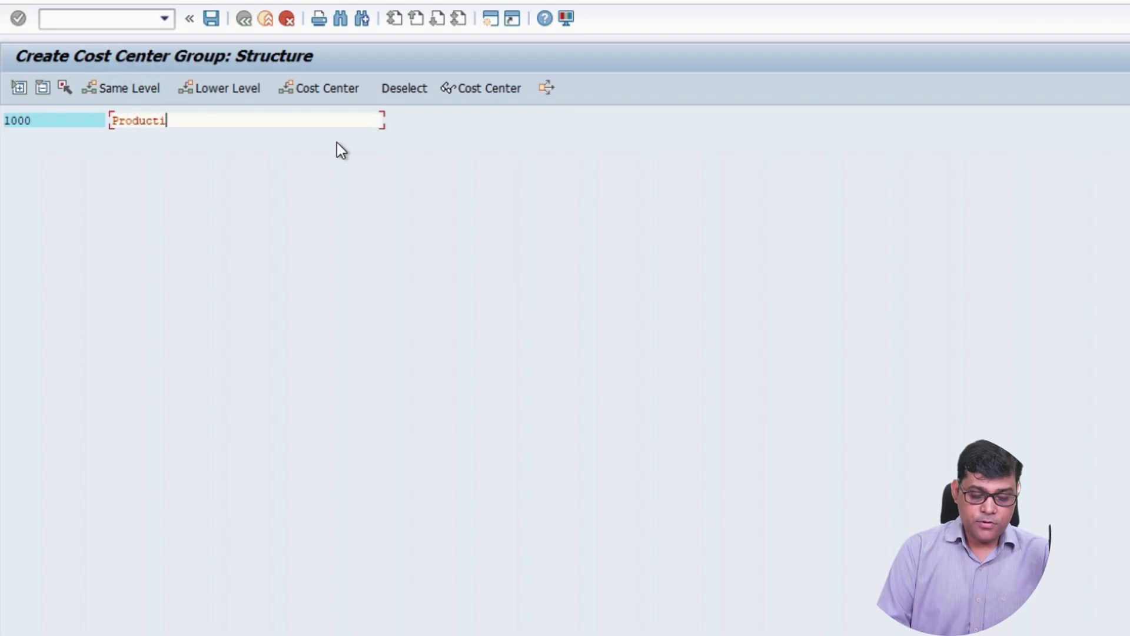
{"action": "type", "text": "on"}
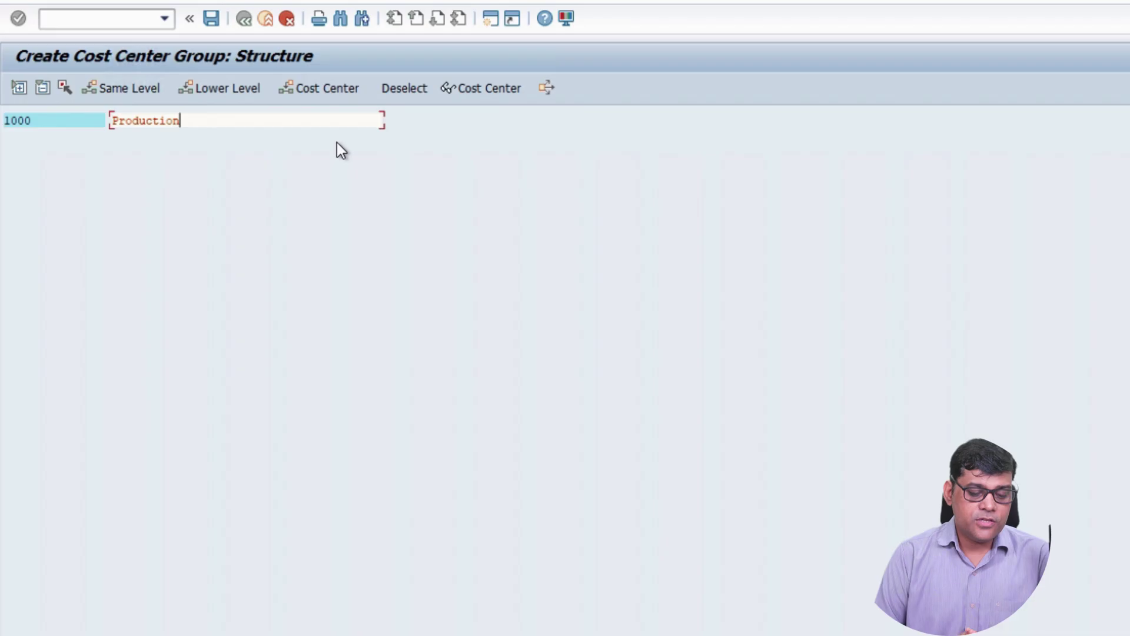
{"action": "left_click", "coordinate": [210, 19]}
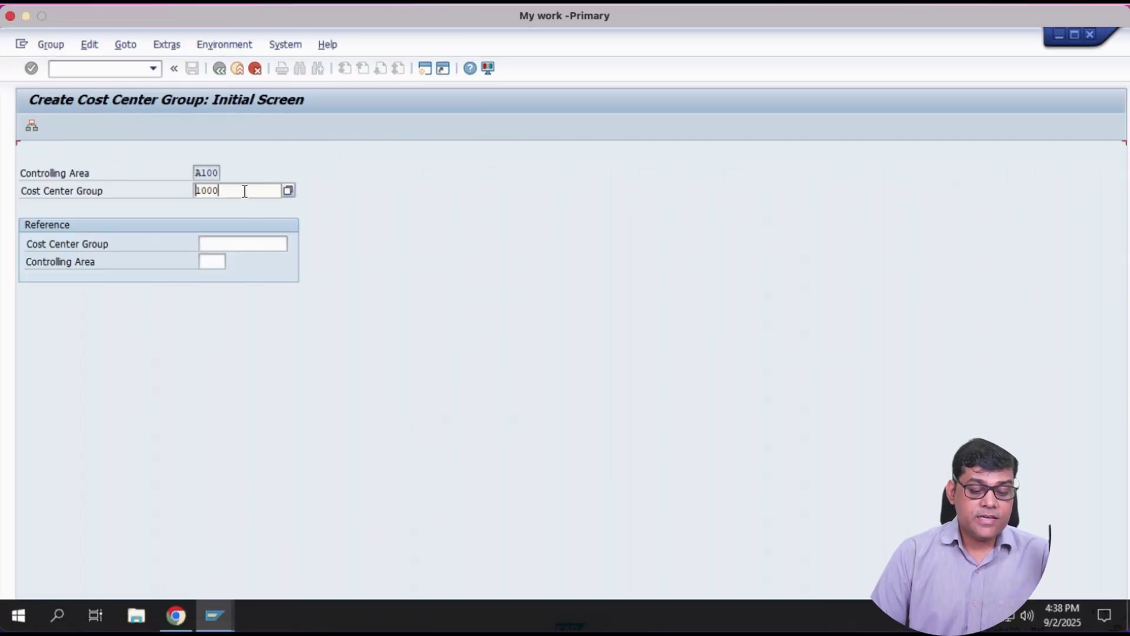
Create cost center group 2000 with the description "HR & Admn" and save it.
{"action": "left_click_drag", "start_coordinate": [244, 191], "coordinate": [77, 183]}
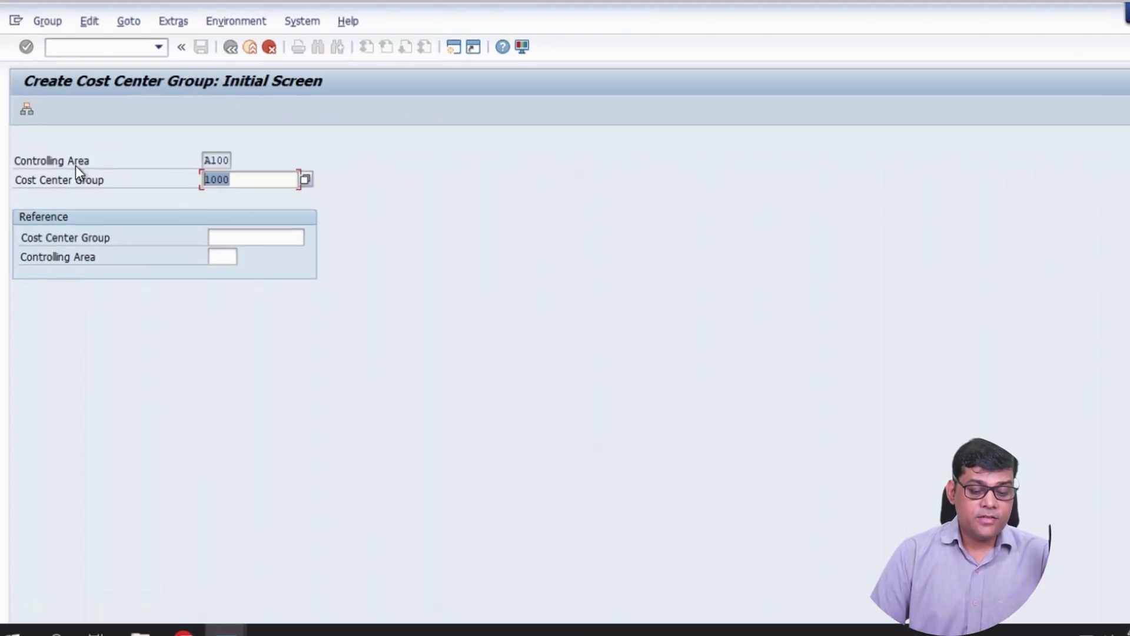
{"action": "type", "text": "2000"}
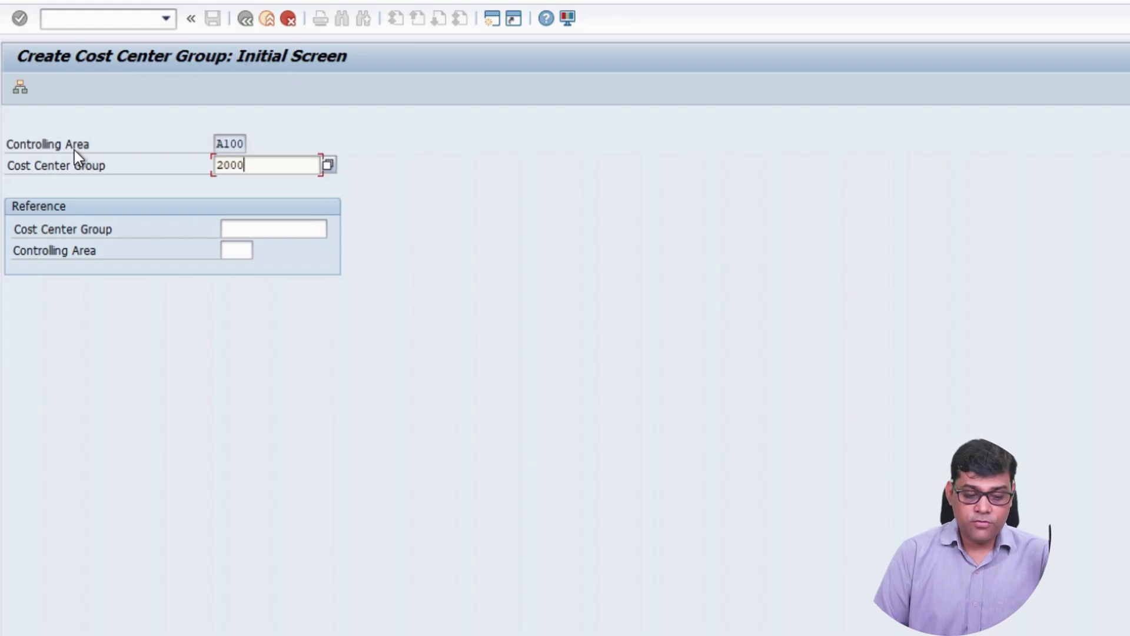
{"action": "key", "text": "Return"}
{"action": "type", "text": "HR"}
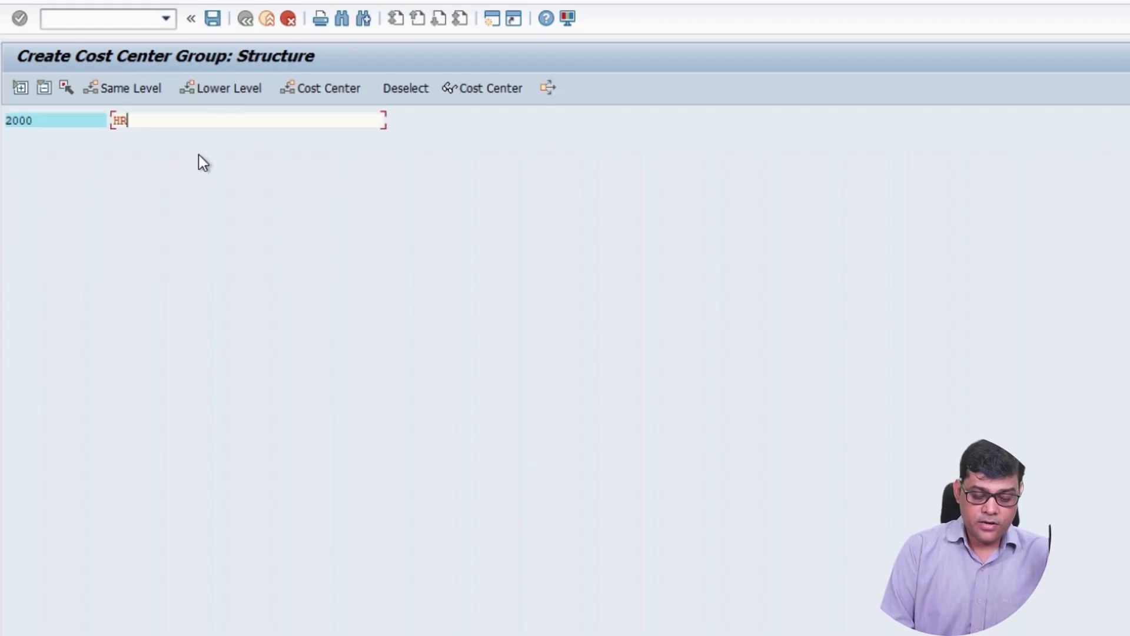
{"action": "type", "text": " & Admn"}
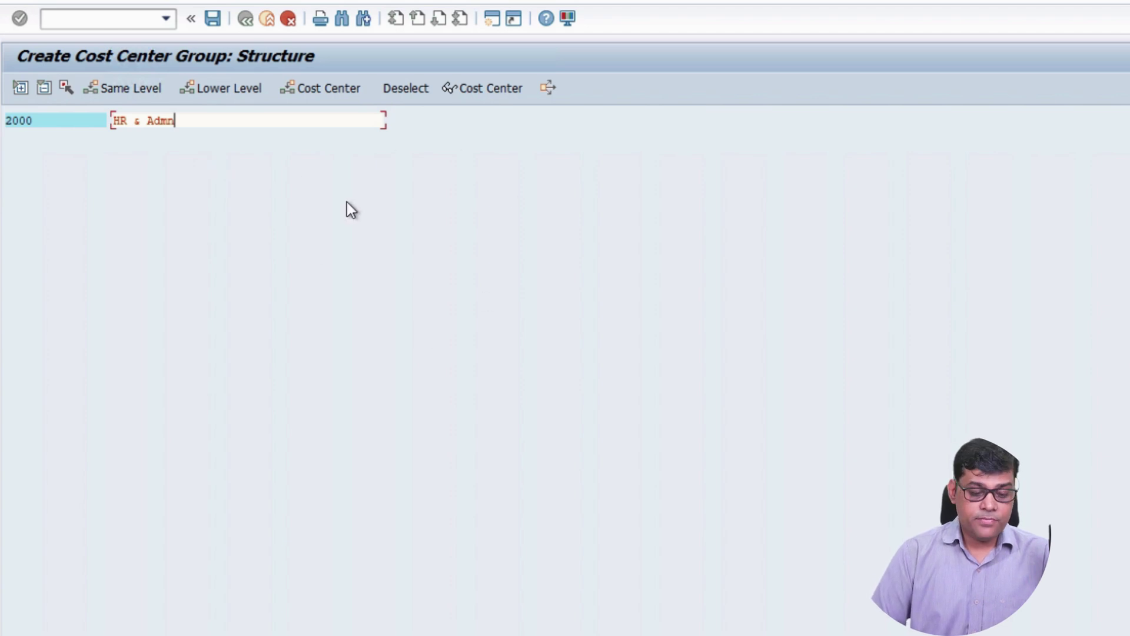
{"action": "left_click", "coordinate": [213, 17]}
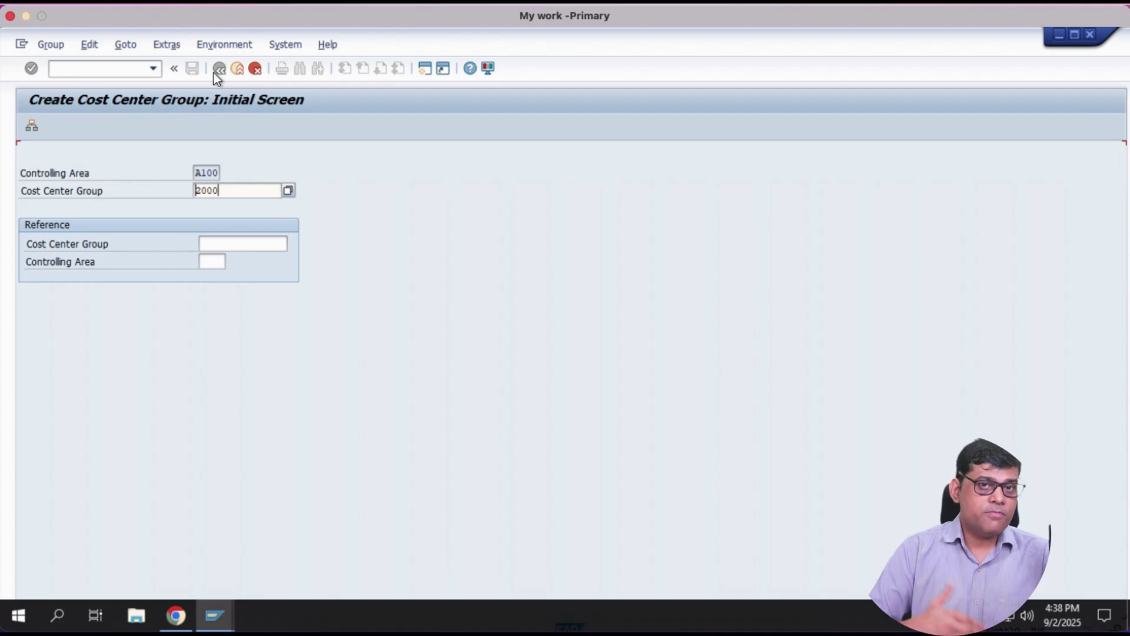
Leave the group creation transaction and open the cost center group change transaction KSH2.
{"action": "left_click", "coordinate": [113, 70]}
{"action": "type", "text": "/n"}
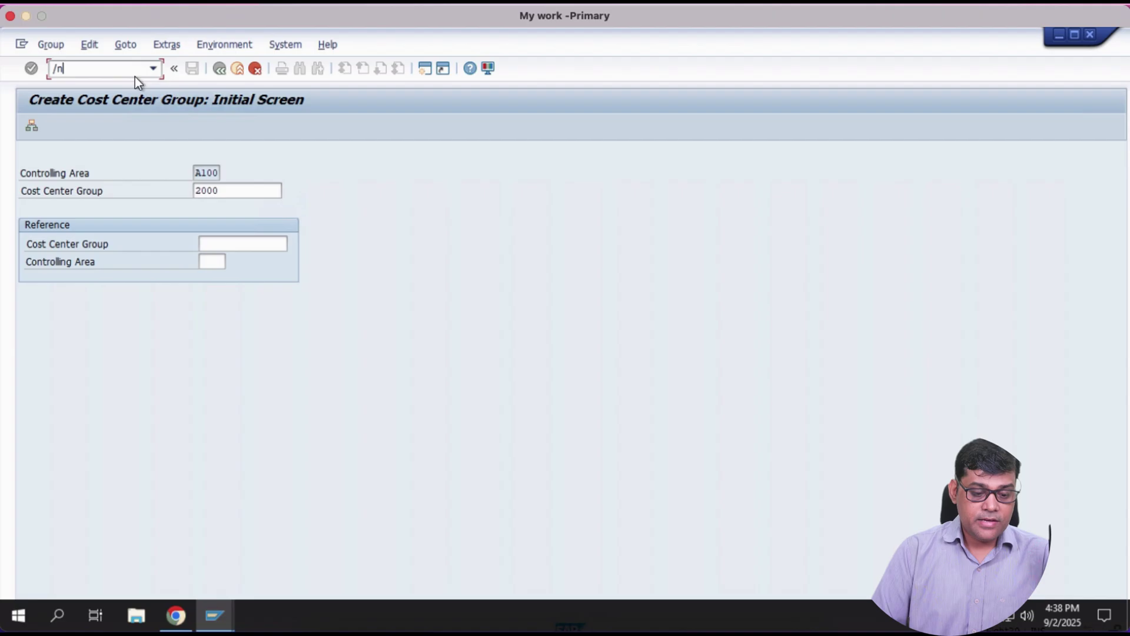
{"action": "key", "text": "Return"}
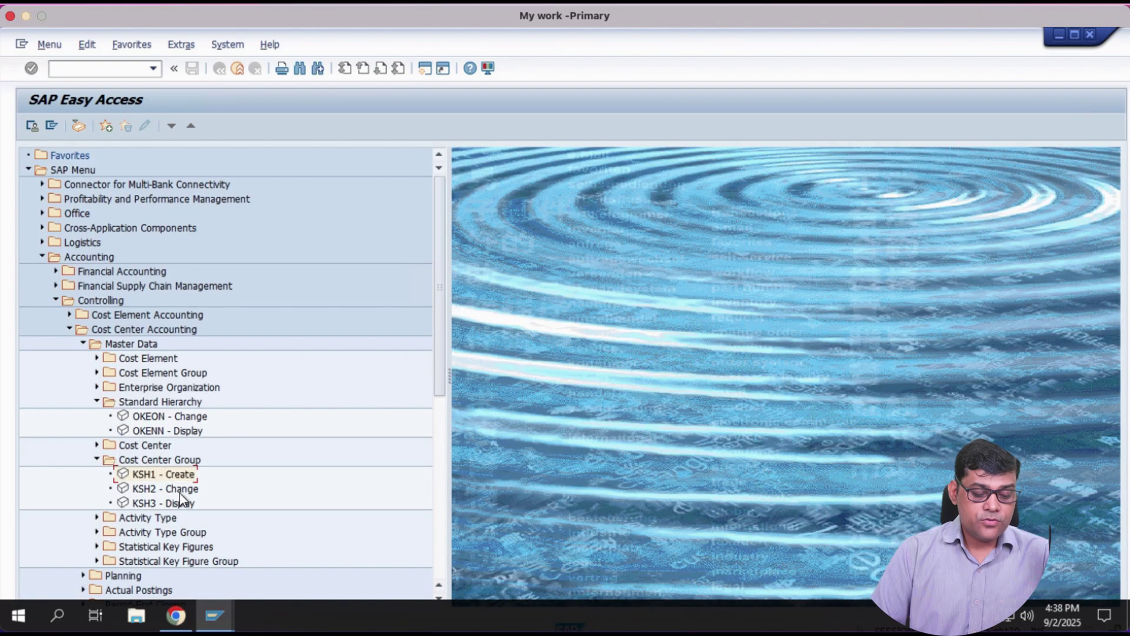
{"action": "double_click", "coordinate": [179, 491]}
Look up all cost center groups of the controlling area, pick A100-CS and open its structure for changing.
{"action": "key", "text": "BackSpace"}
{"action": "key", "text": "BackSpace"}
{"action": "key", "text": "BackSpace"}
{"action": "key", "text": "BackSpace"}
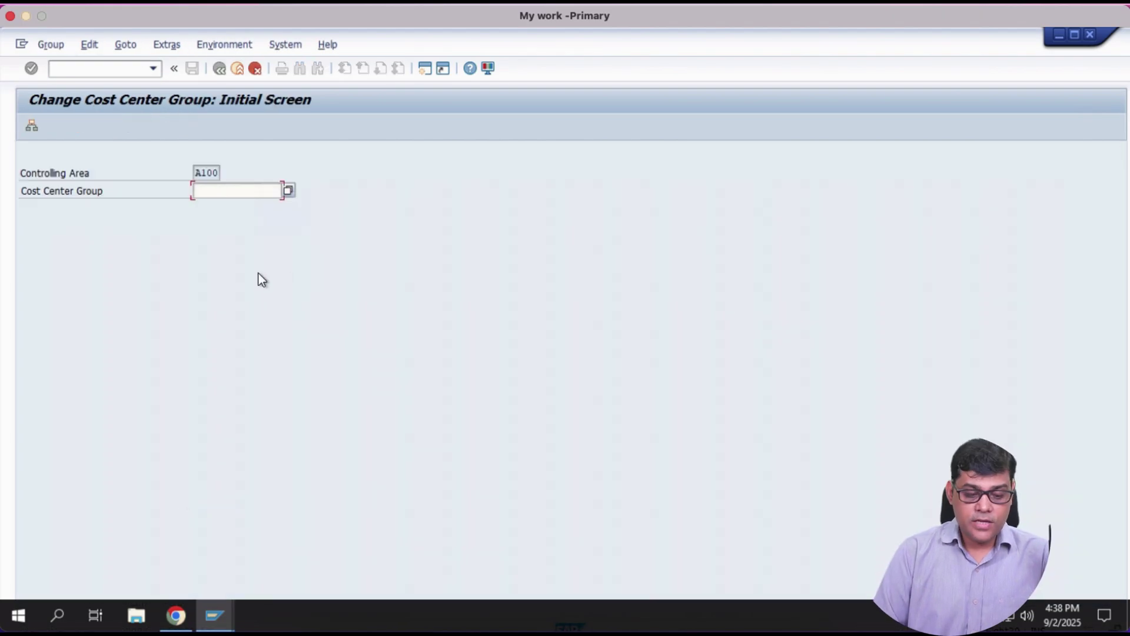
{"action": "type", "text": "a100"}
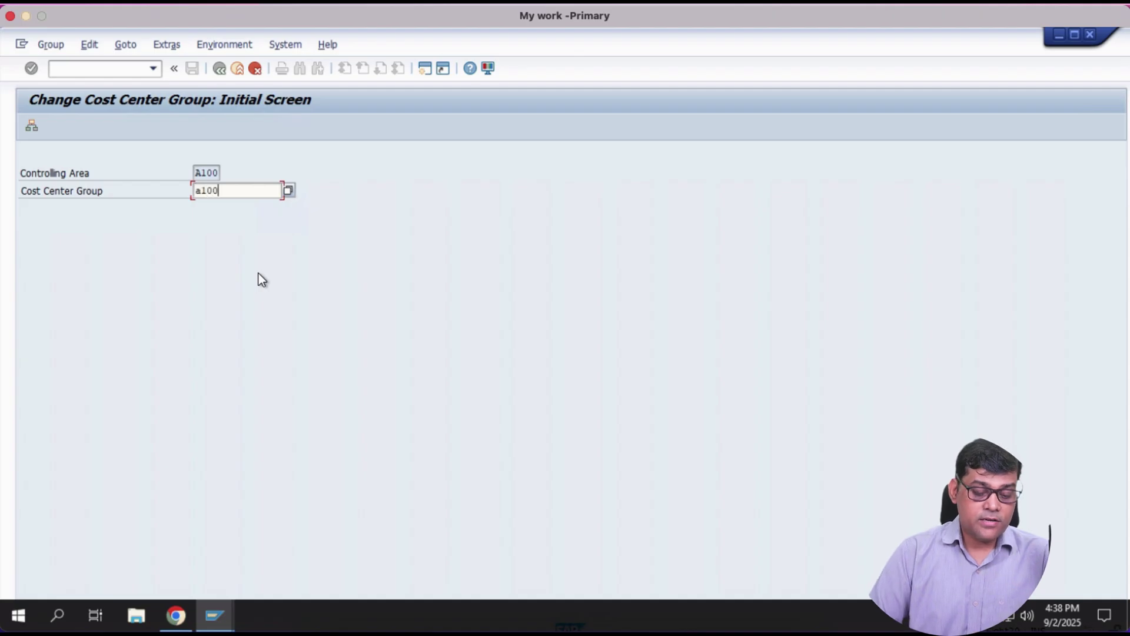
{"action": "left_click", "coordinate": [289, 193]}
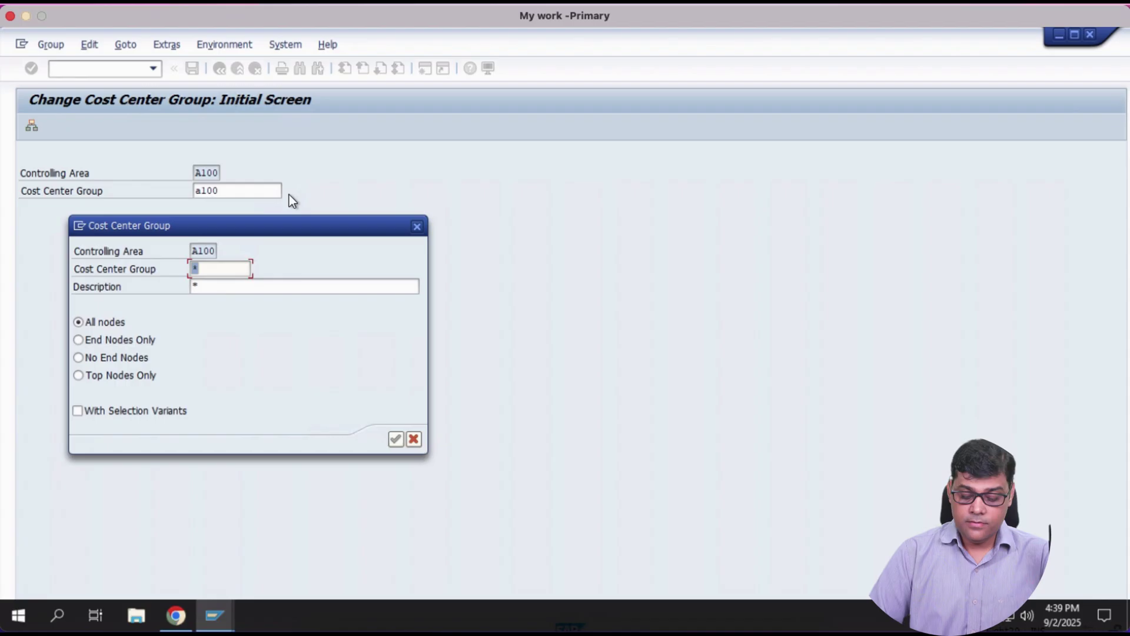
{"action": "key", "text": "Return"}
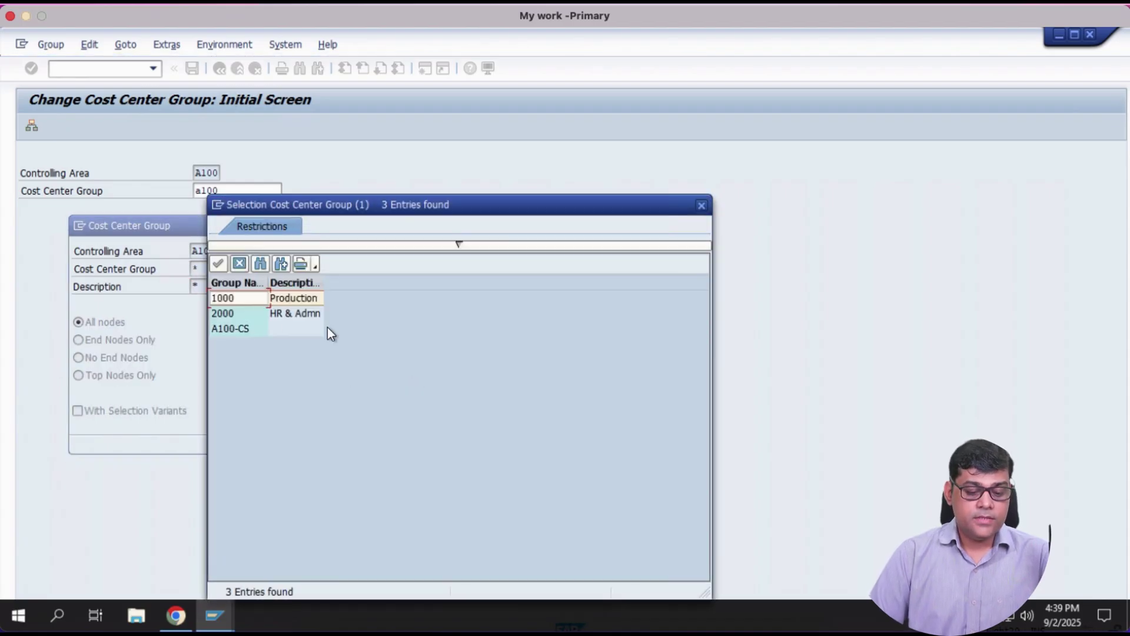
{"action": "double_click", "coordinate": [222, 328]}
{"action": "key", "text": "Return"}
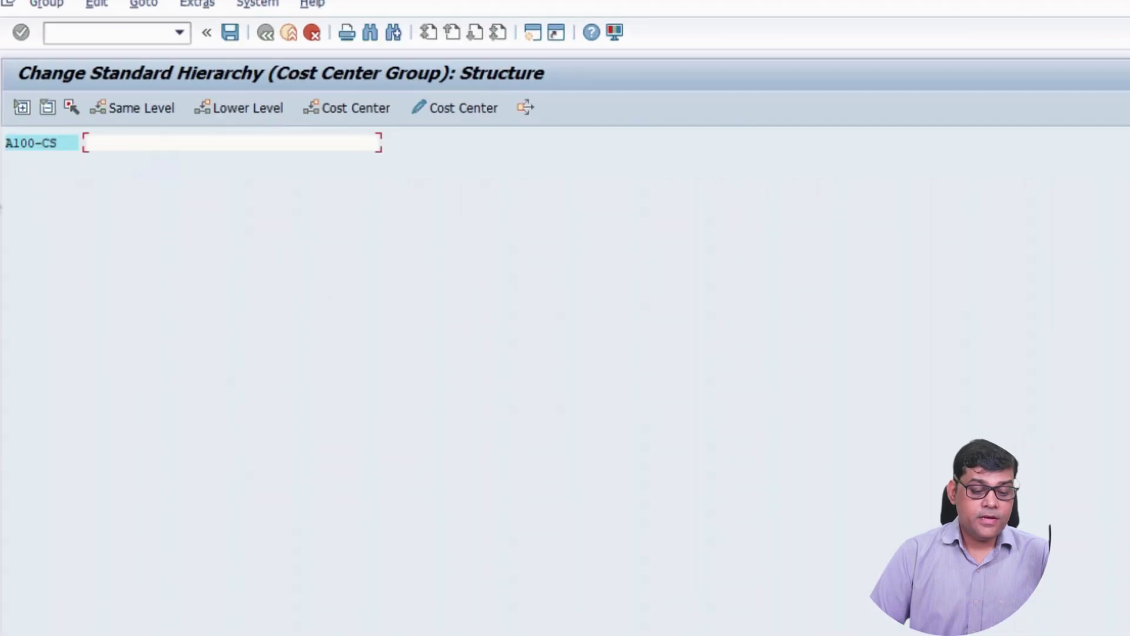
Describe the top node A100-CS as "Std Hier" and add cost center group 1000 one level below it.
{"action": "type", "text": "S"}
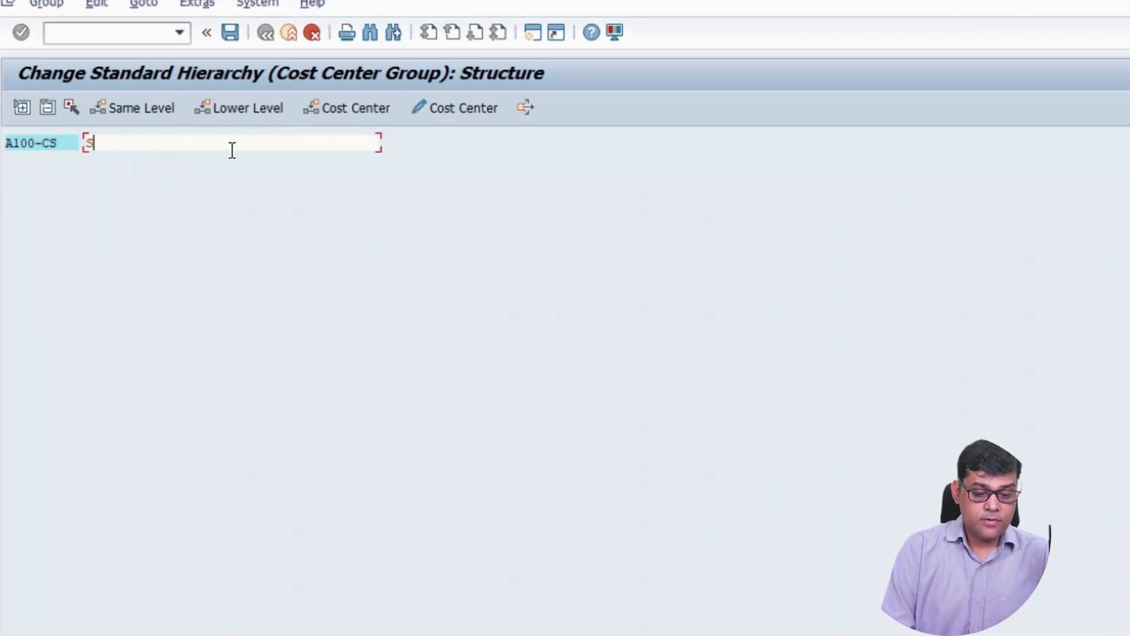
{"action": "type", "text": "td Hier"}
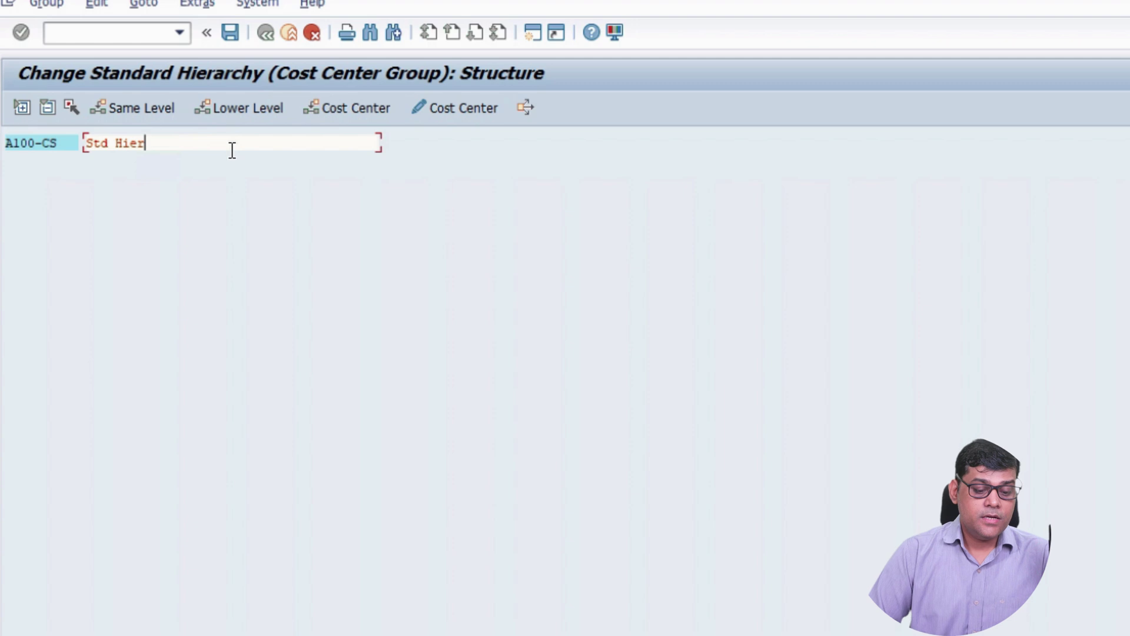
{"action": "left_click", "coordinate": [51, 143]}
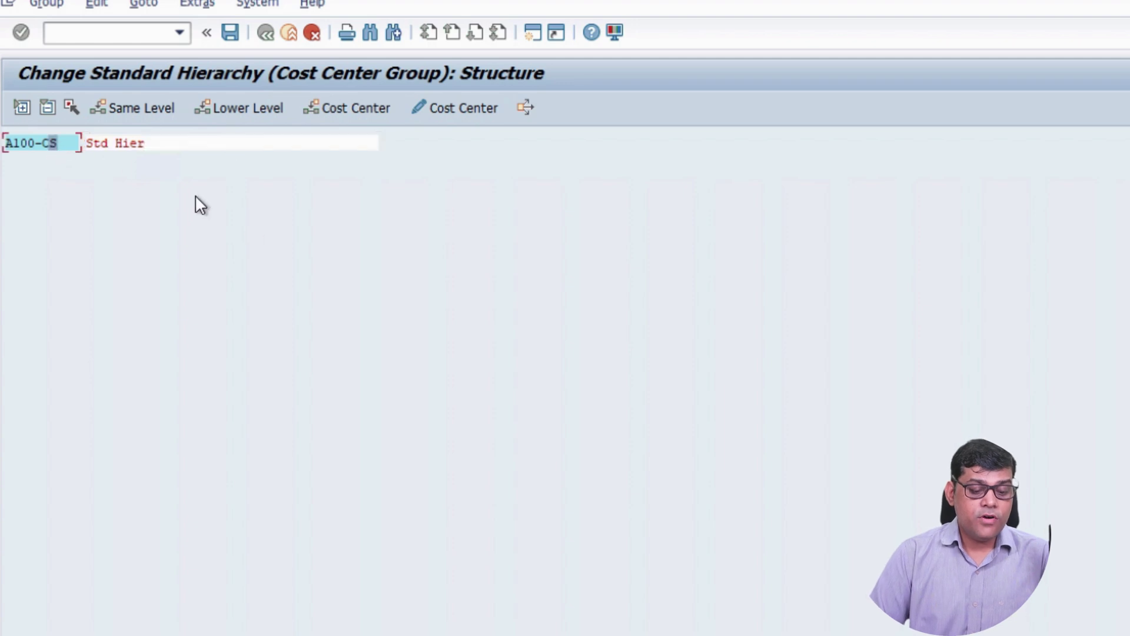
{"action": "left_click", "coordinate": [257, 108]}
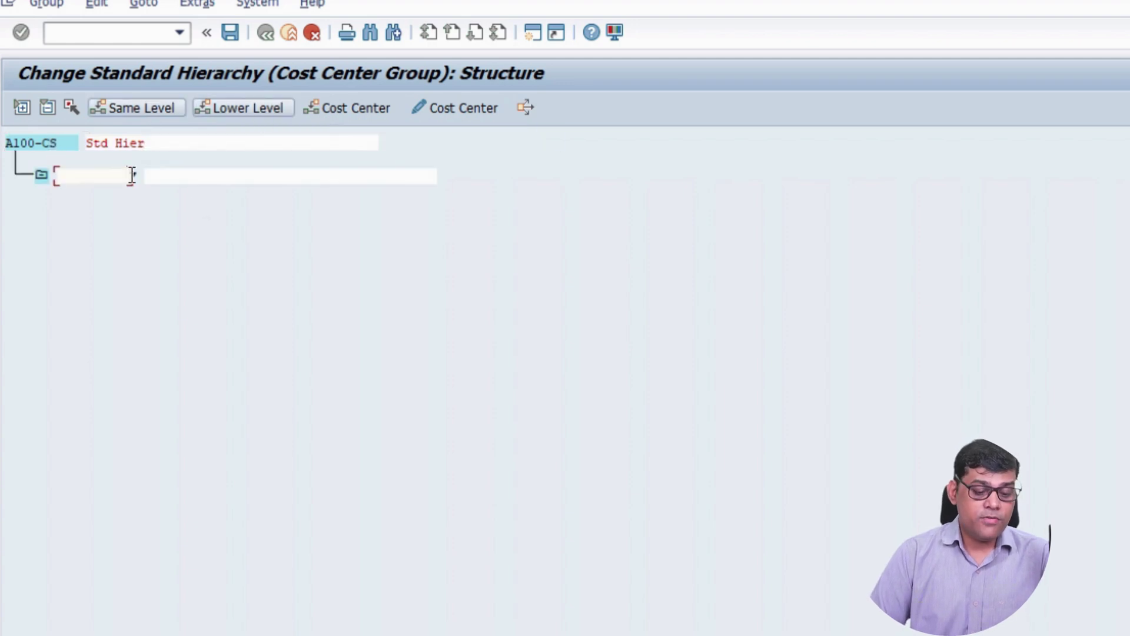
{"action": "type", "text": "1000"}
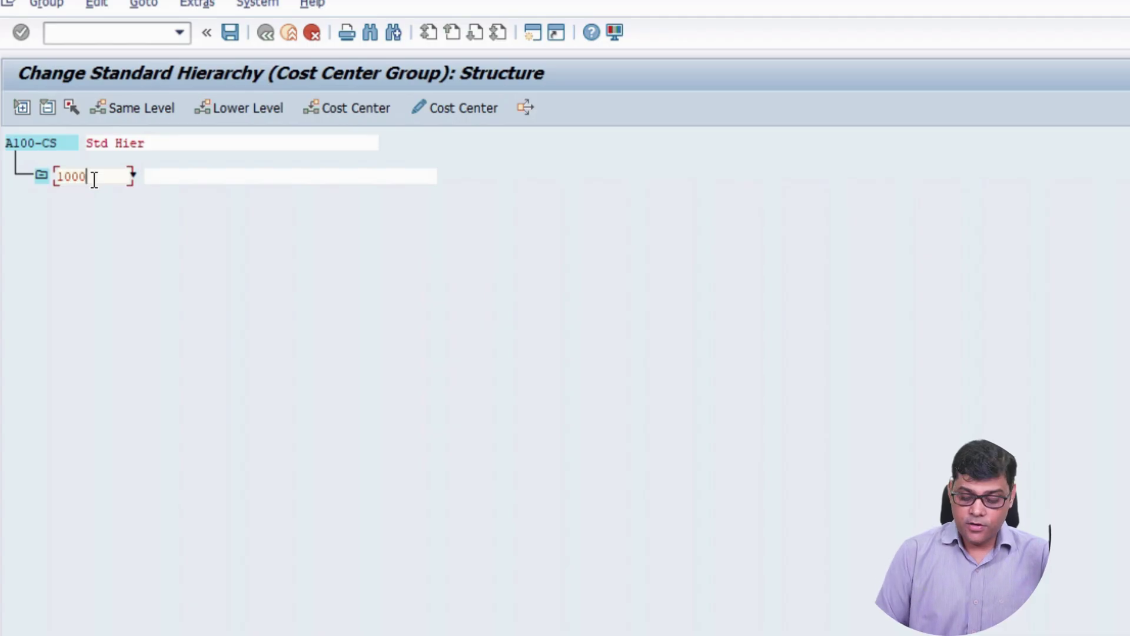
{"action": "key", "text": "Return"}
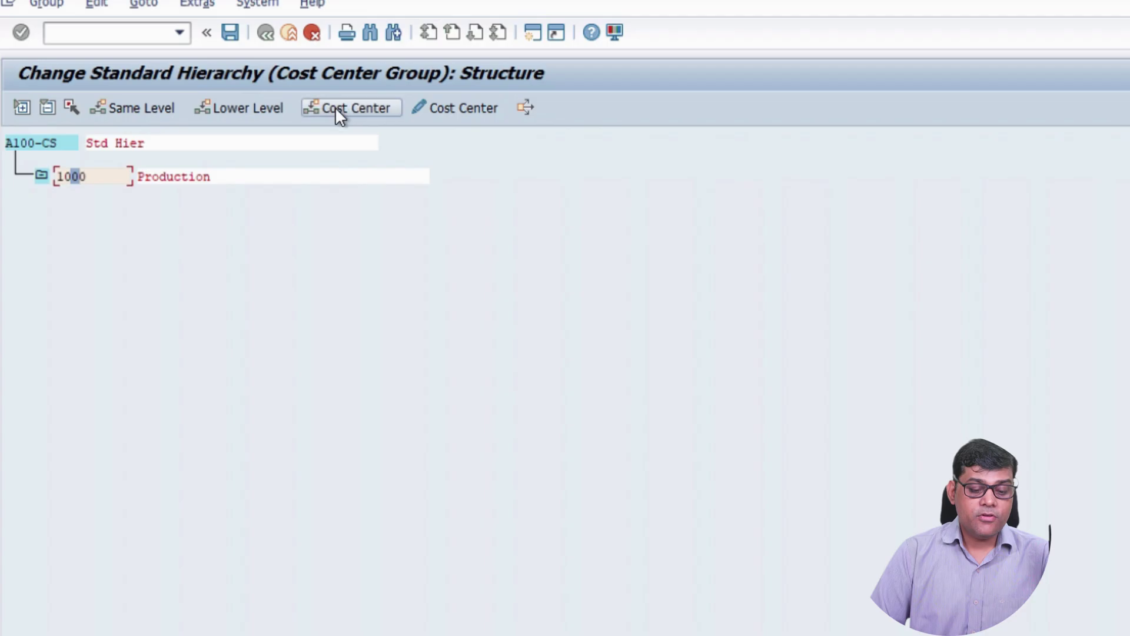
Add cost center group 2000 at the same level as 1000, save the hierarchy and exit to SAP Easy Access.
{"action": "left_click", "coordinate": [138, 106]}
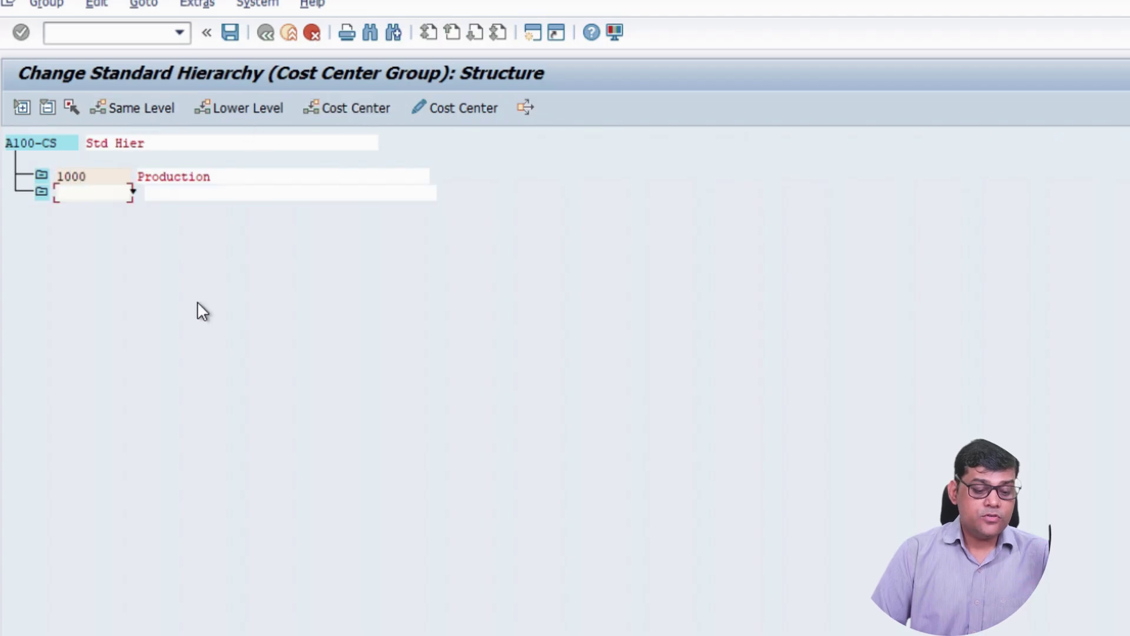
{"action": "type", "text": "2000"}
{"action": "key", "text": "Return"}
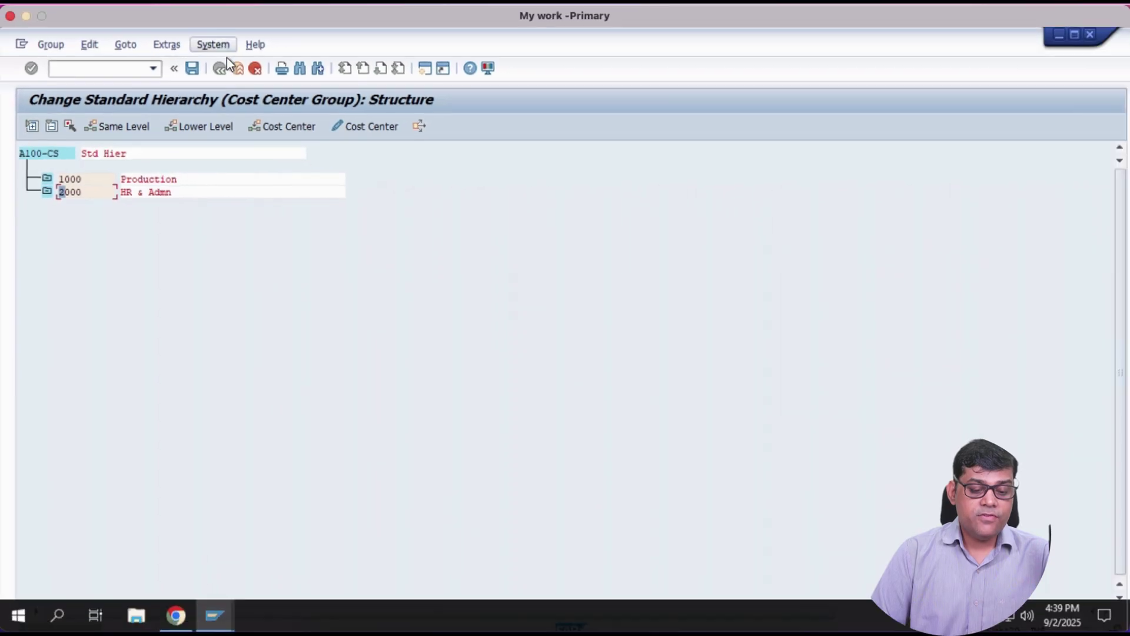
{"action": "left_click", "coordinate": [235, 70]}
{"action": "left_click", "coordinate": [236, 72]}
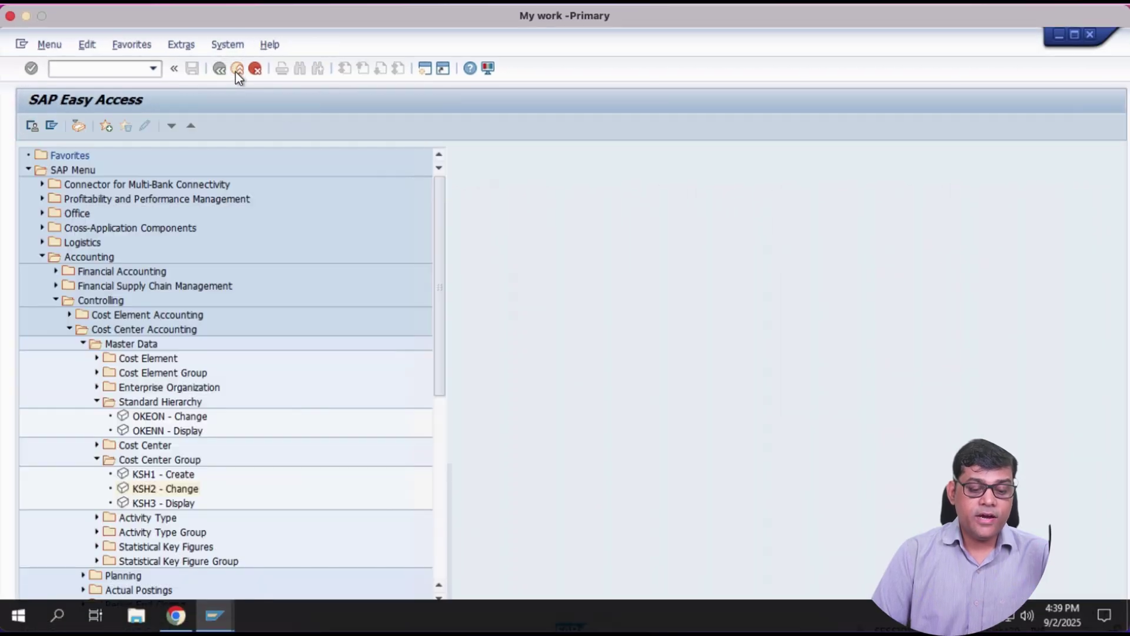
Display the standard hierarchy with OKENN, collapse the details area to review the group structure, and exit.
{"action": "double_click", "coordinate": [191, 427]}
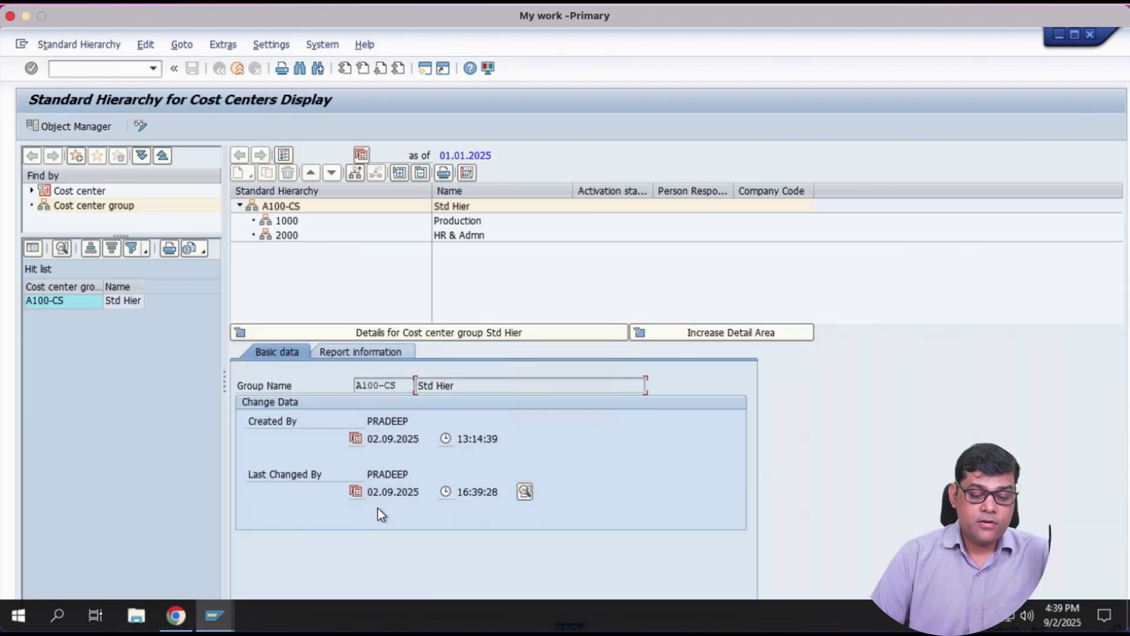
{"action": "left_click", "coordinate": [240, 333]}
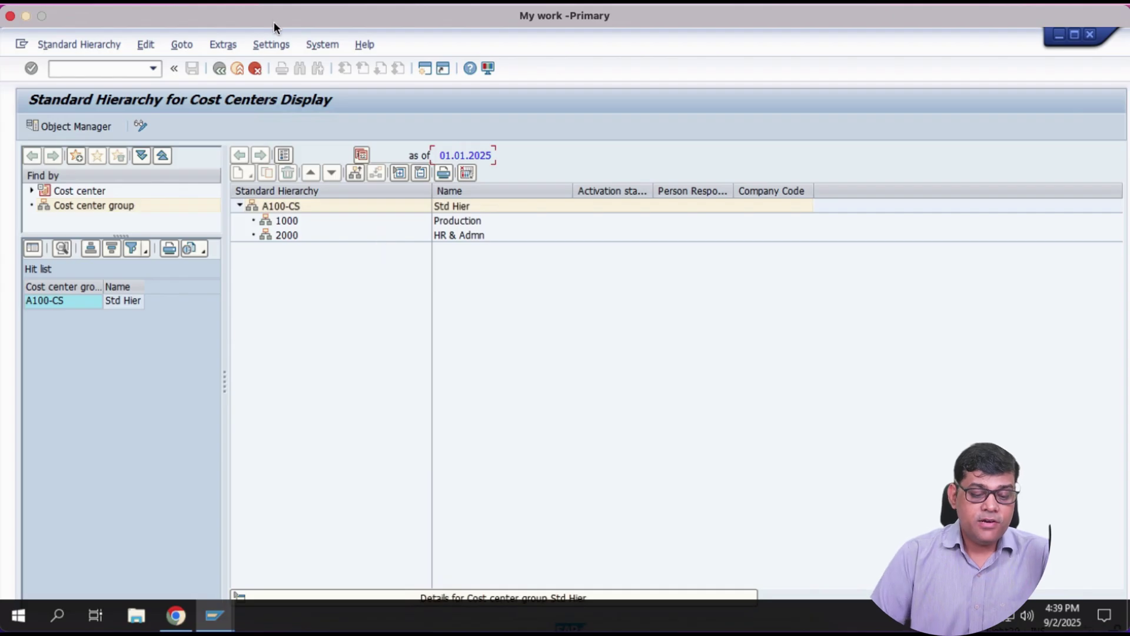
{"action": "left_click", "coordinate": [238, 69]}
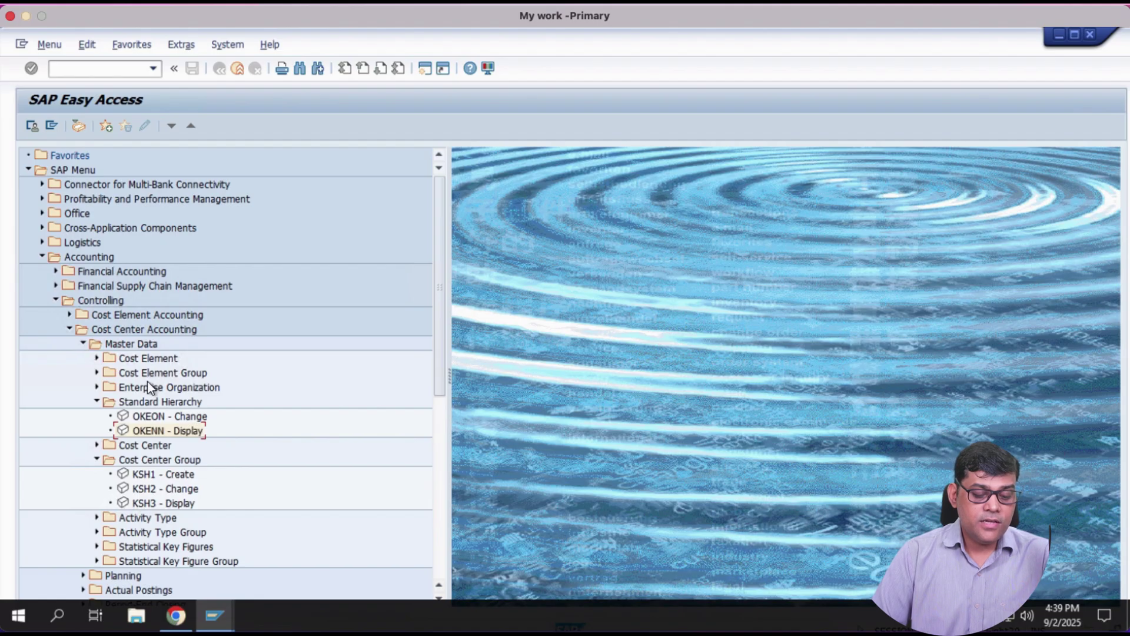
Open the cost center creation transaction KS01 from the individual processing functions.
{"action": "left_click", "coordinate": [96, 403]}
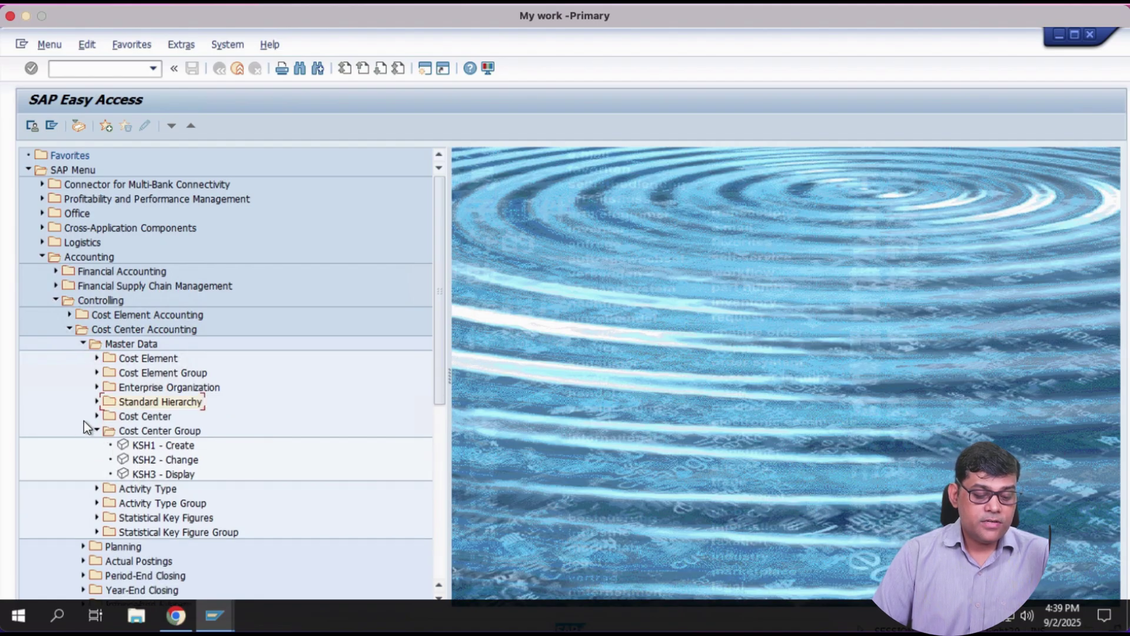
{"action": "left_click", "coordinate": [94, 430]}
{"action": "left_click", "coordinate": [94, 416]}
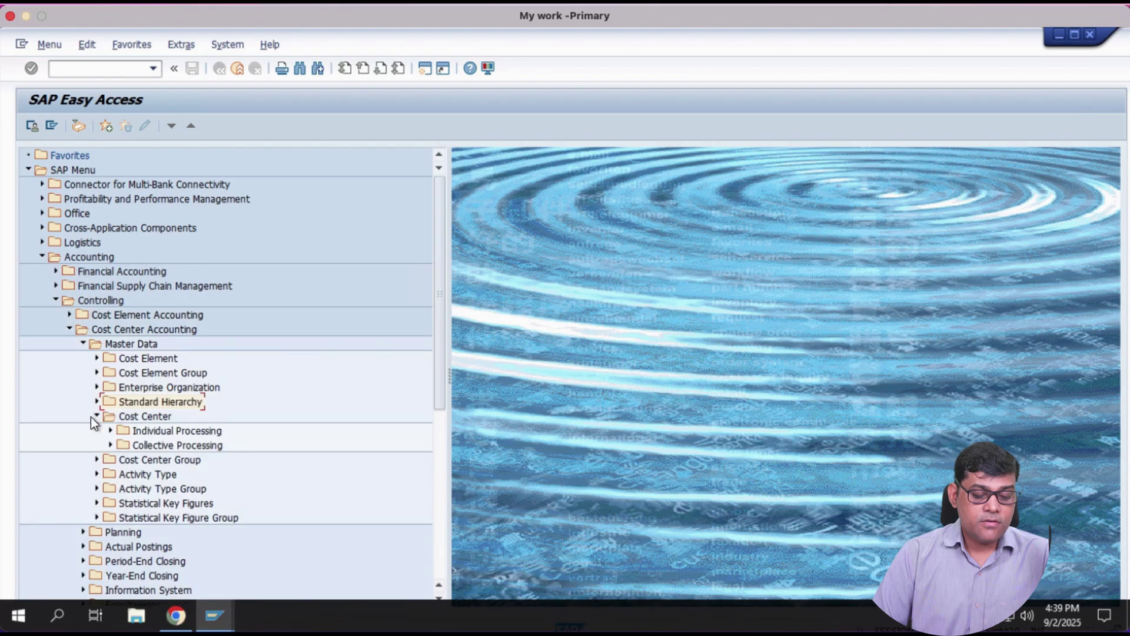
{"action": "left_click", "coordinate": [110, 430]}
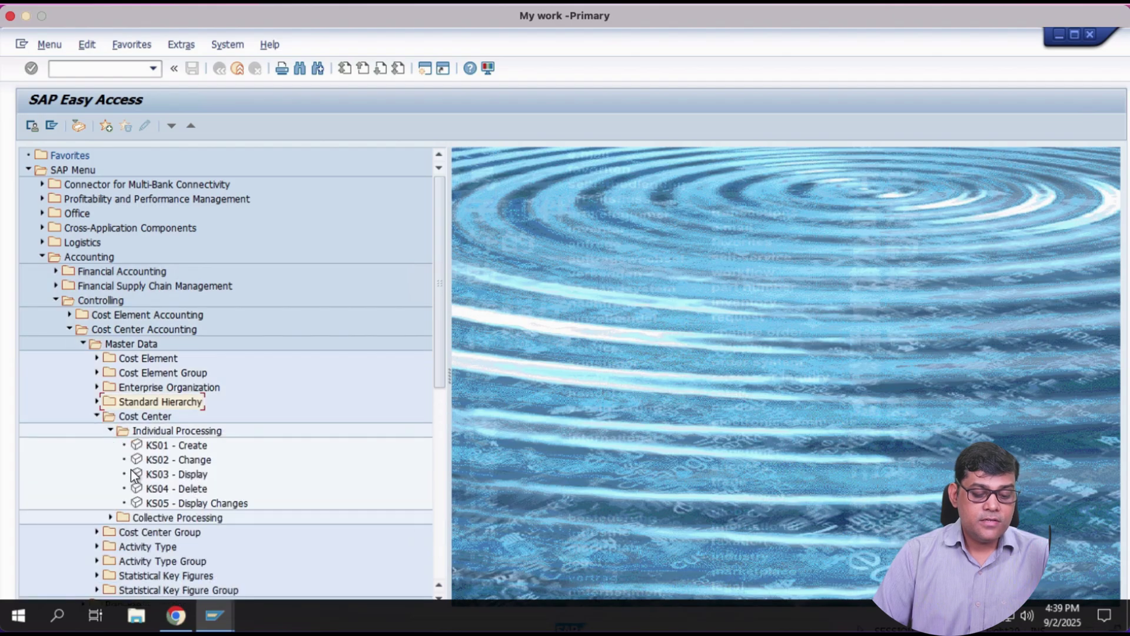
{"action": "double_click", "coordinate": [192, 447]}
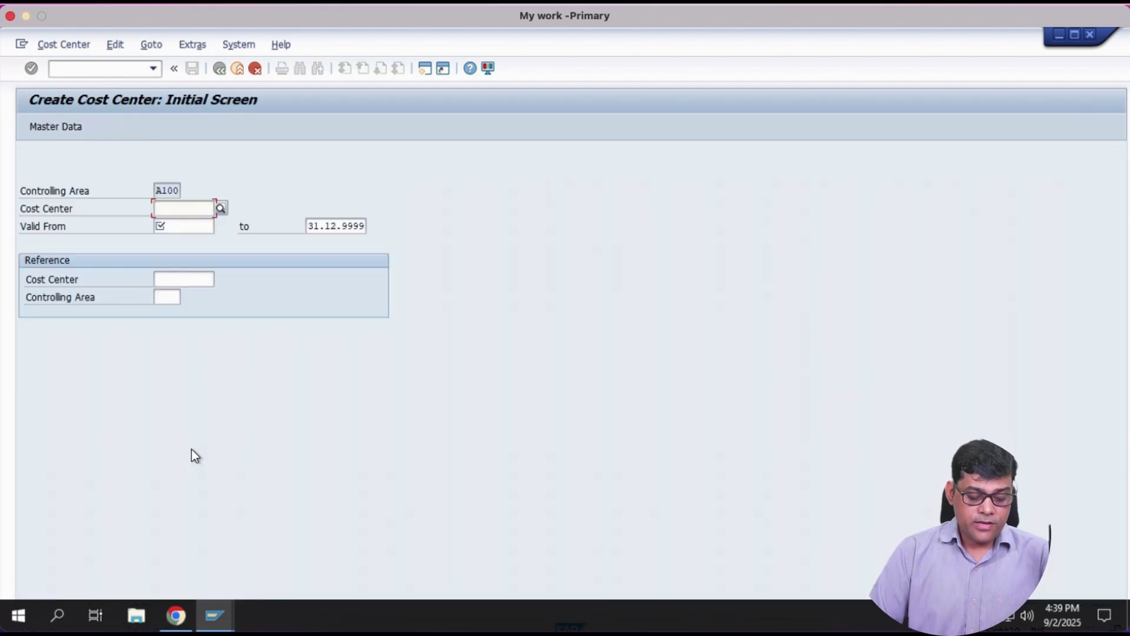
Enter cost center 10001 with a validity start of 01.04.2025 and proceed to its basic data.
{"action": "type", "text": "10001"}
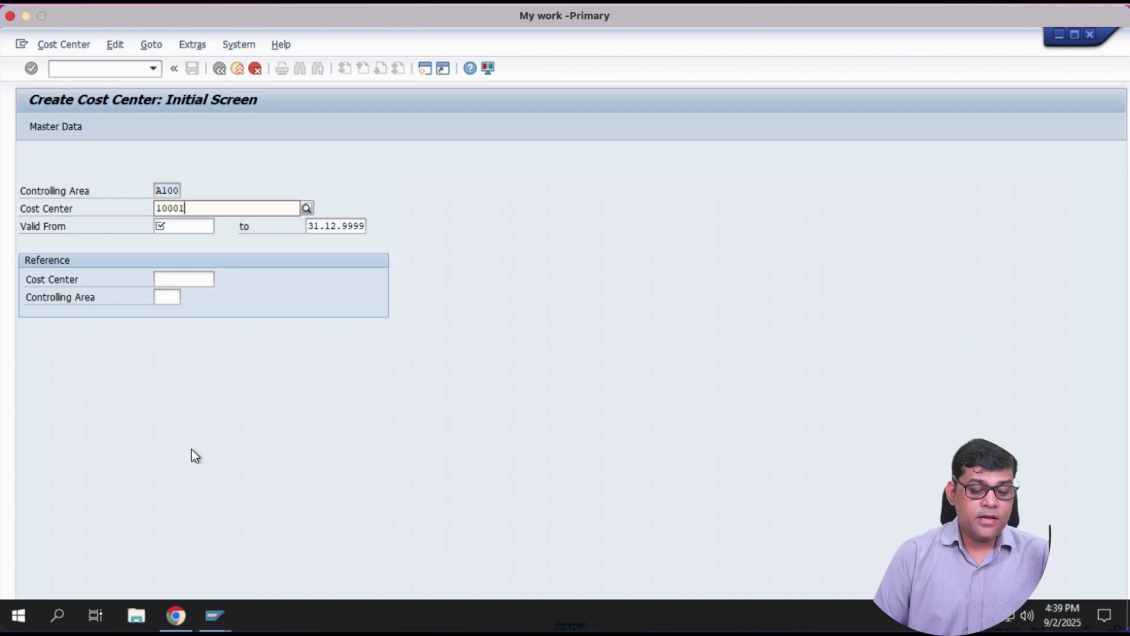
{"action": "key", "text": "Tab"}
{"action": "key", "text": "shift+Tab"}
{"action": "key", "text": "Tab"}
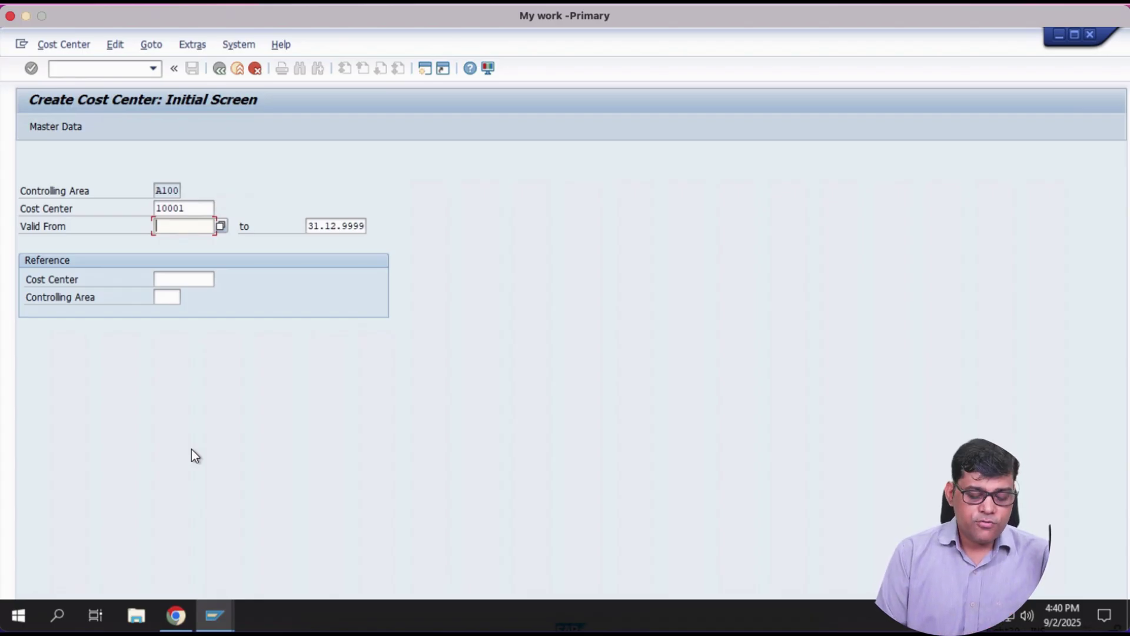
{"action": "type", "text": "01"}
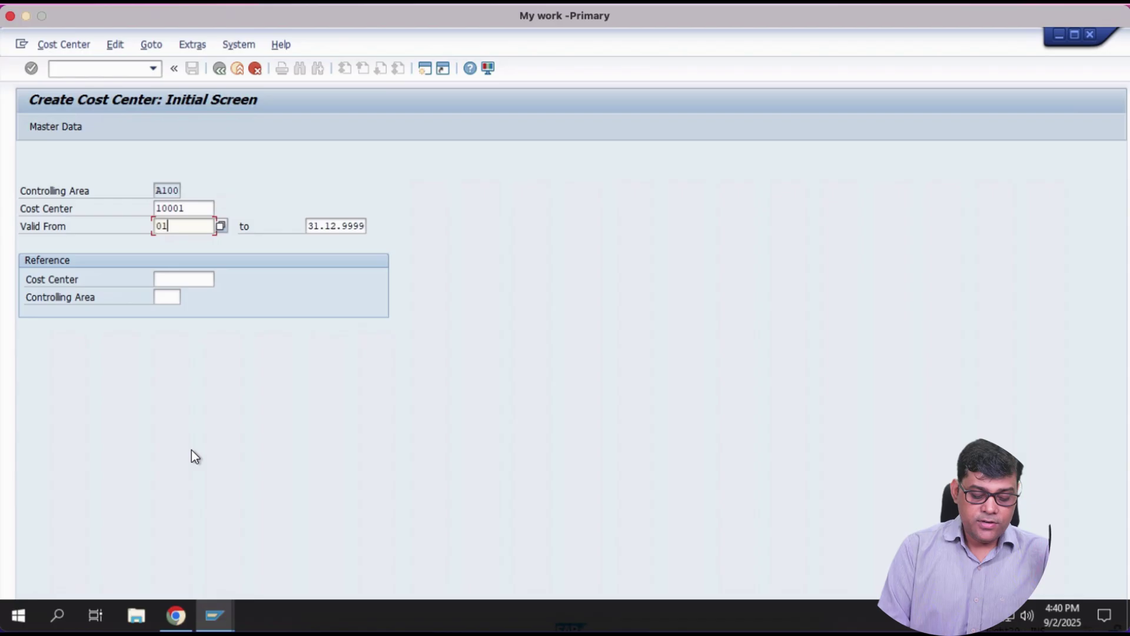
{"action": "type", "text": "042025"}
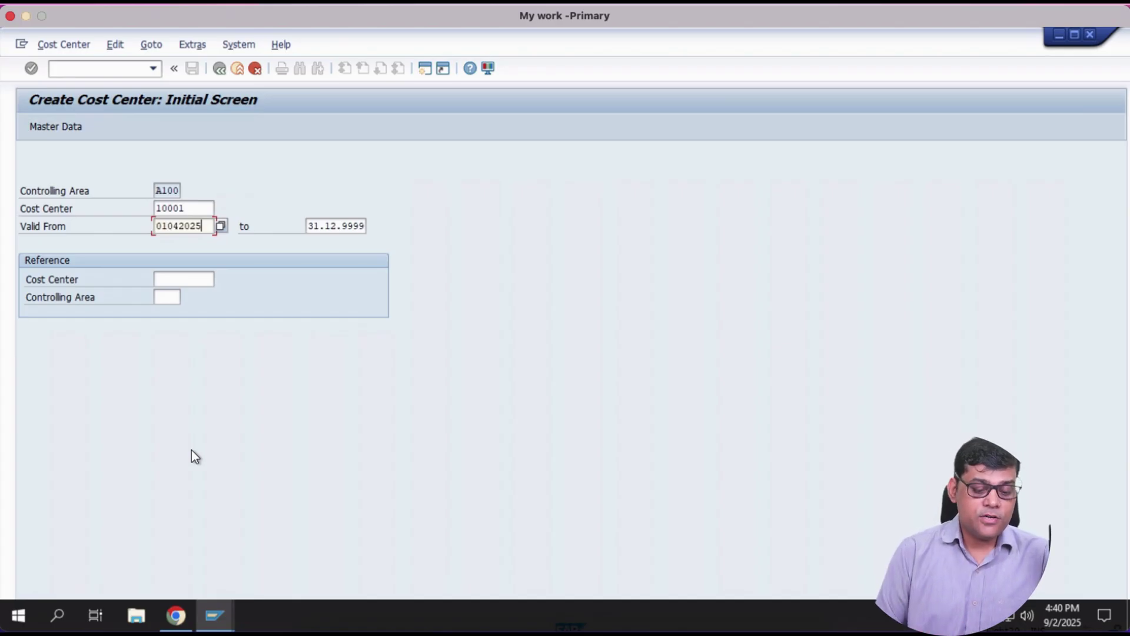
{"action": "key", "text": "Return"}
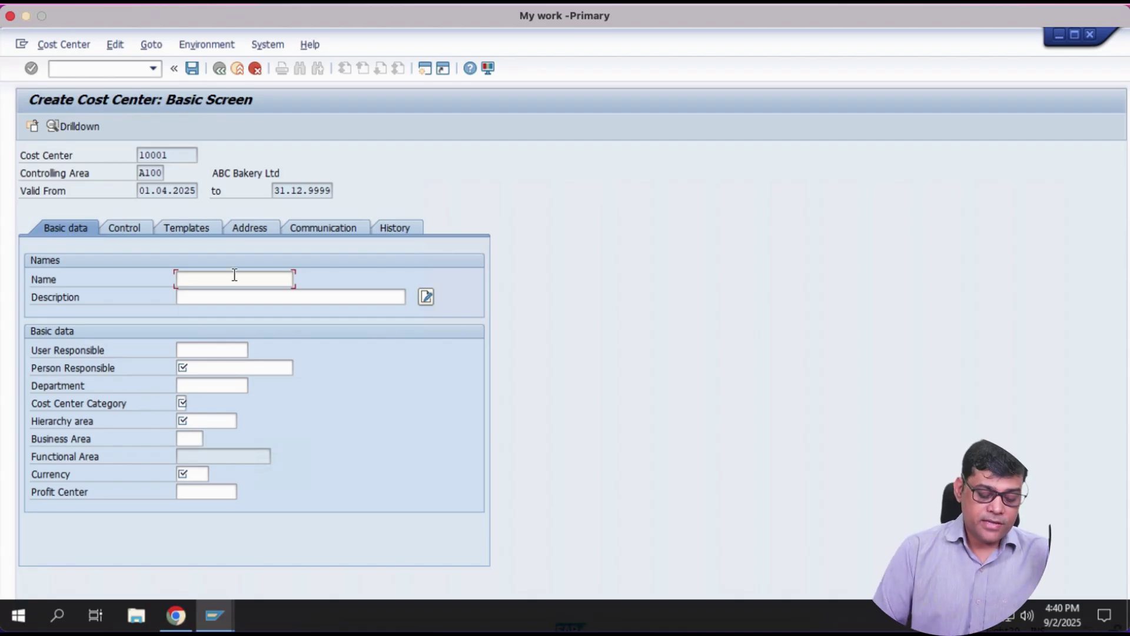
Enter Bakrey-Production as the cost center's name and description, and abc as the person responsible.
{"action": "type", "text": "P"}
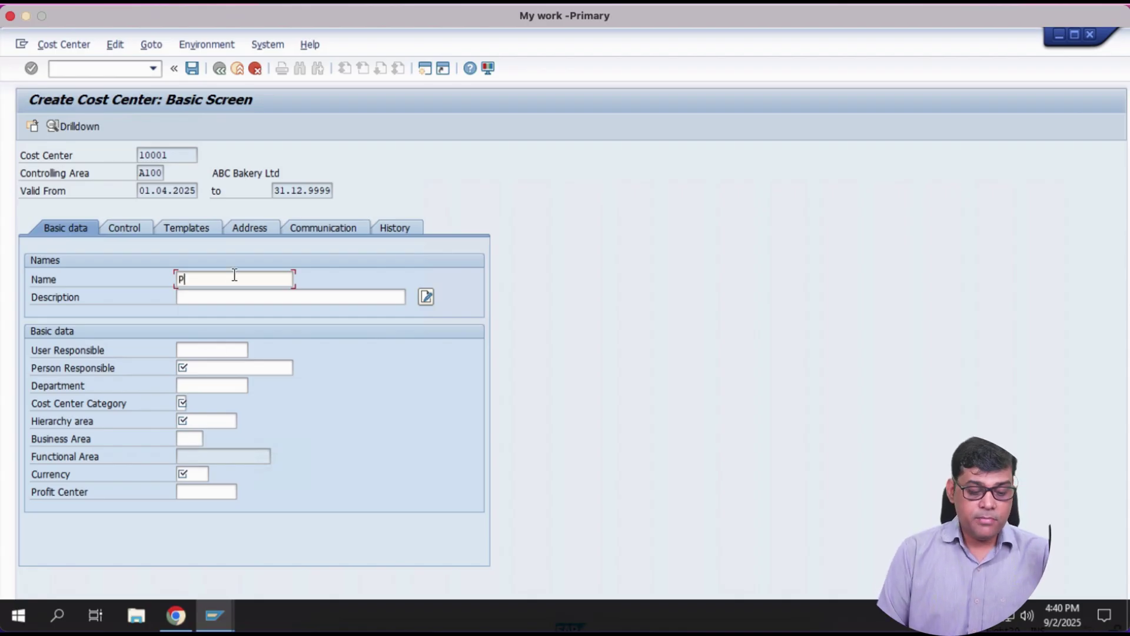
{"action": "key", "text": "BackSpace"}
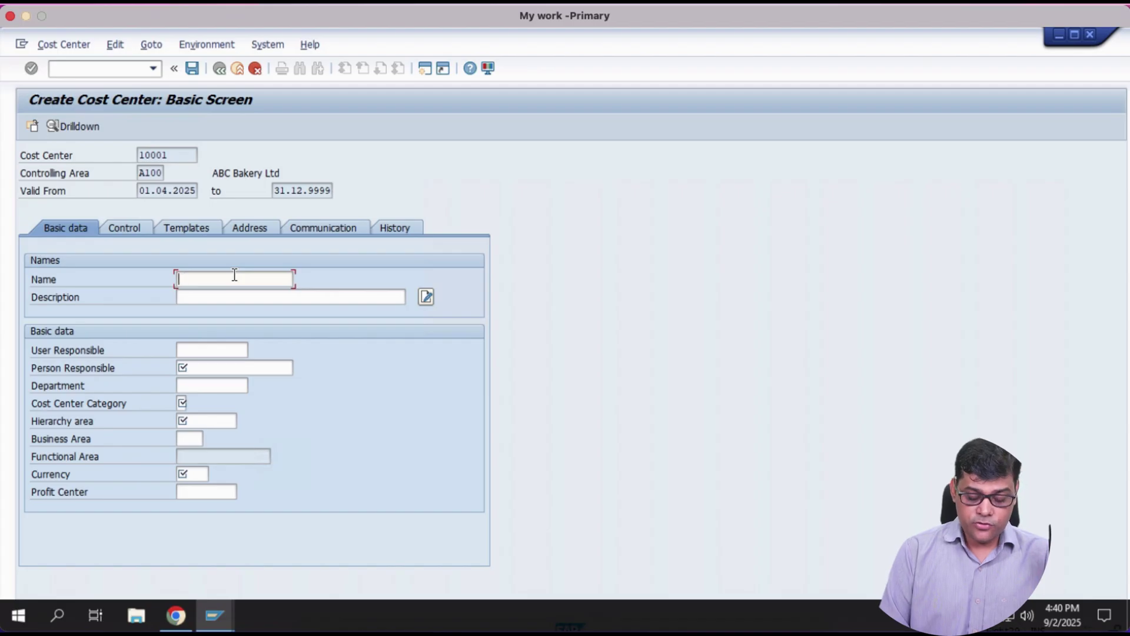
{"action": "type", "text": "Bakrey"}
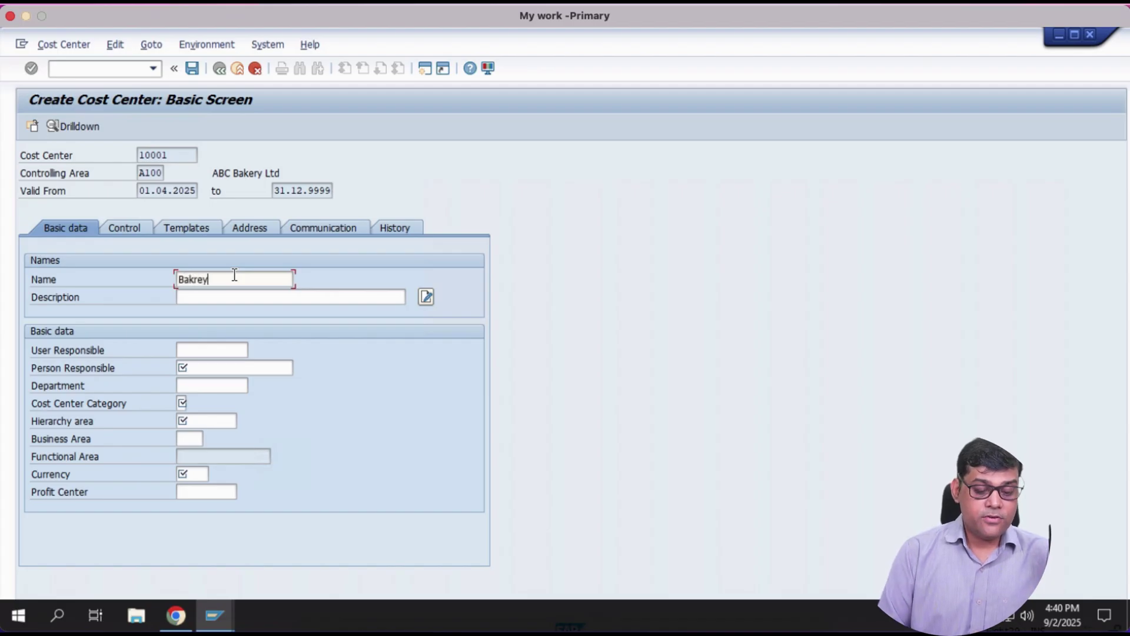
{"action": "type", "text": "-Pr"}
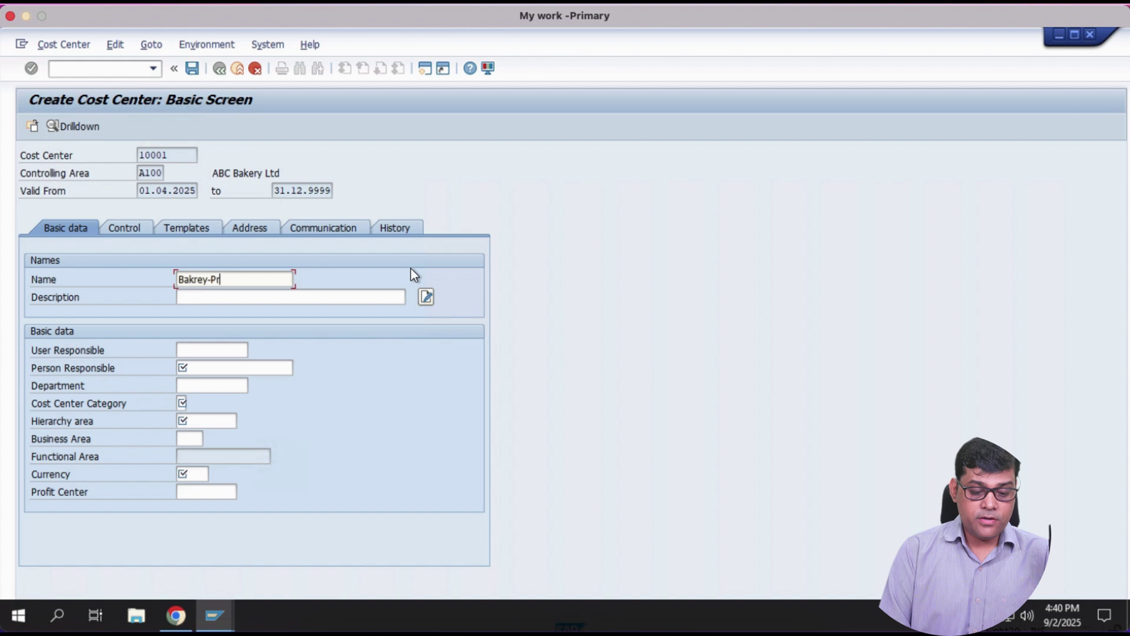
{"action": "type", "text": "oduction"}
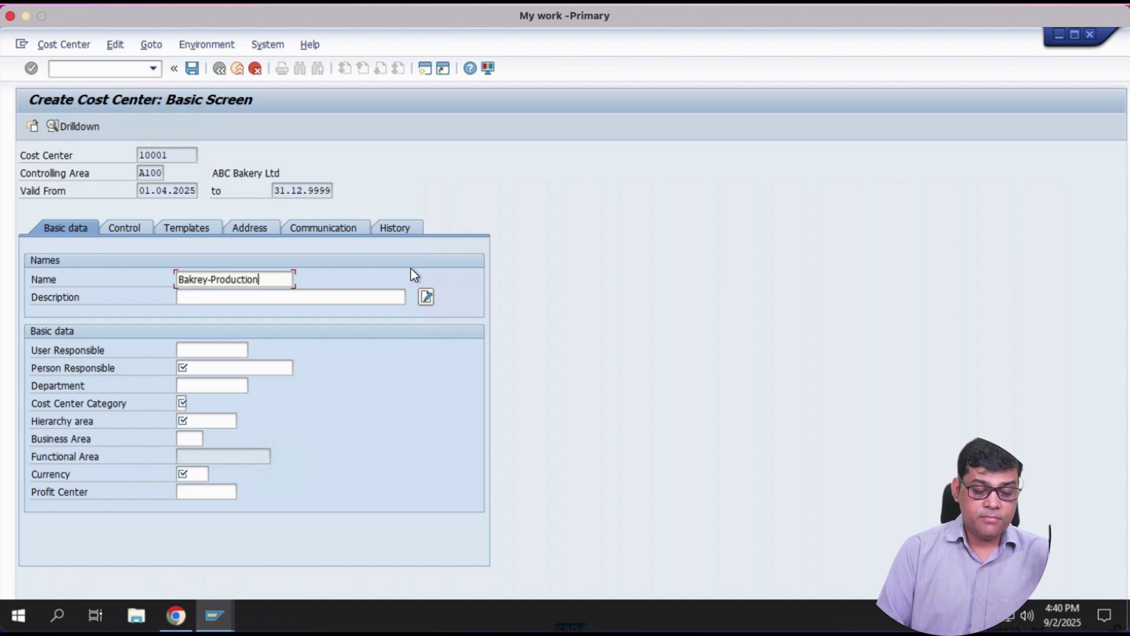
{"action": "key", "text": "Return"}
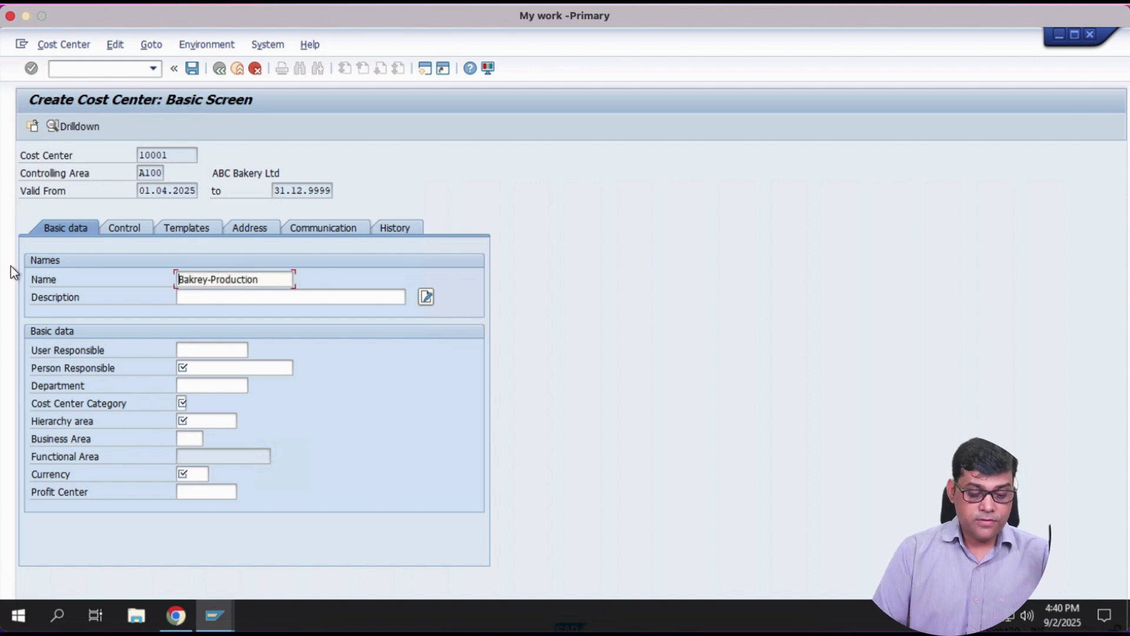
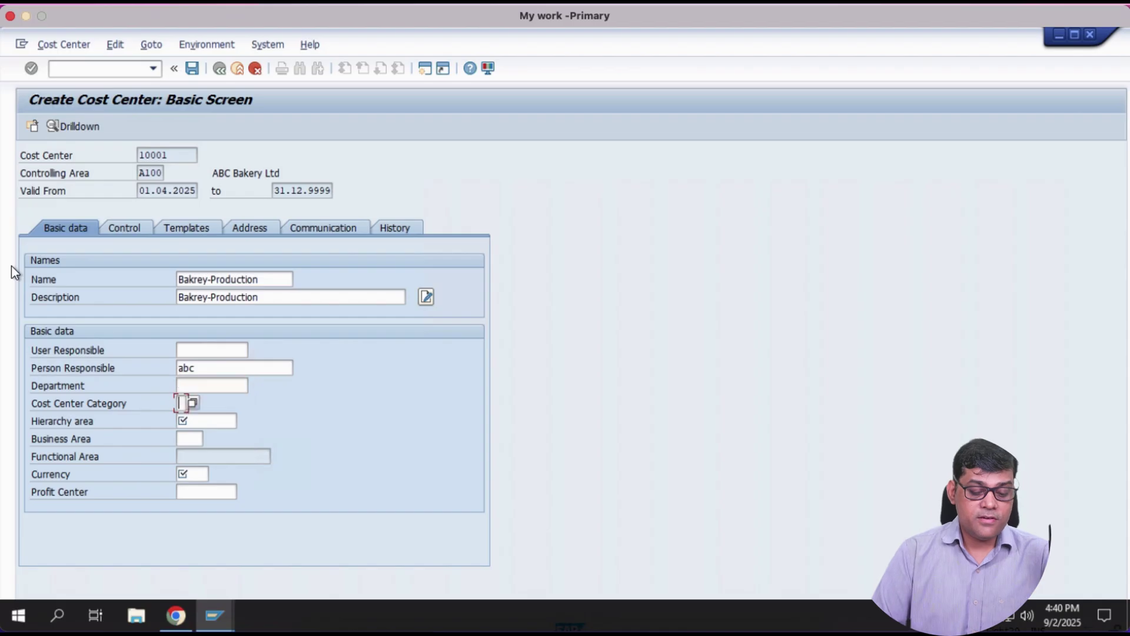
Assign cost center category F (Production) and hierarchy area 1000 (Production) to the cost center.
{"action": "left_click", "coordinate": [189, 404]}
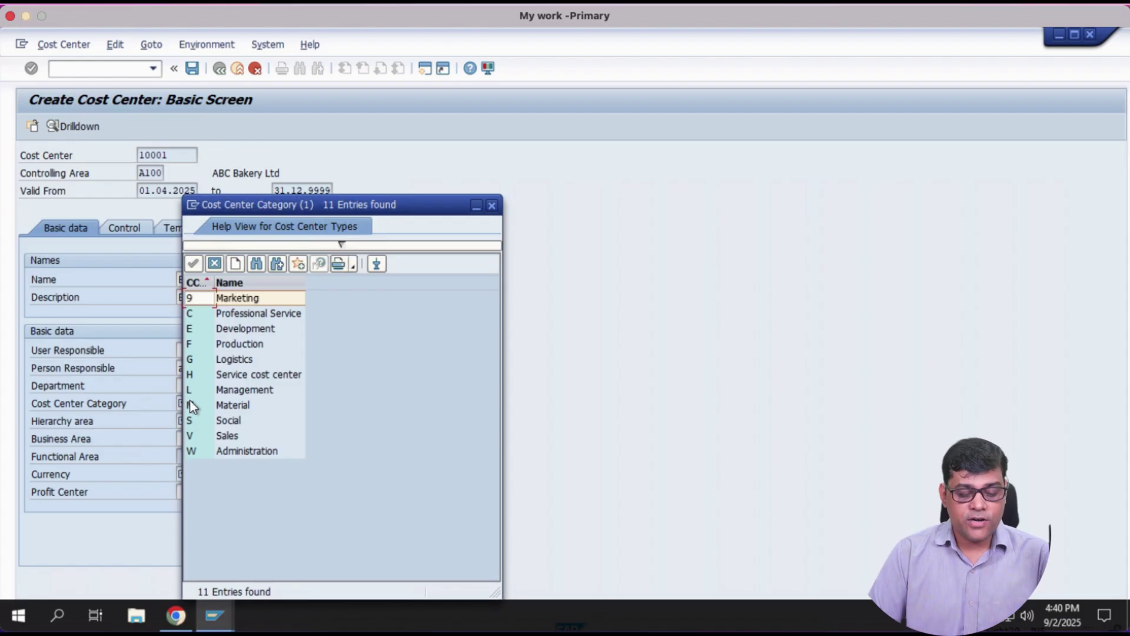
{"action": "double_click", "coordinate": [245, 345]}
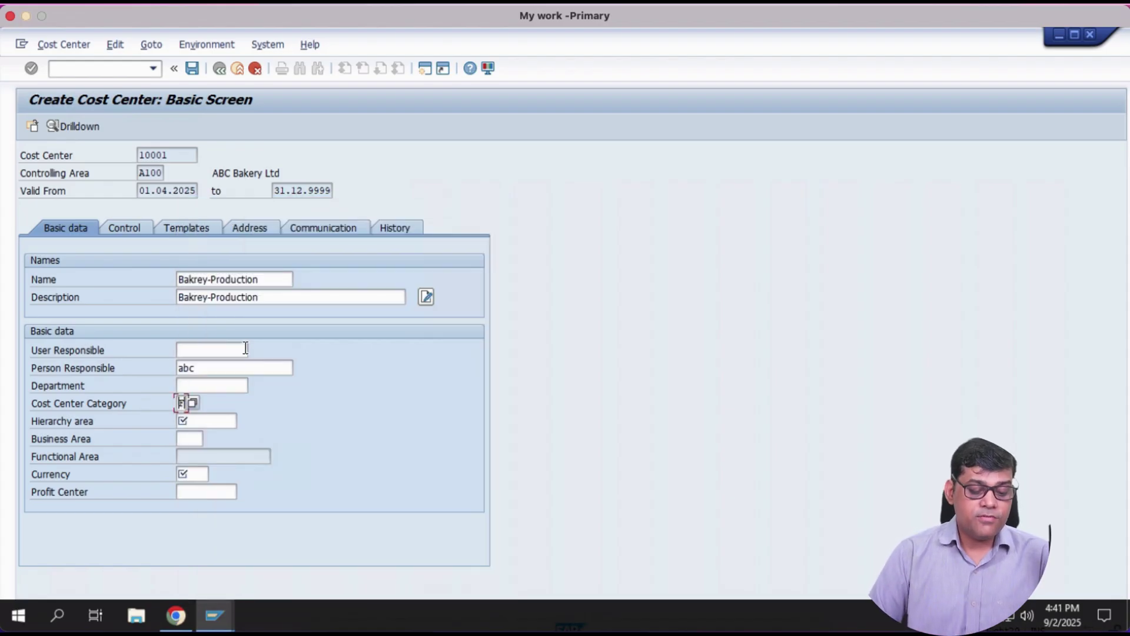
{"action": "key", "text": "Tab"}
{"action": "left_click", "coordinate": [242, 423]}
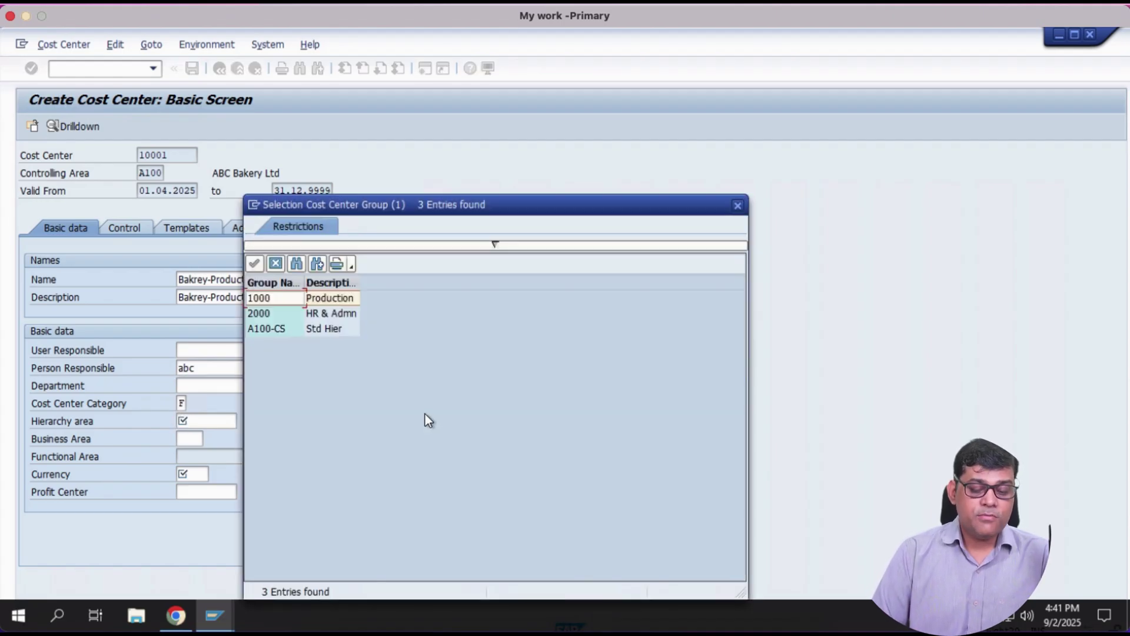
{"action": "double_click", "coordinate": [320, 298]}
{"action": "key", "text": "Tab"}
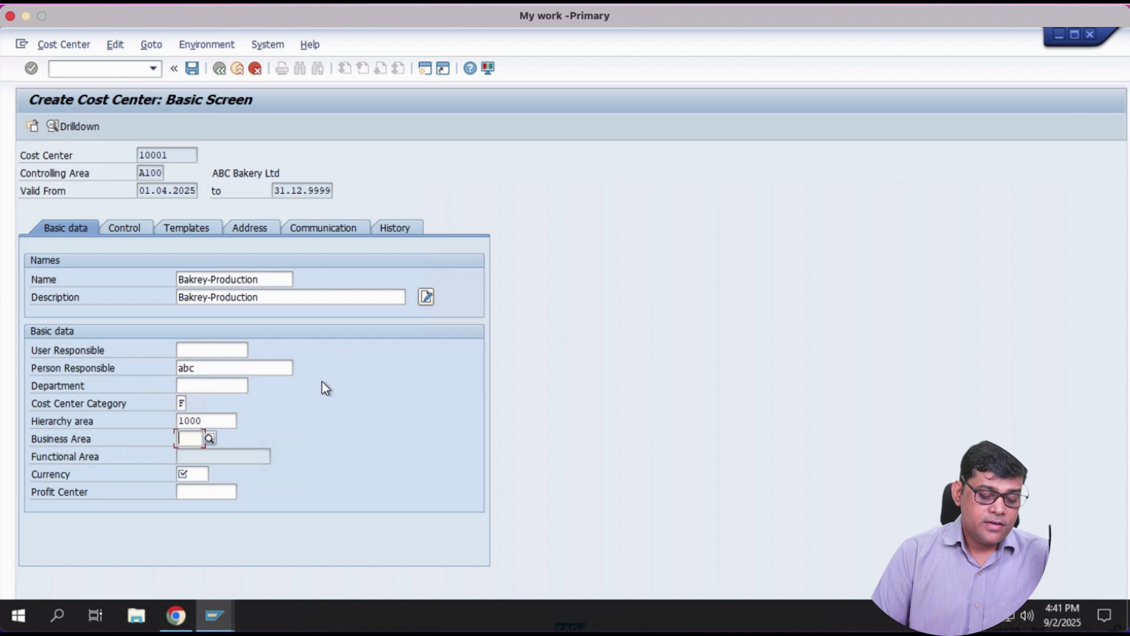
Assign business area UN1 (Unit-1) to the cost center and set its currency to INR.
{"action": "left_click", "coordinate": [209, 435]}
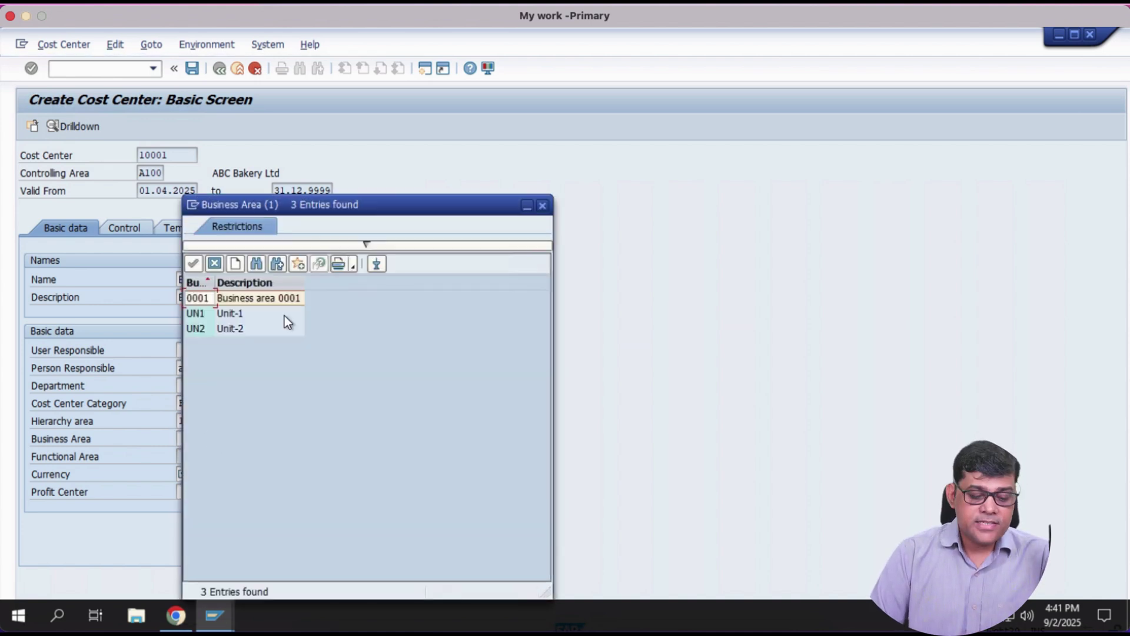
{"action": "double_click", "coordinate": [228, 313]}
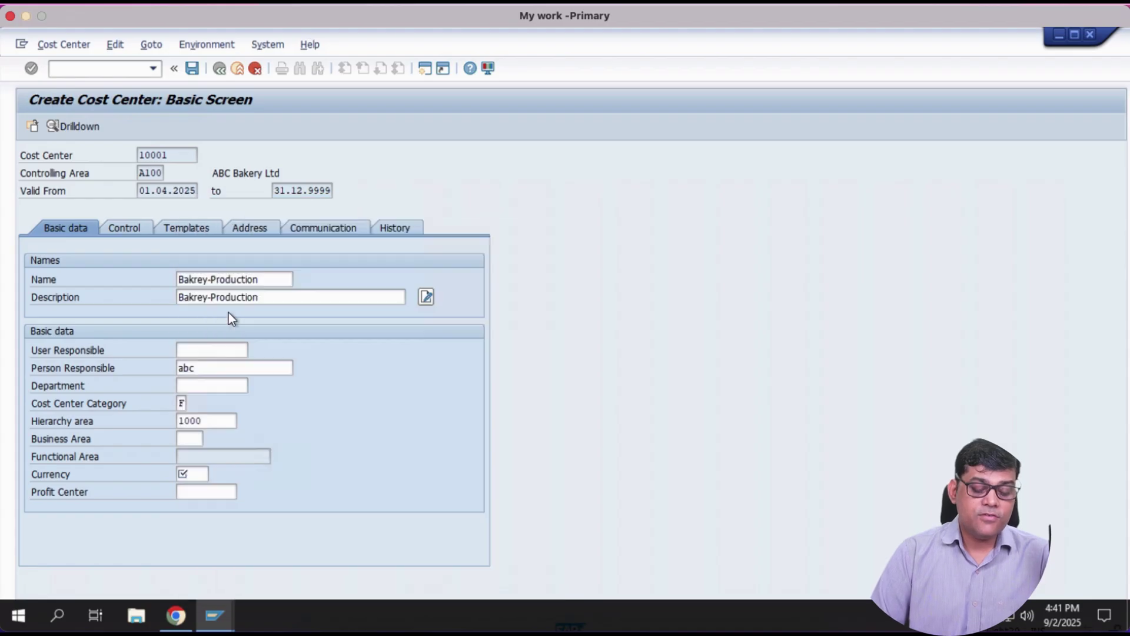
{"action": "key", "text": "Tab"}
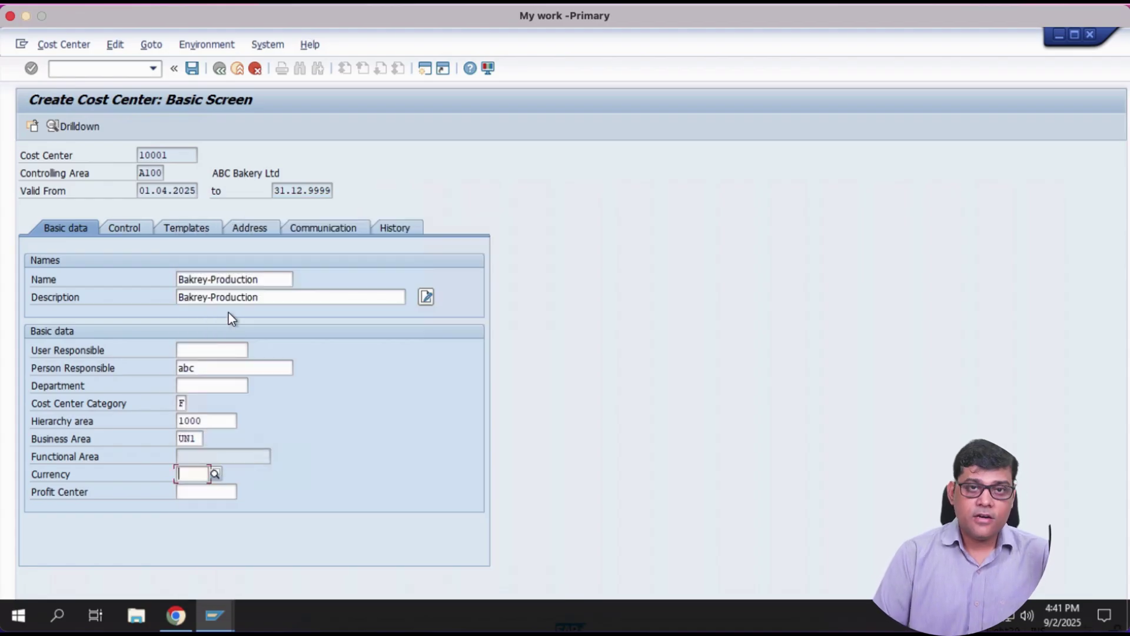
{"action": "type", "text": "inr"}
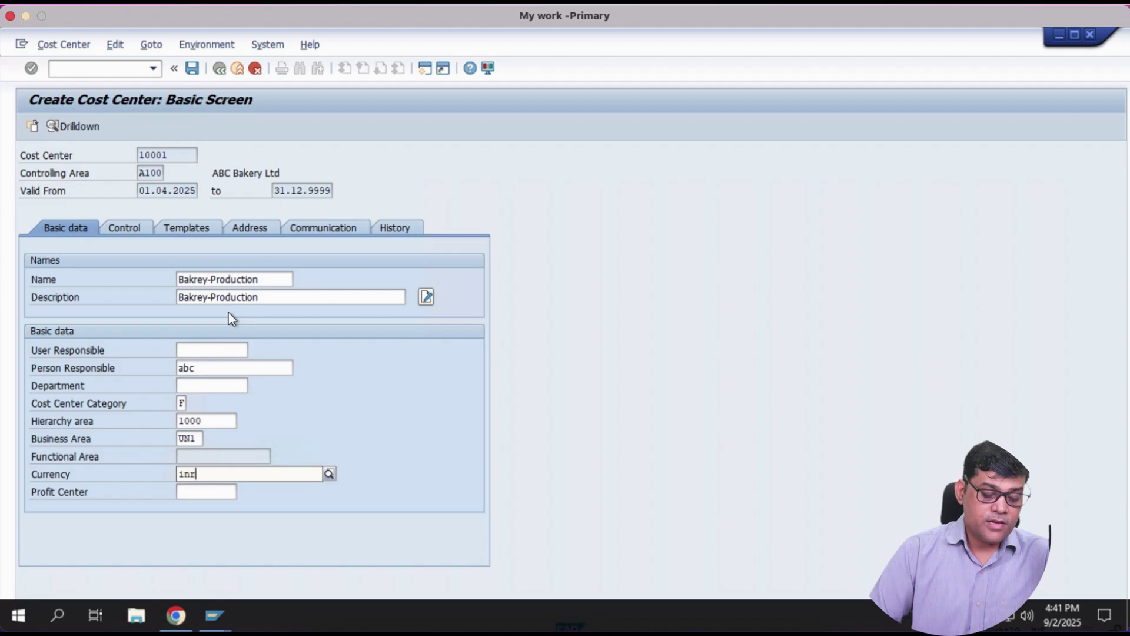
{"action": "left_click", "coordinate": [198, 508]}
{"action": "key", "text": "Tab"}
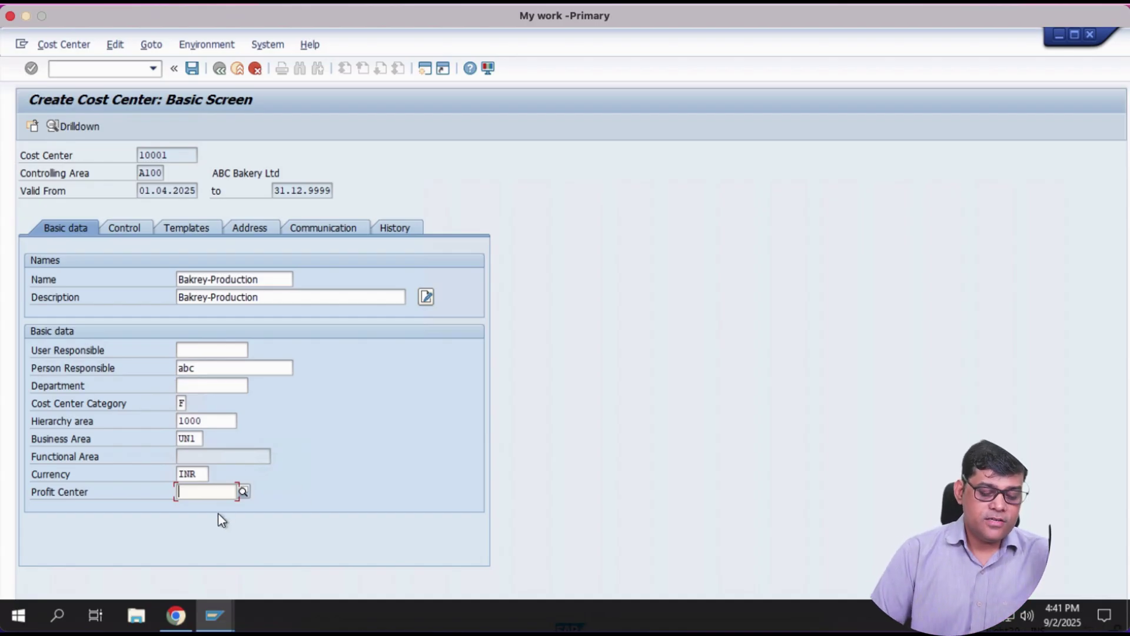
Assign profit center 10001 (Cakes & Pastries) to the cost center and save it.
{"action": "left_click", "coordinate": [242, 494]}
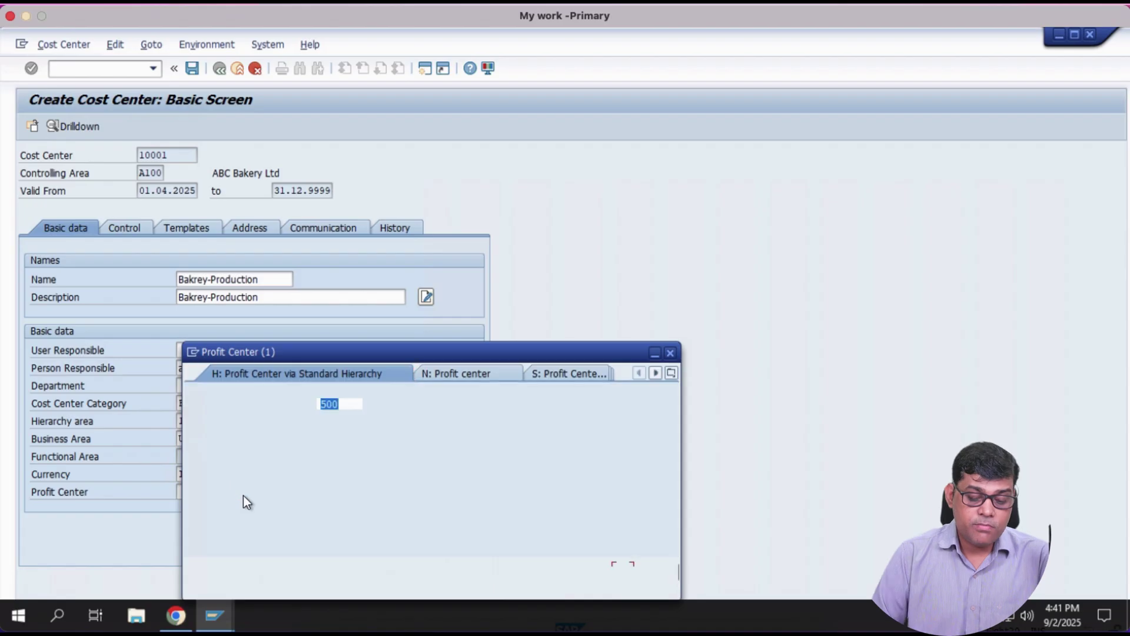
{"action": "left_click", "coordinate": [471, 375]}
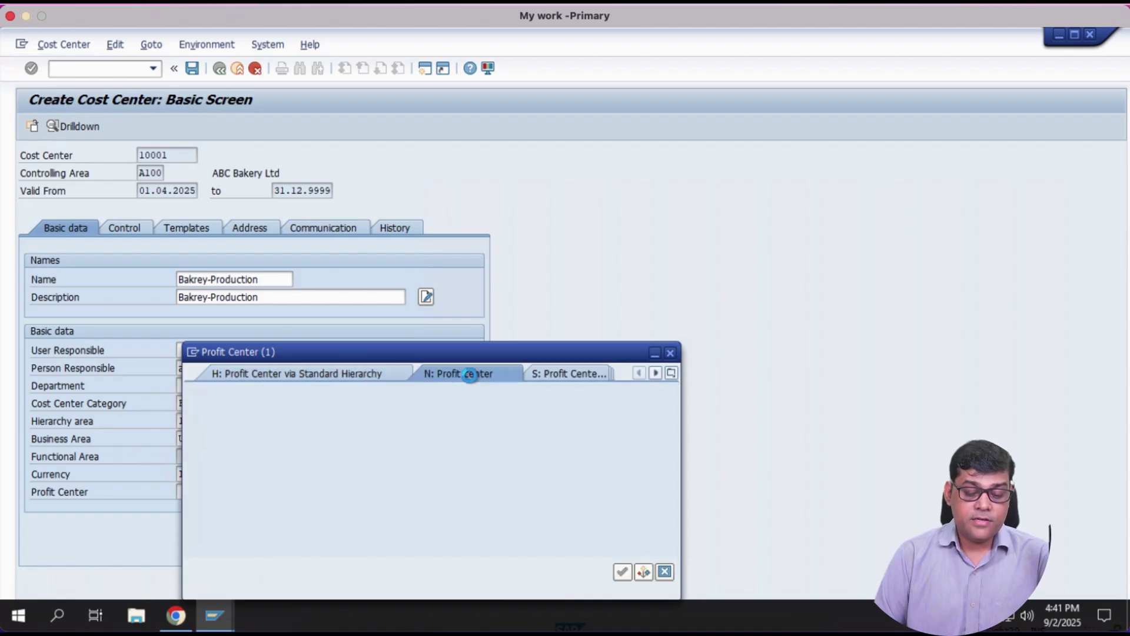
{"action": "key", "text": "Return"}
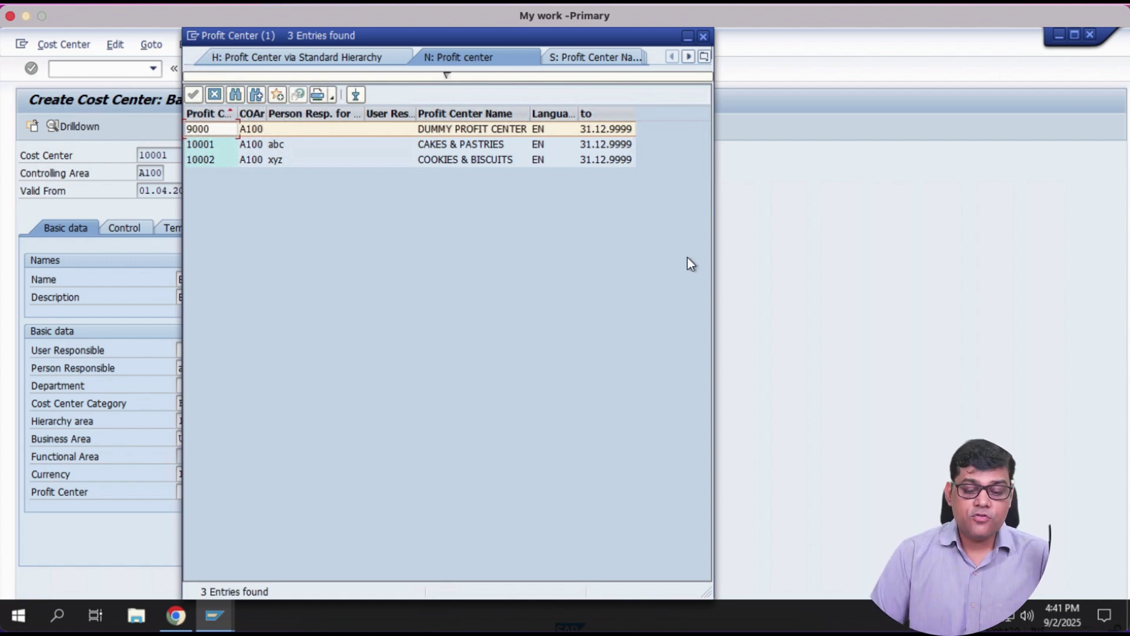
{"action": "double_click", "coordinate": [482, 145]}
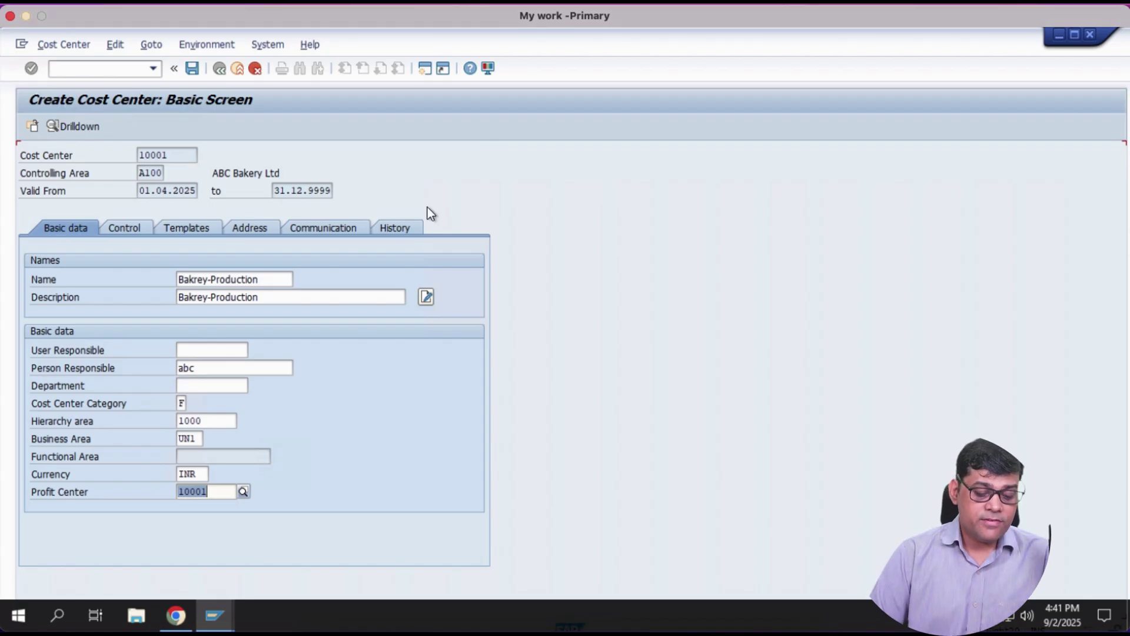
{"action": "left_click", "coordinate": [199, 69]}
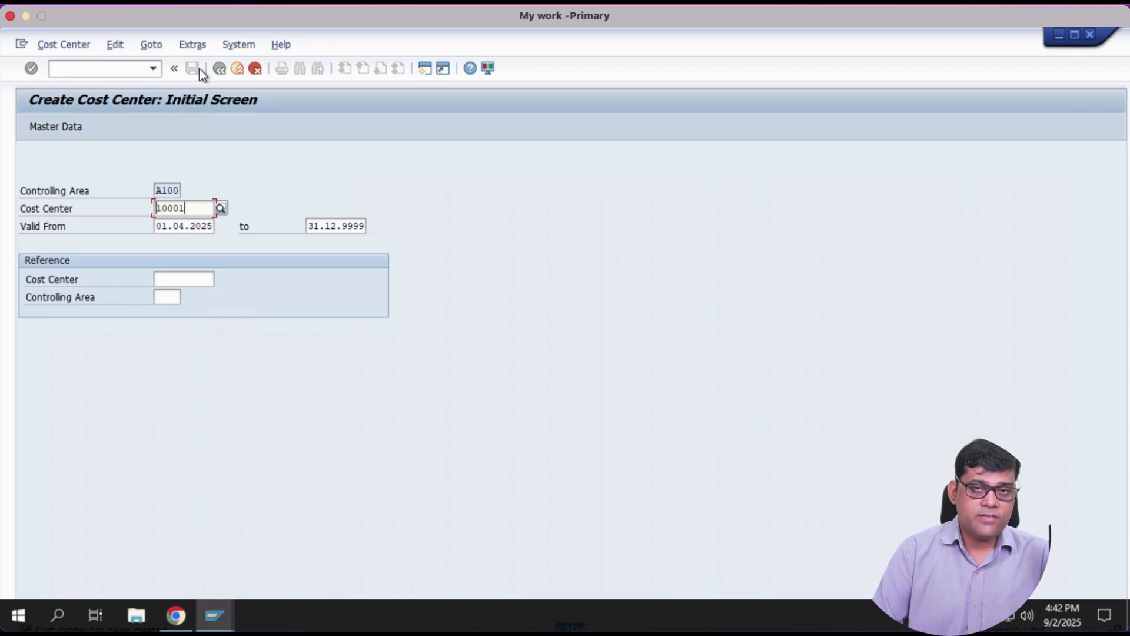
Exit cost center creation and display the basic data of cost center 10001 with KS03.
{"action": "left_click", "coordinate": [239, 67]}
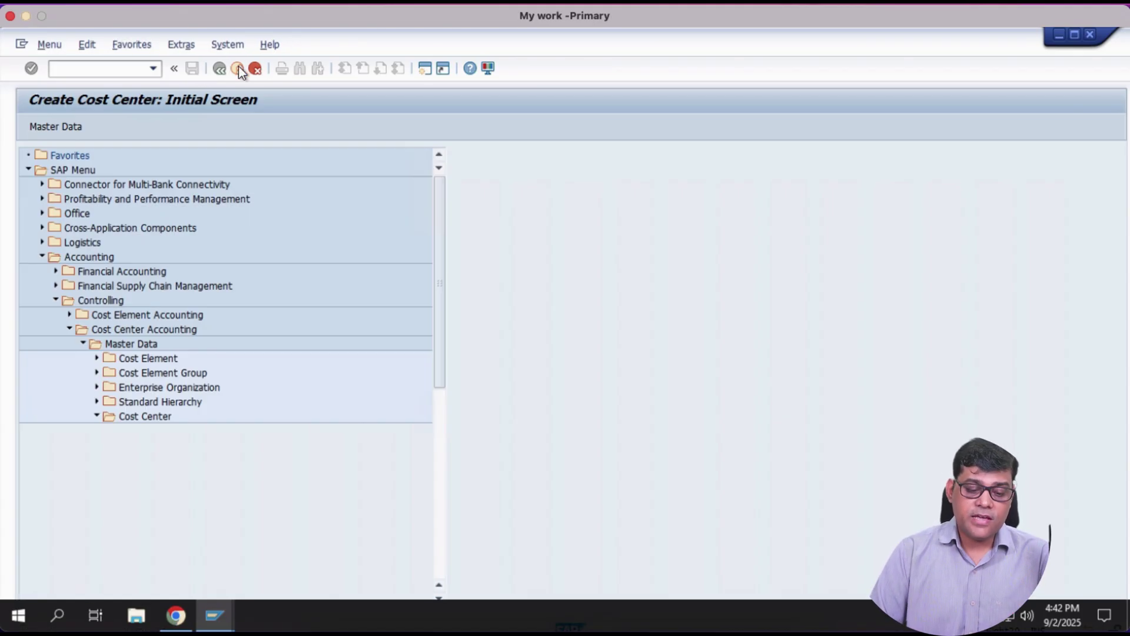
{"action": "double_click", "coordinate": [185, 475]}
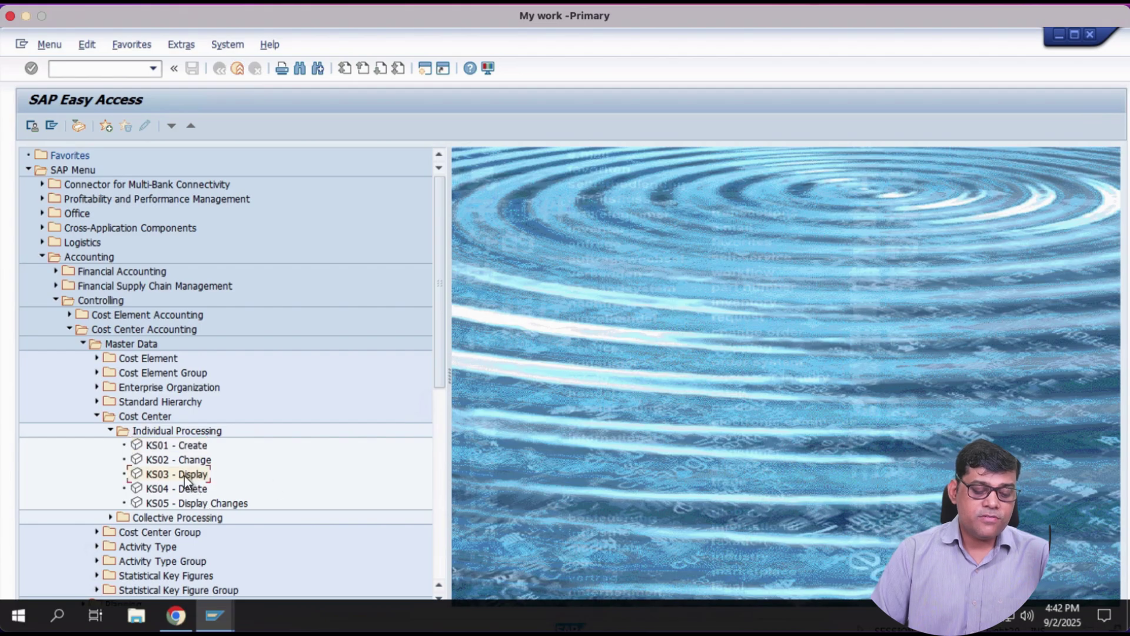
{"action": "key", "text": "Return"}
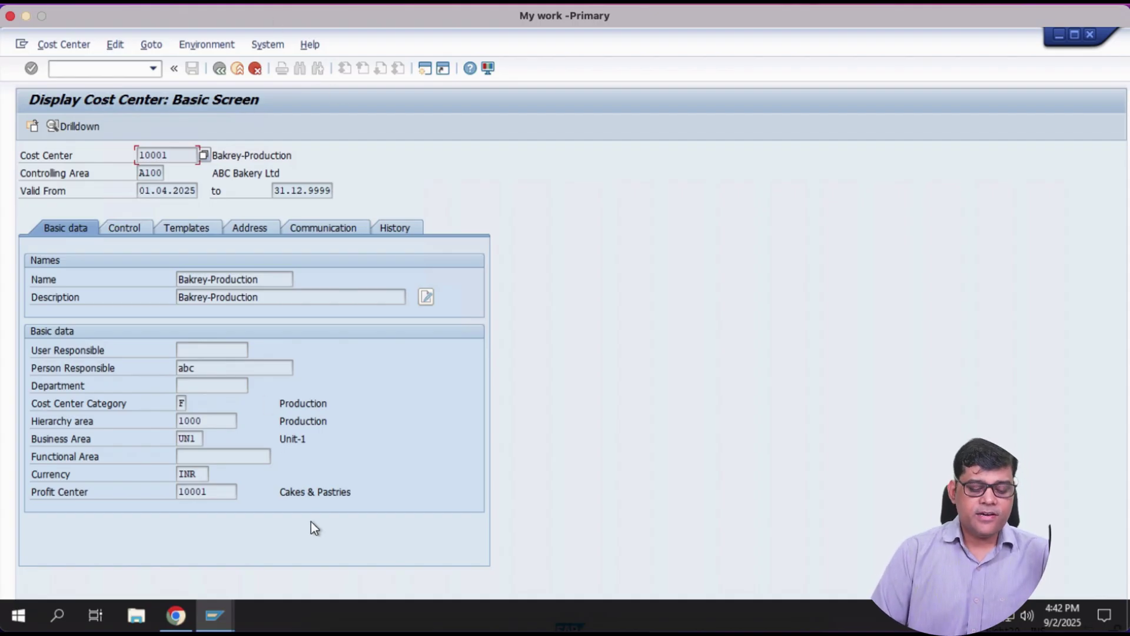
Switch to the SAP Fiori launchpad in Chrome and search for "manage cost center".
{"action": "left_click", "coordinate": [178, 615]}
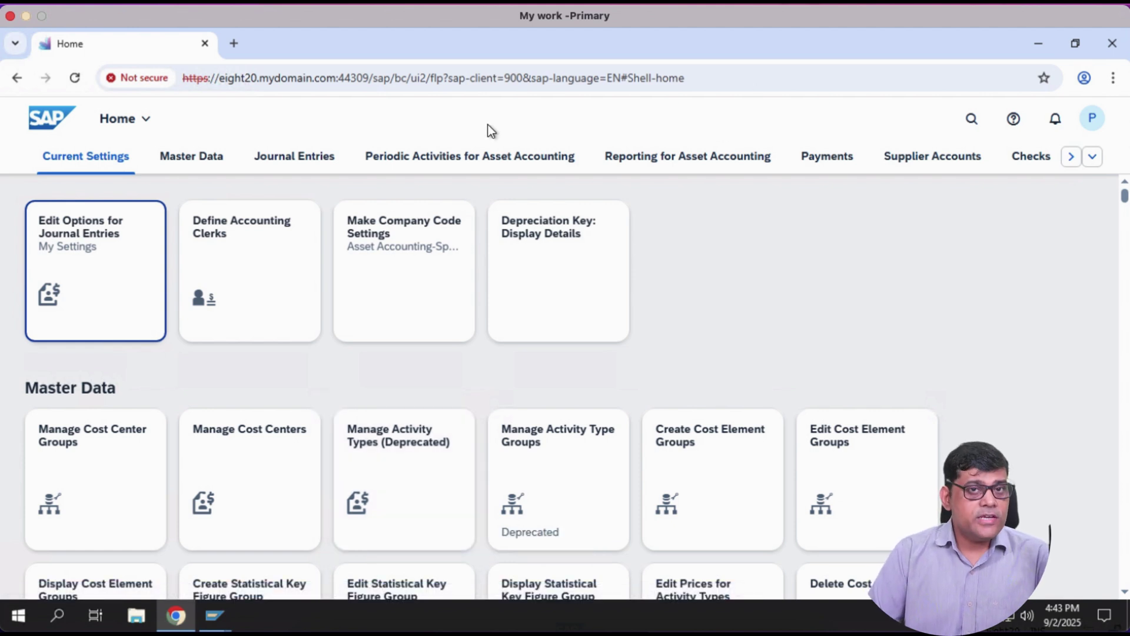
{"action": "left_click", "coordinate": [972, 120]}
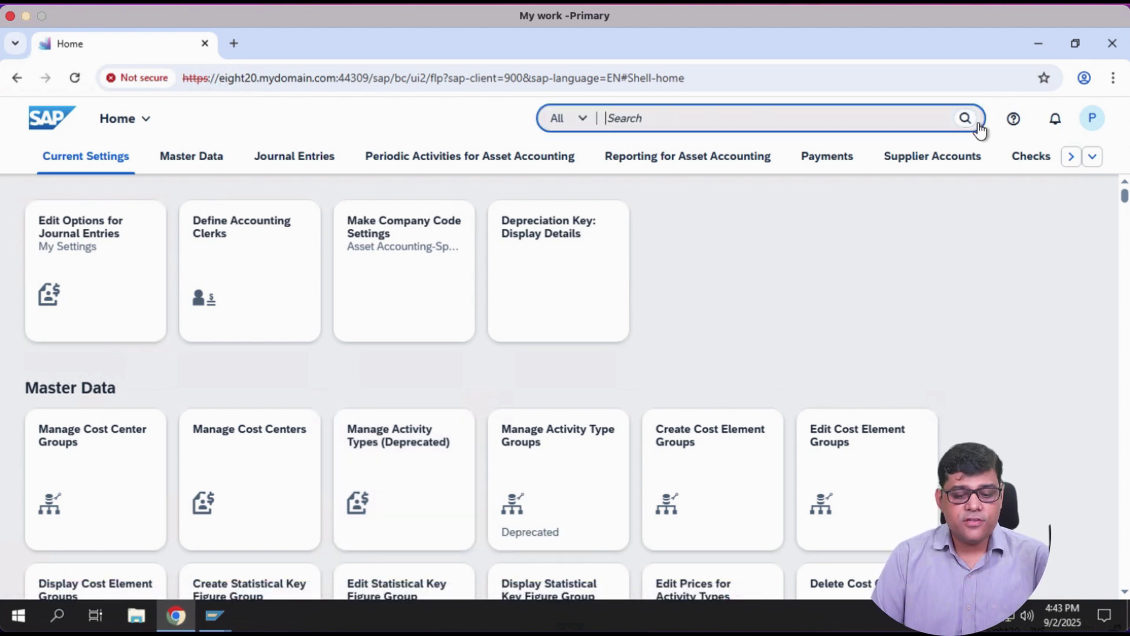
{"action": "type", "text": "maange"}
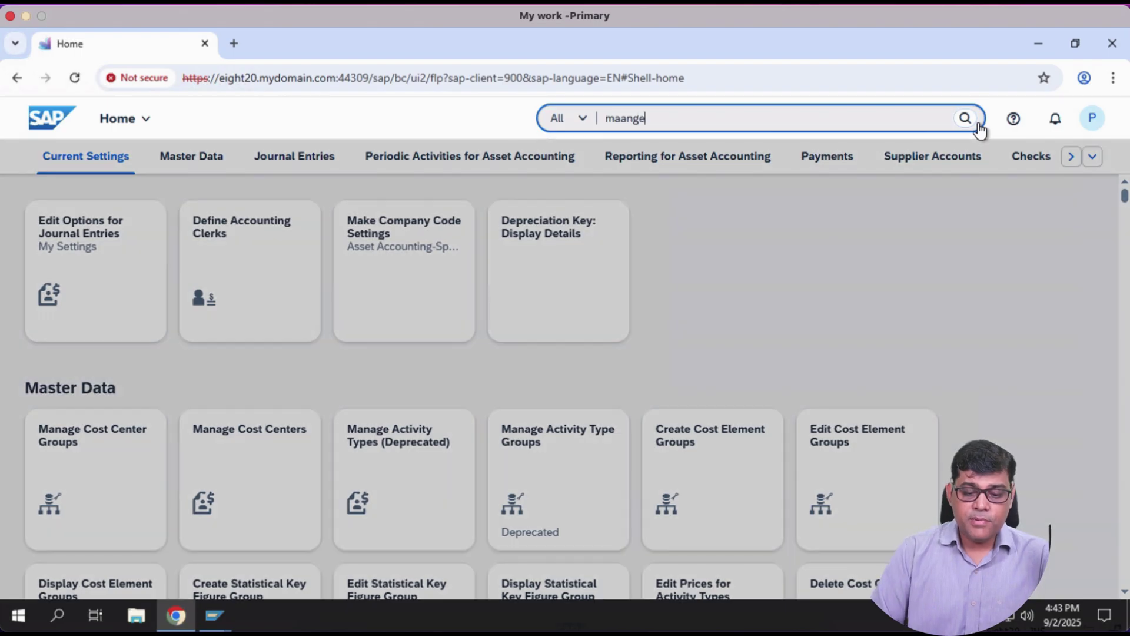
{"action": "key", "text": "BackSpace"}
{"action": "key", "text": "BackSpace"}
{"action": "key", "text": "BackSpace"}
{"action": "key", "text": "BackSpace"}
{"action": "key", "text": "BackSpace"}
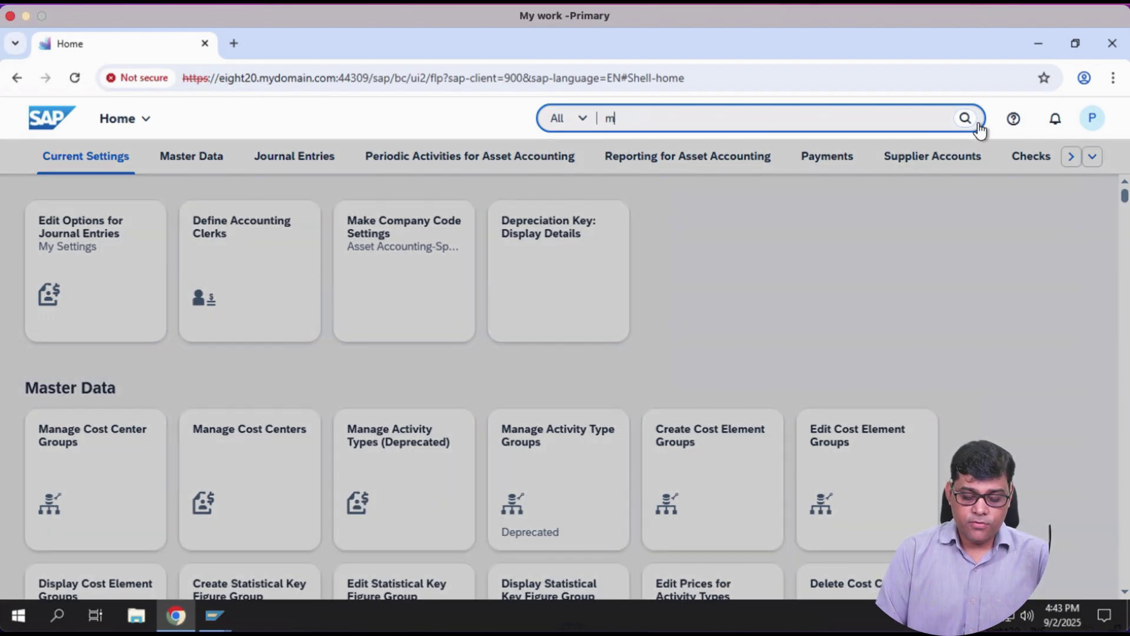
{"action": "type", "text": "anage cost"}
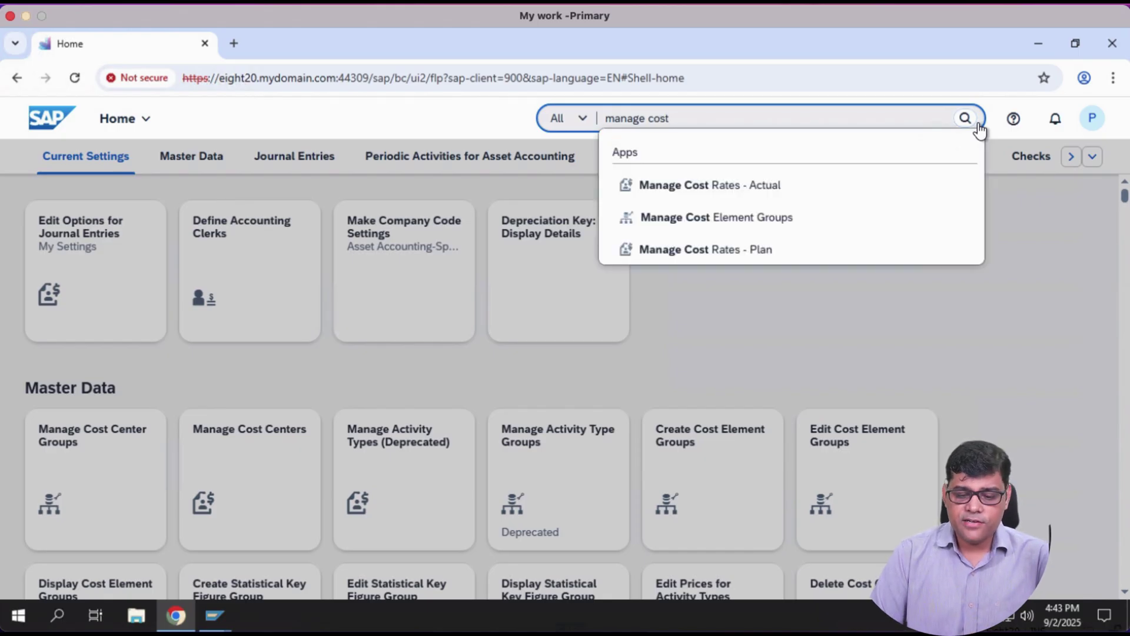
{"action": "type", "text": " center"}
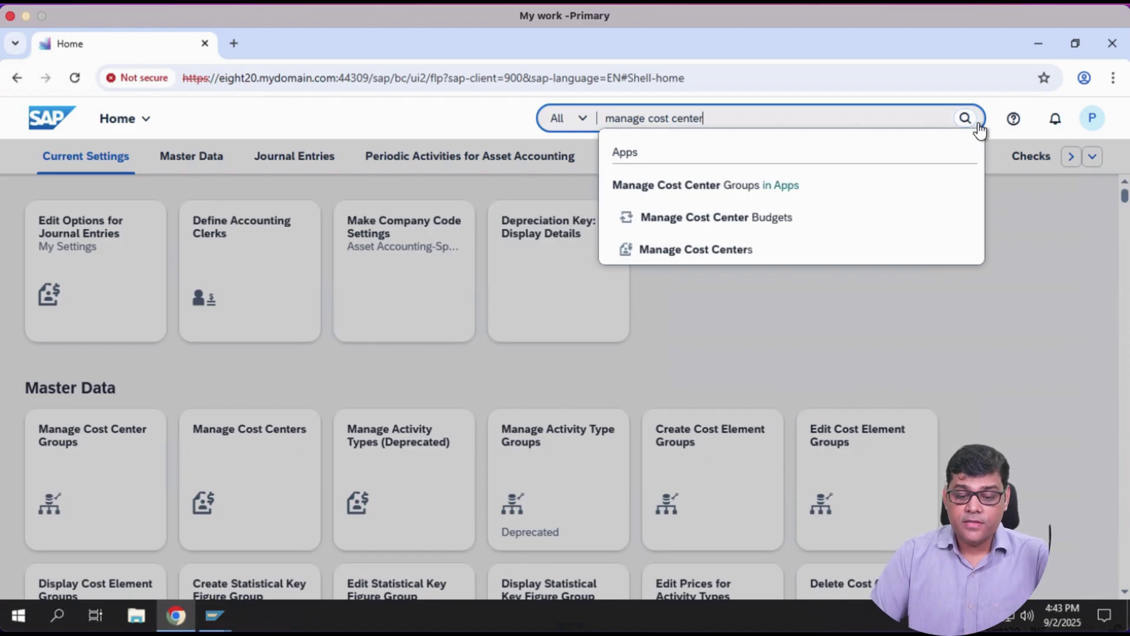
Open the Manage Cost Centers app, list the cost centers of controlling area A100 and start a new cost center.
{"action": "left_click", "coordinate": [725, 262]}
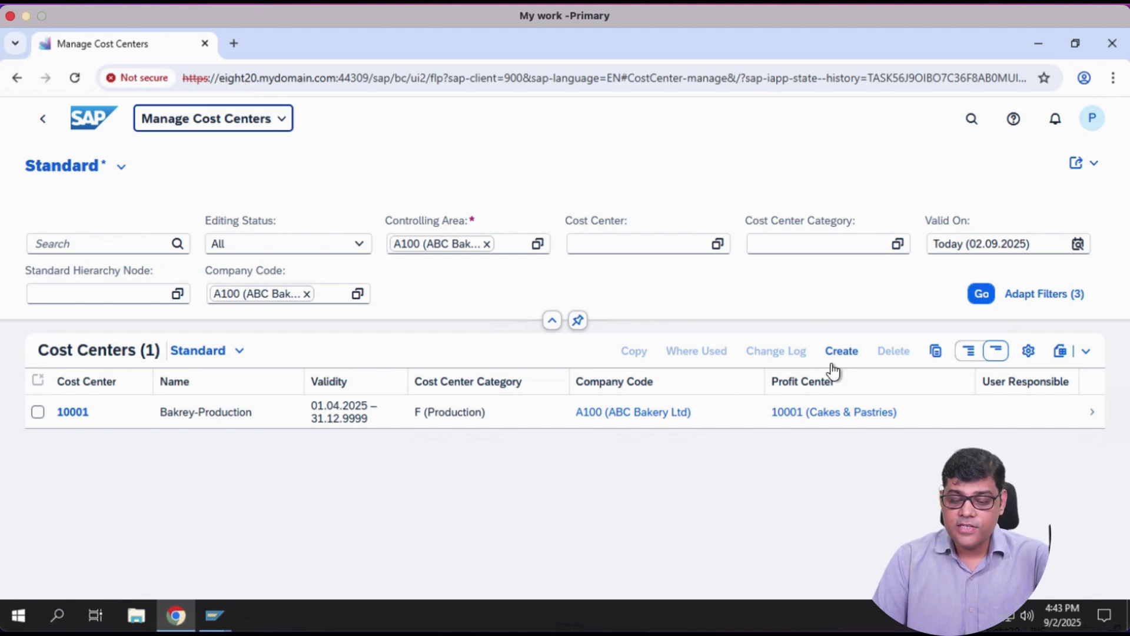
{"action": "left_click", "coordinate": [849, 352]}
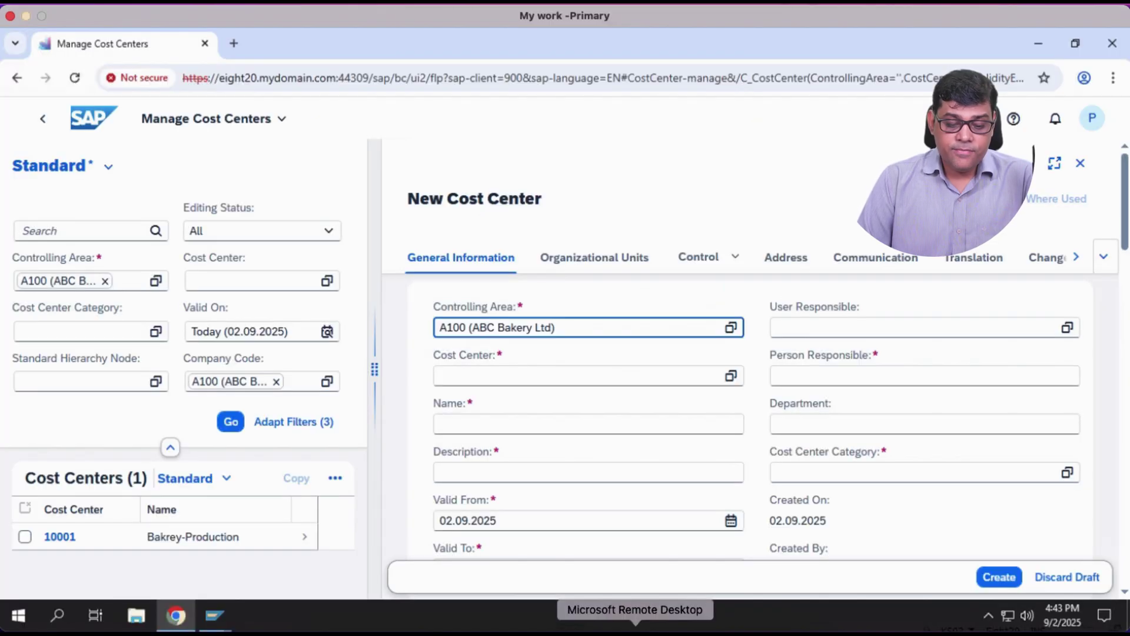
{"action": "left_click", "coordinate": [635, 630]}
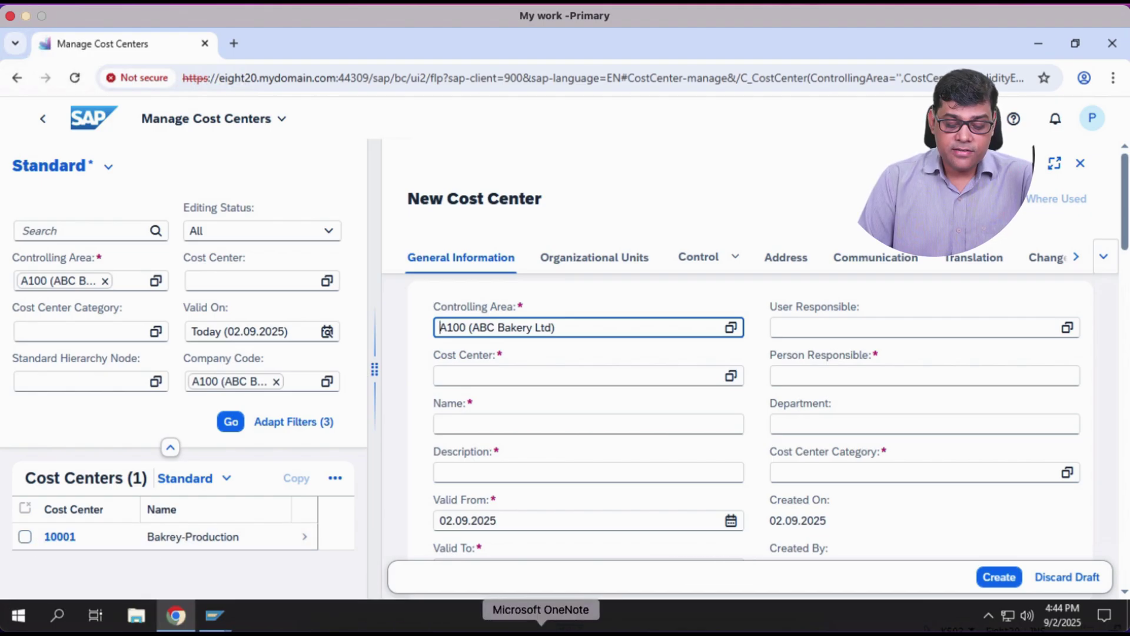
Switch to OneNote and change the Production cost center group number in the hierarchy diagram to 1000.
{"action": "left_click", "coordinate": [543, 629]}
{"action": "key", "text": "BackSpace"}
{"action": "key", "text": "BackSpace"}
{"action": "key", "text": "BackSpace"}
{"action": "key", "text": "BackSpace"}
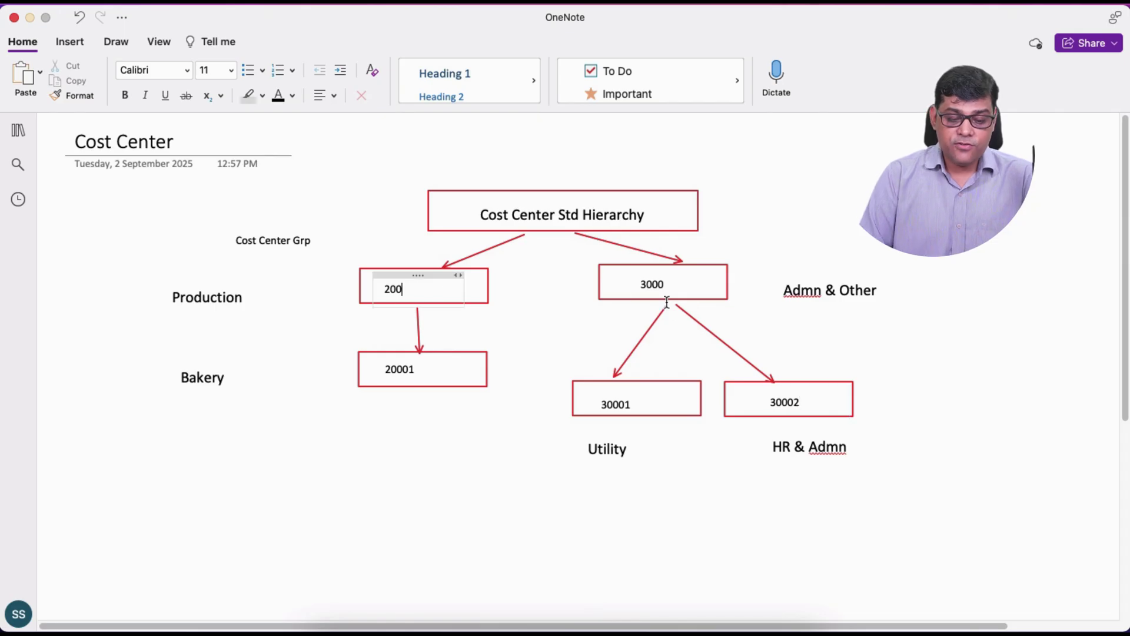
{"action": "type", "text": "1000"}
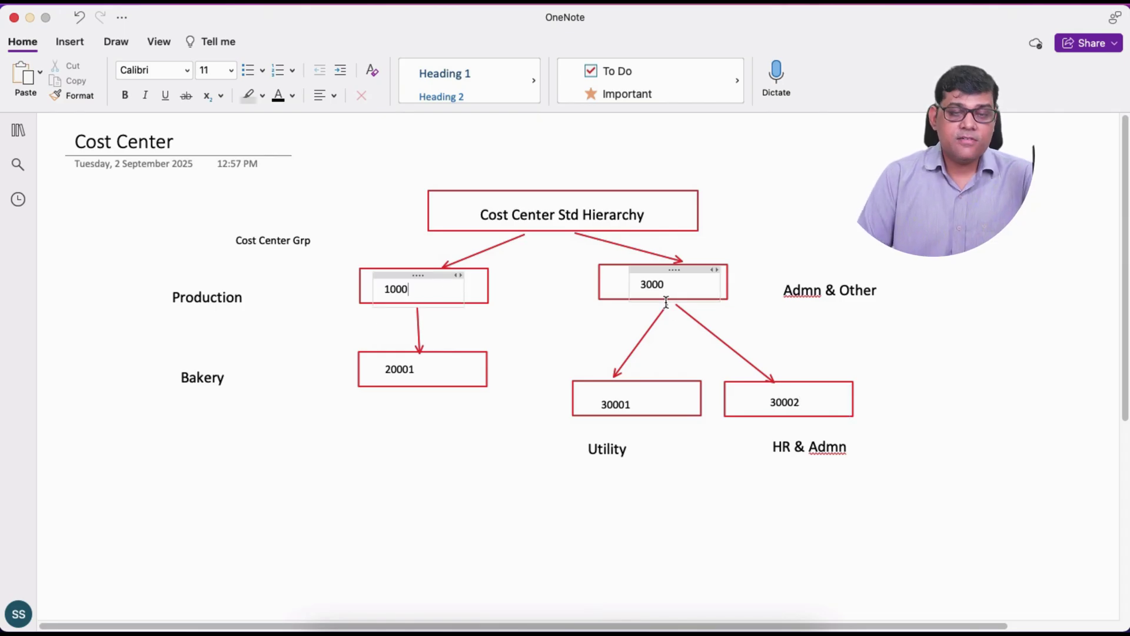
{"action": "left_click", "coordinate": [429, 371]}
{"action": "key", "text": "BackSpace"}
{"action": "key", "text": "BackSpace"}
{"action": "key", "text": "BackSpace"}
{"action": "key", "text": "BackSpace"}
{"action": "key", "text": "BackSpace"}
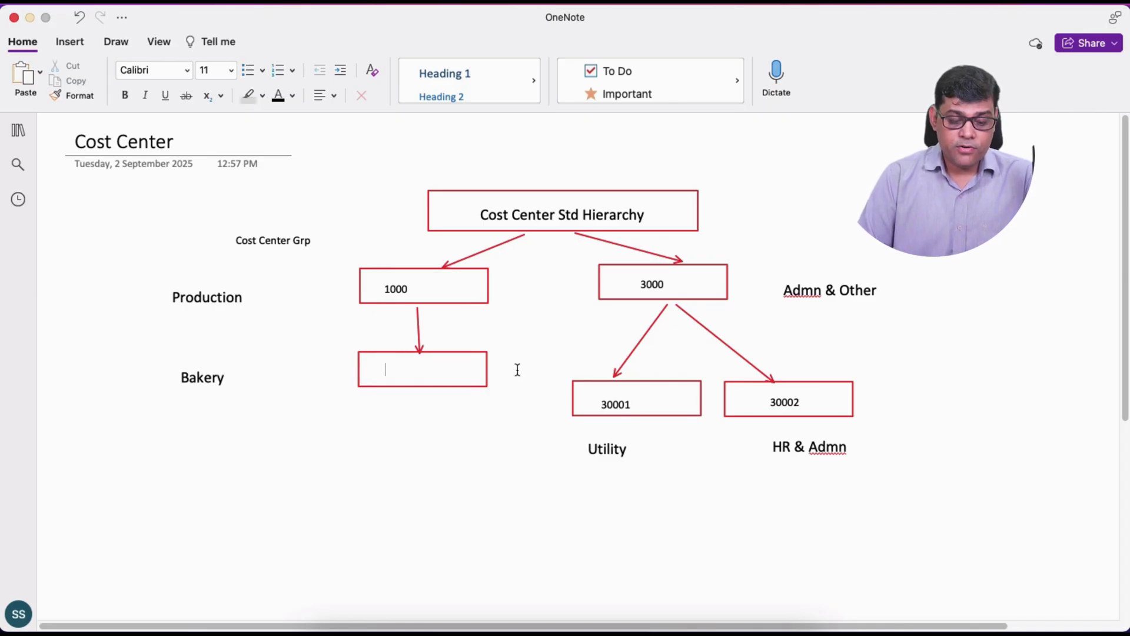
{"action": "key", "text": "super+z"}
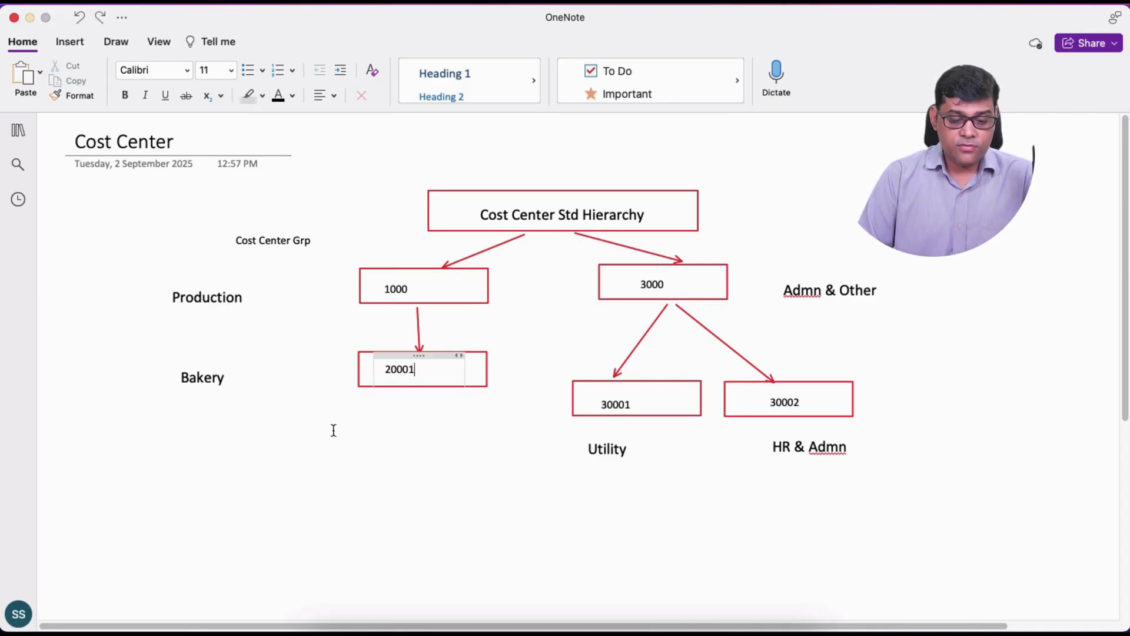
Clear the Production cost center group number in the hierarchy diagram.
{"action": "left_click", "coordinate": [427, 296]}
{"action": "key", "text": "BackSpace"}
{"action": "key", "text": "BackSpace"}
{"action": "key", "text": "BackSpace"}
{"action": "key", "text": "BackSpace"}
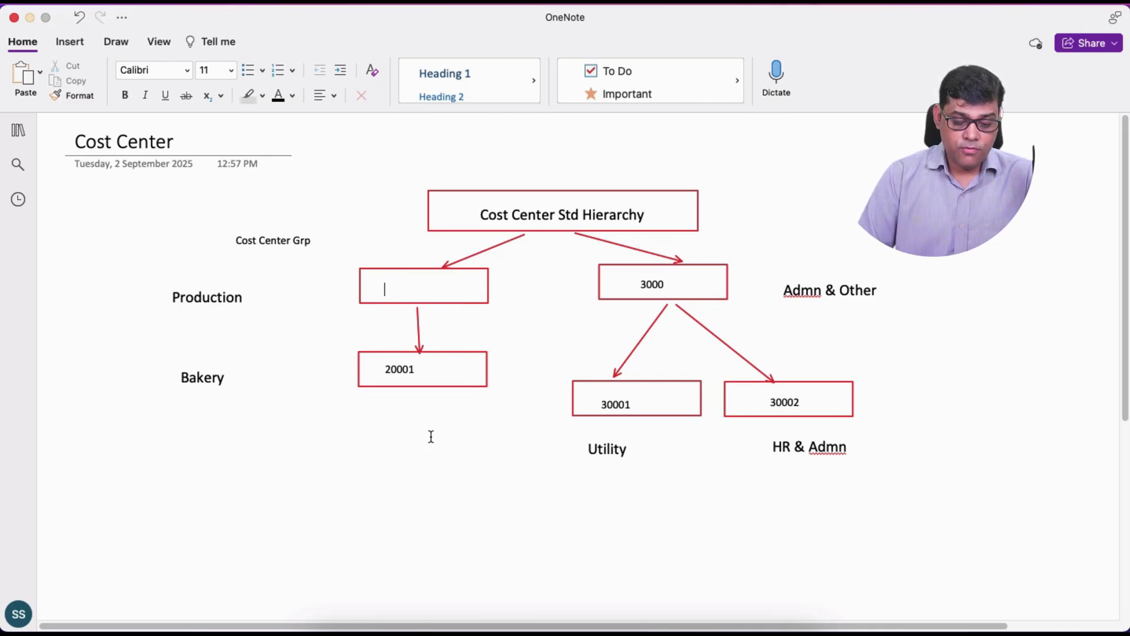
Change the Bakery cost center number in the hierarchy diagram to 10001.
{"action": "left_click", "coordinate": [421, 371]}
{"action": "key", "text": "BackSpace"}
{"action": "key", "text": "BackSpace"}
{"action": "key", "text": "BackSpace"}
{"action": "type", "text": "10001"}
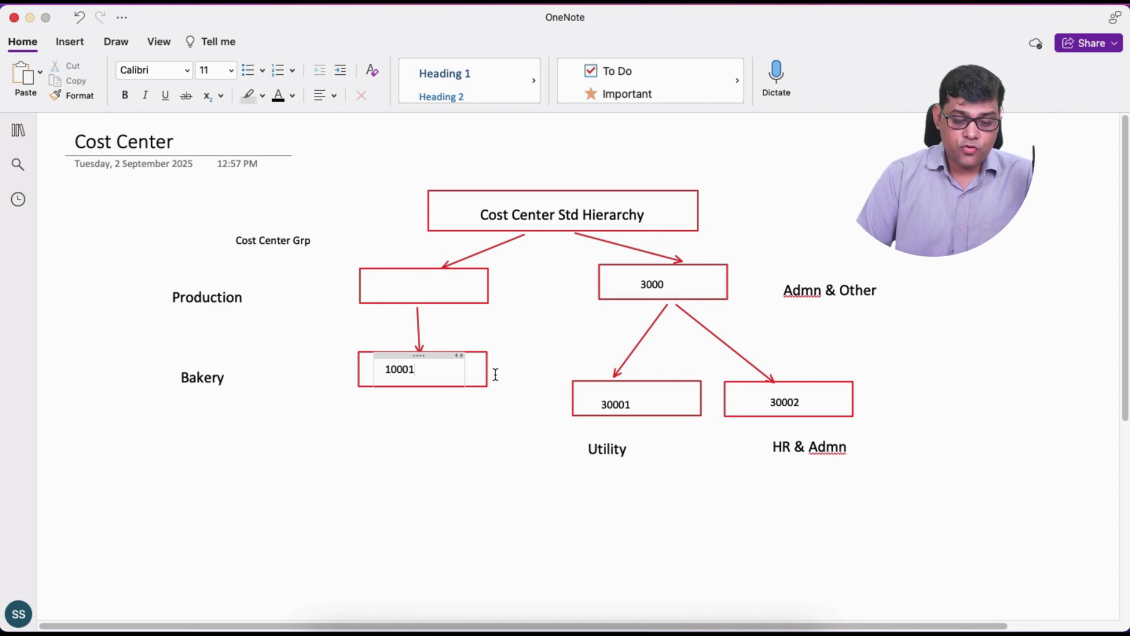
{"action": "left_click", "coordinate": [393, 289]}
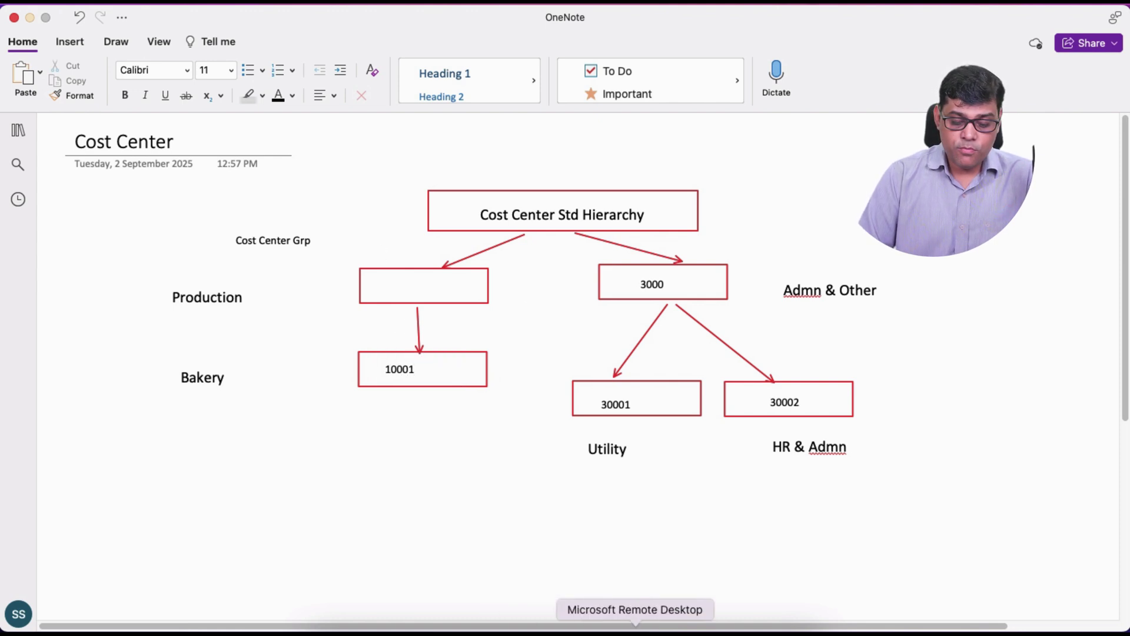
Switch to SAP GUI on the remote desktop and check the hierarchy area assigned to cost center 10001.
{"action": "left_click", "coordinate": [659, 625]}
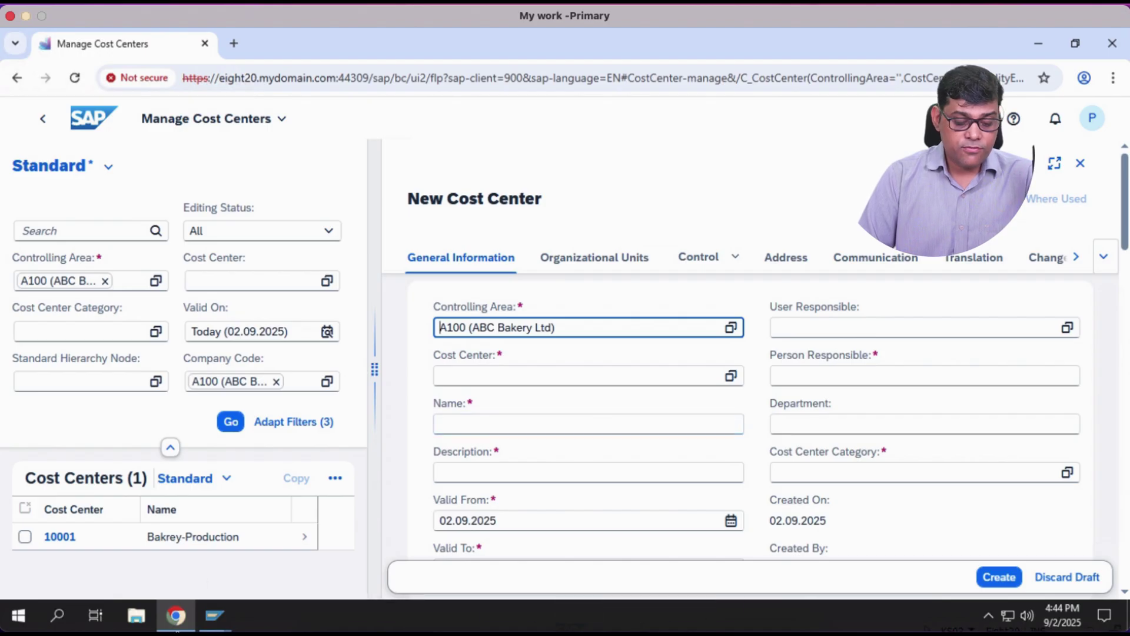
{"action": "left_click", "coordinate": [215, 615]}
{"action": "left_click", "coordinate": [288, 542]}
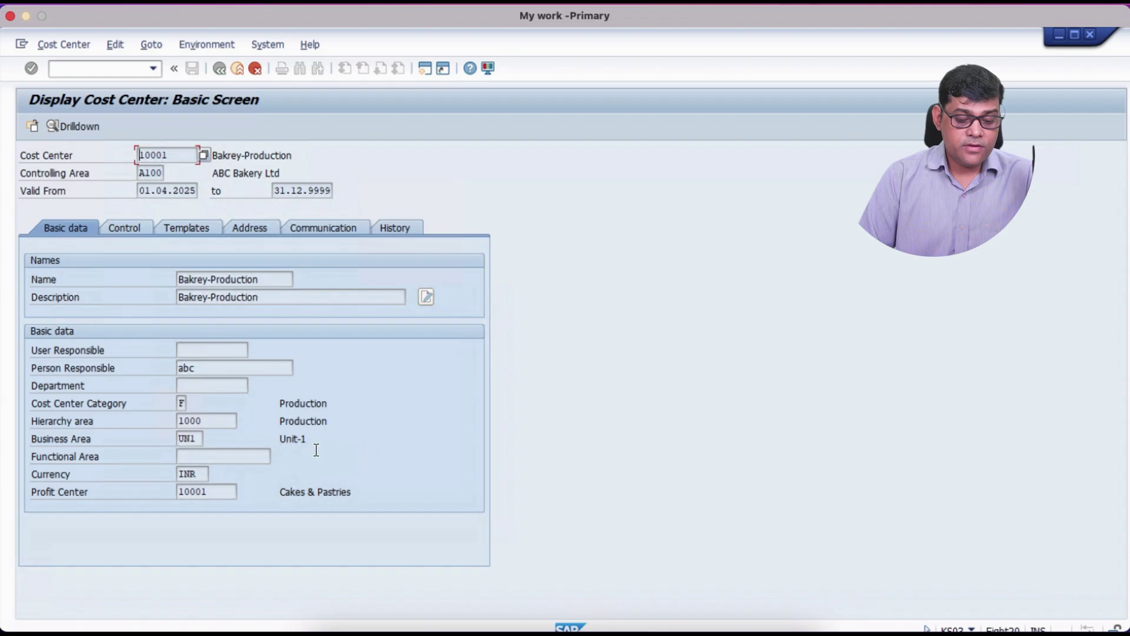
{"action": "left_click", "coordinate": [220, 422]}
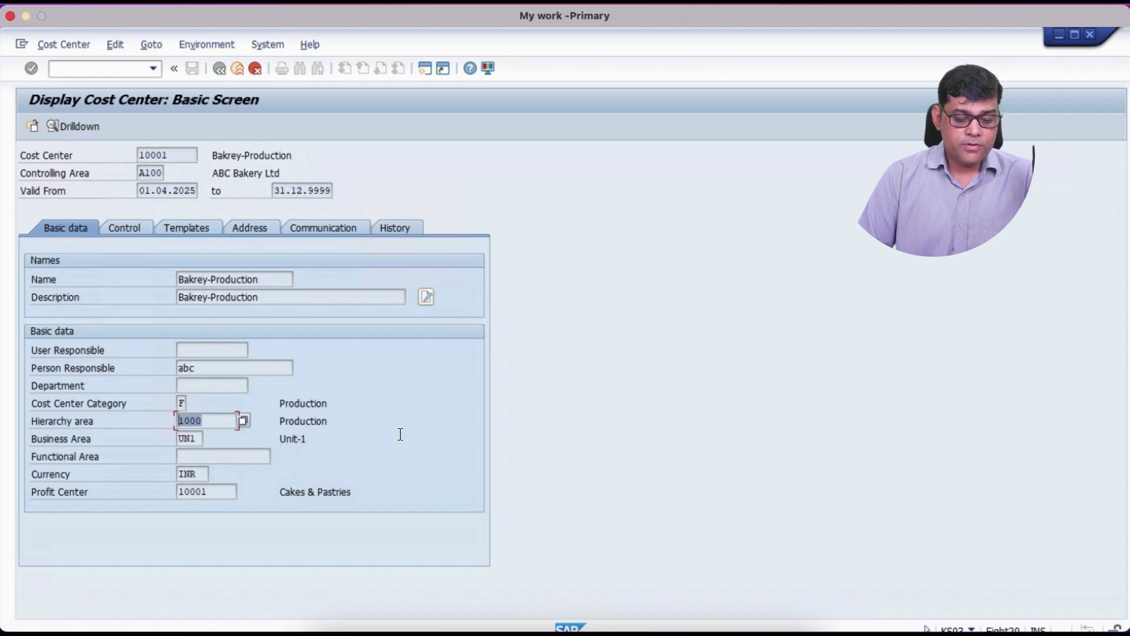
Switch to OneNote and number the Production group 1000, the Admn & Other group 2000, Utility 20001 and HR & Admn 20002.
{"action": "left_click", "coordinate": [537, 625]}
{"action": "type", "text": "1000"}
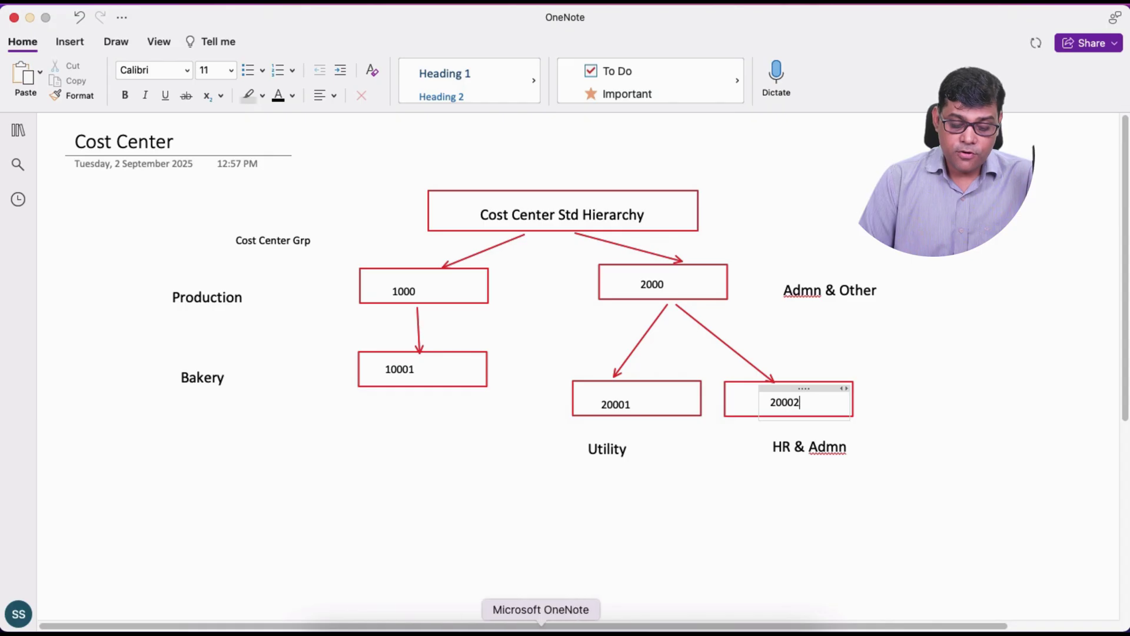
Check the Utility cost center number in the OneNote diagram and return to the new cost center form in Fiori.
{"action": "left_click", "coordinate": [636, 625]}
{"action": "left_click", "coordinate": [186, 612]}
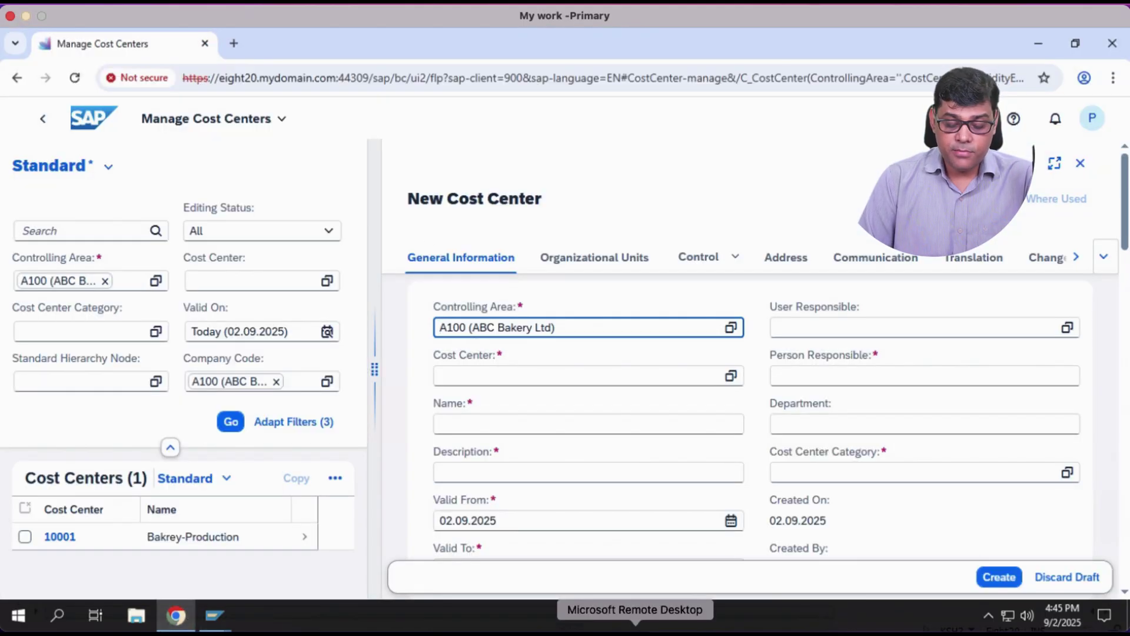
{"action": "left_click", "coordinate": [541, 627]}
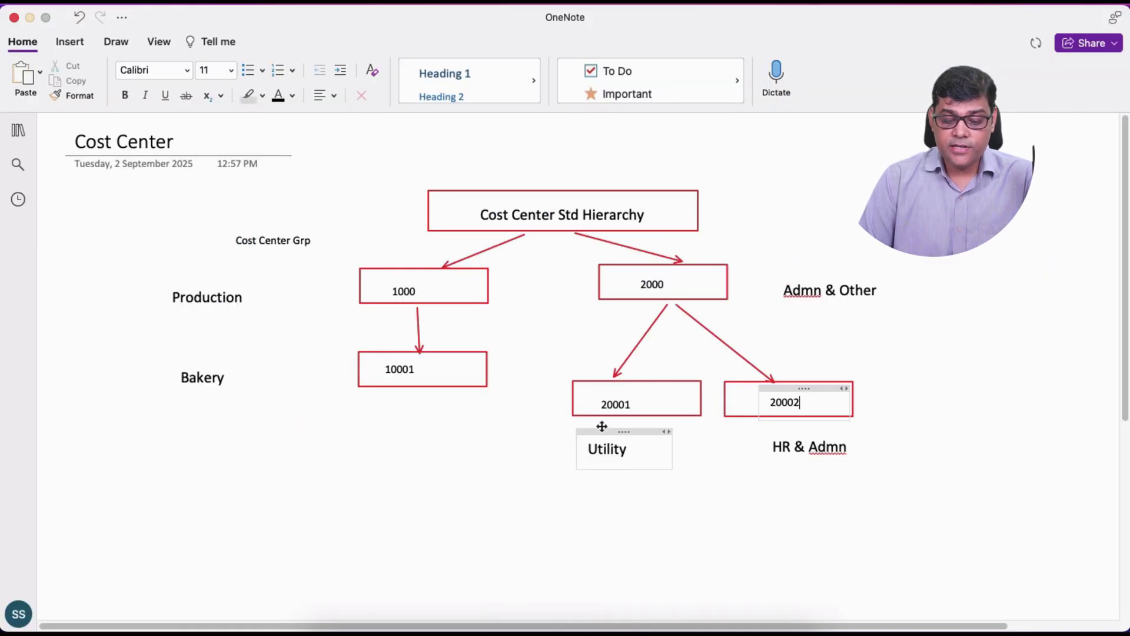
{"action": "left_click", "coordinate": [715, 628]}
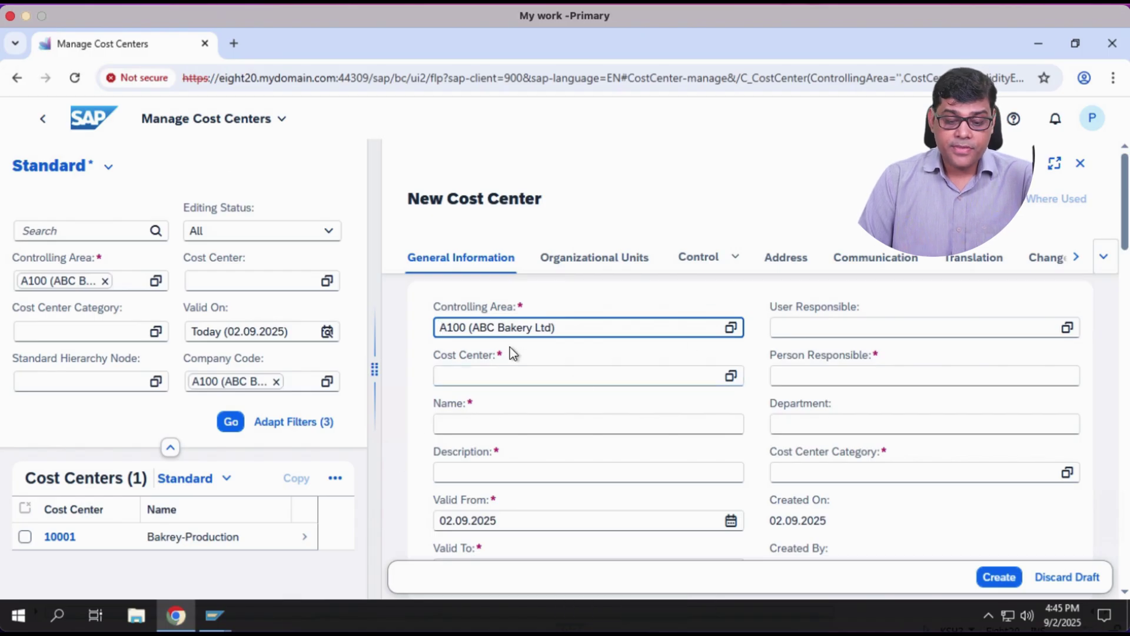
Enter 20001 as the cost center number in the new cost center's general information.
{"action": "left_click", "coordinate": [905, 258]}
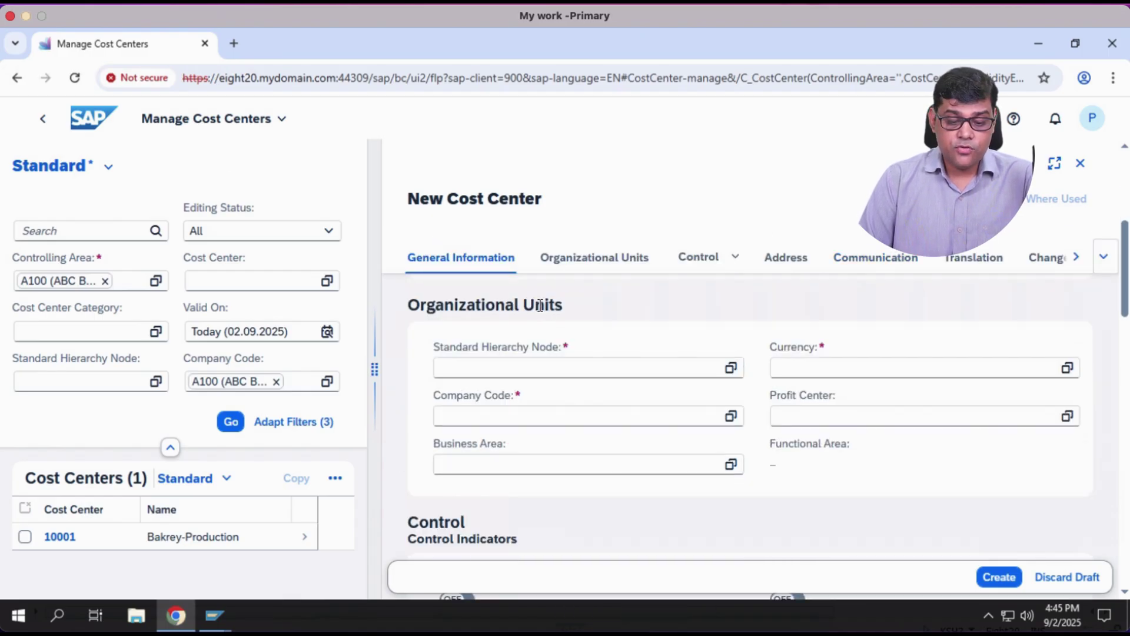
{"action": "scroll", "coordinate": [514, 354], "scroll_direction": "up", "scroll_amount": 10}
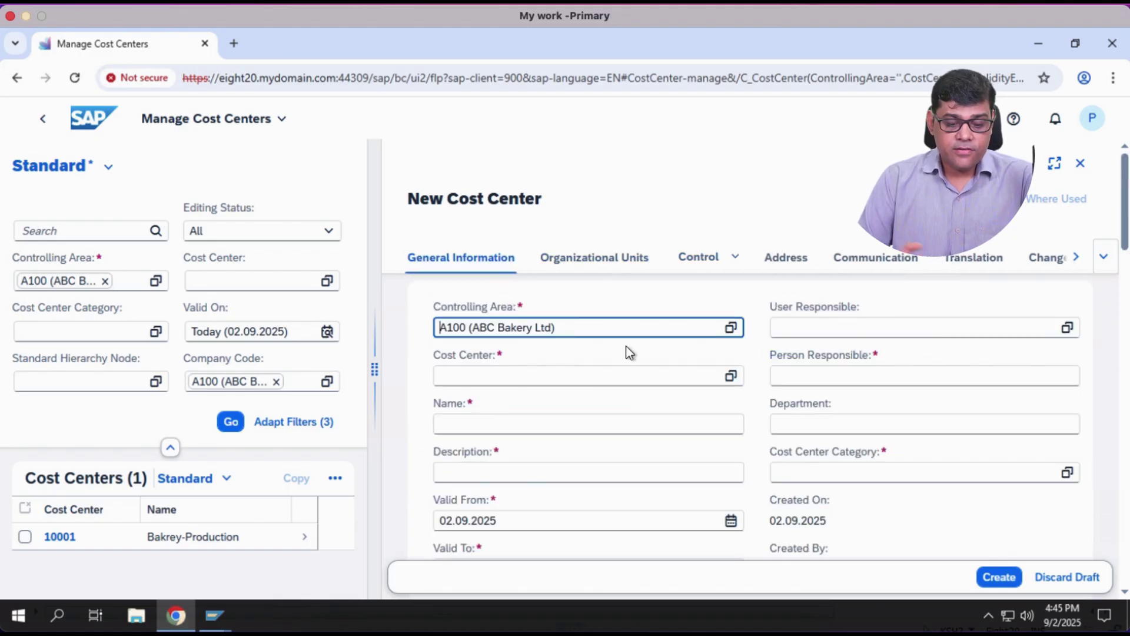
{"action": "left_click", "coordinate": [567, 377]}
{"action": "type", "text": "20001"}
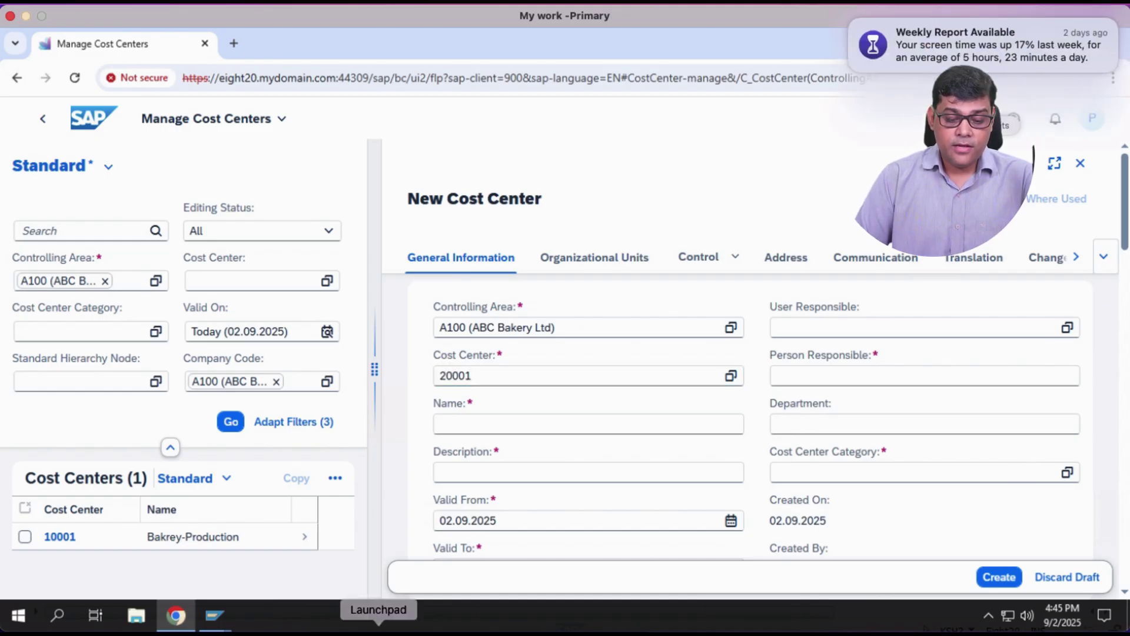
{"action": "key", "text": "ctrl+a"}
{"action": "left_click", "coordinate": [567, 351]}
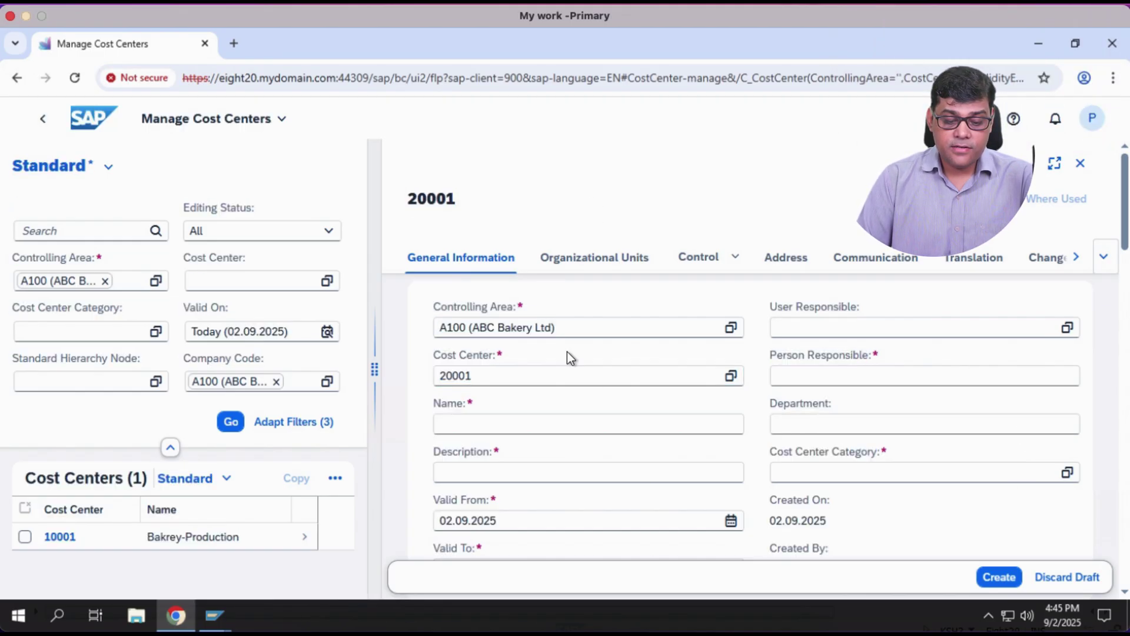
Set both the name and the description of cost center 20001 to "Utility Dept".
{"action": "left_click", "coordinate": [615, 430]}
{"action": "type", "text": "U"}
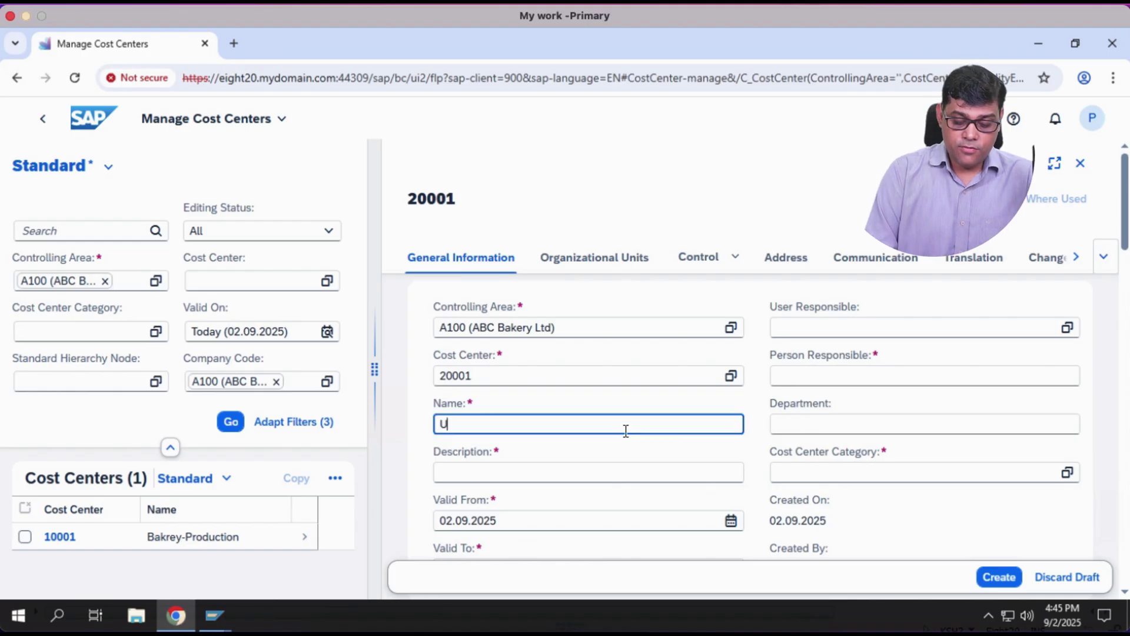
{"action": "type", "text": "tility Dept"}
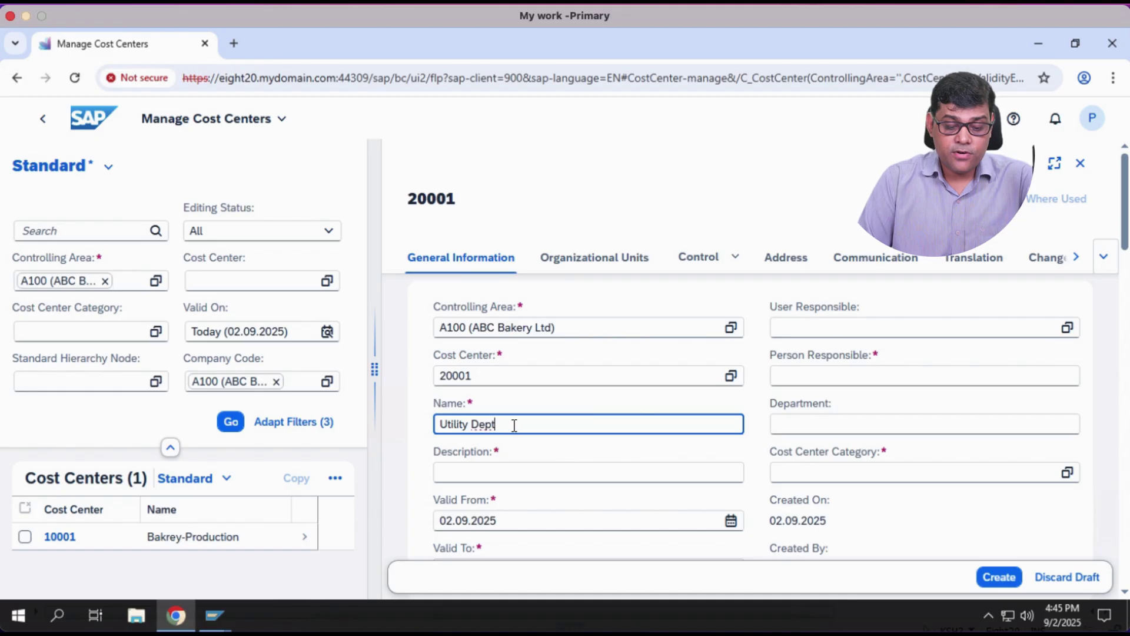
{"action": "left_click_drag", "start_coordinate": [515, 425], "coordinate": [7, 399]}
{"action": "key", "text": "ctrl+c"}
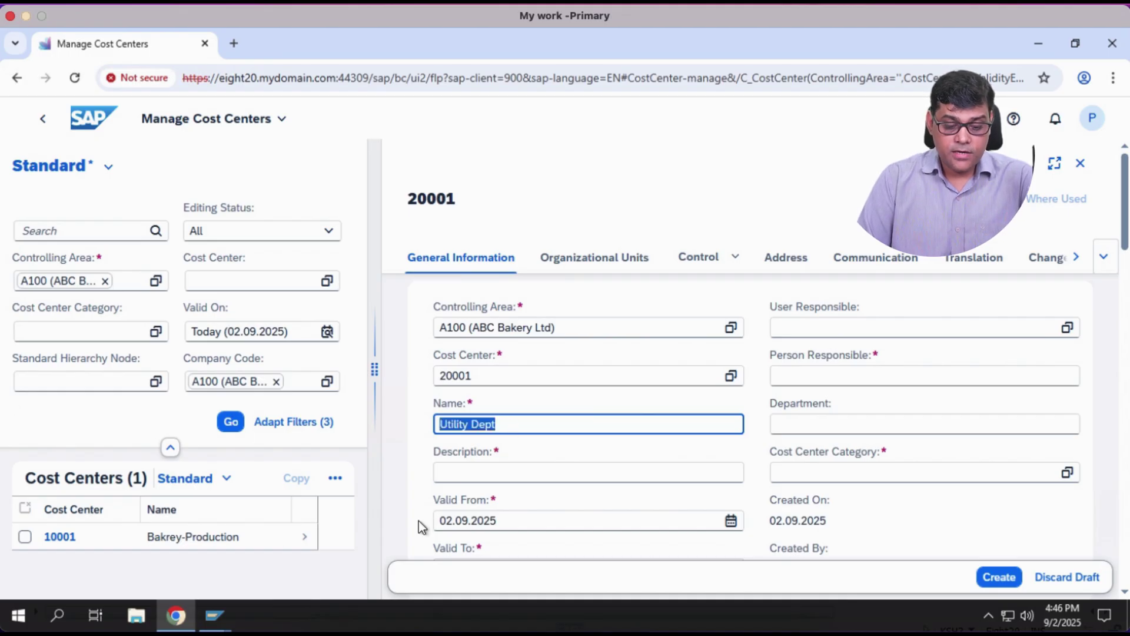
{"action": "left_click", "coordinate": [457, 474]}
{"action": "key", "text": "ctrl+v"}
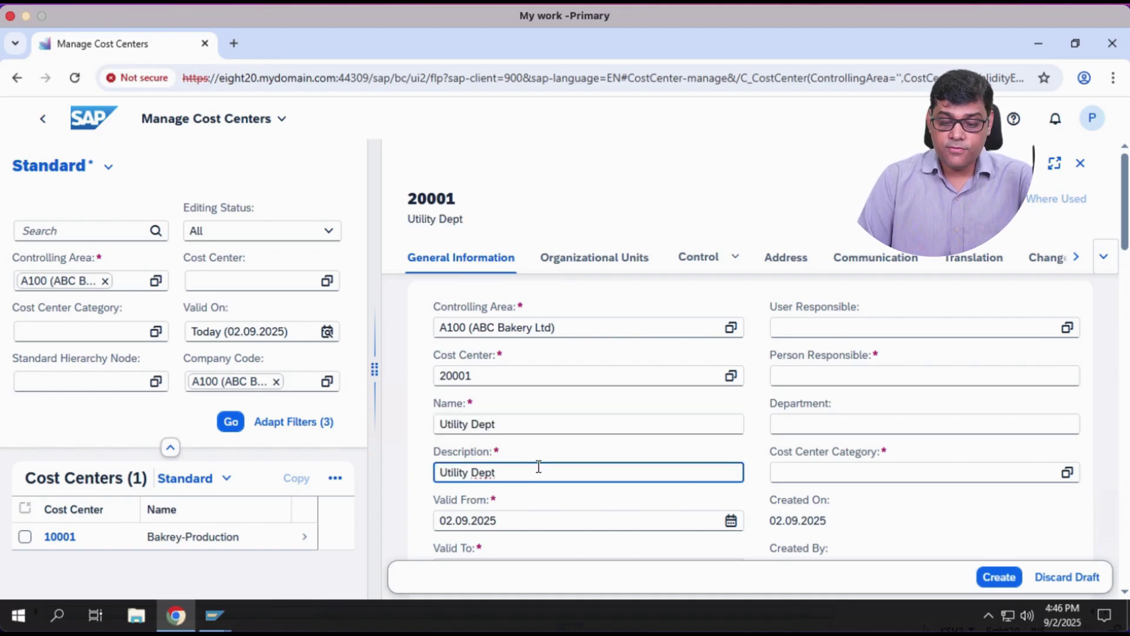
Enter xyz as the person responsible and assign cost center category H (Service cost center).
{"action": "left_click", "coordinate": [830, 326]}
{"action": "type", "text": "x"}
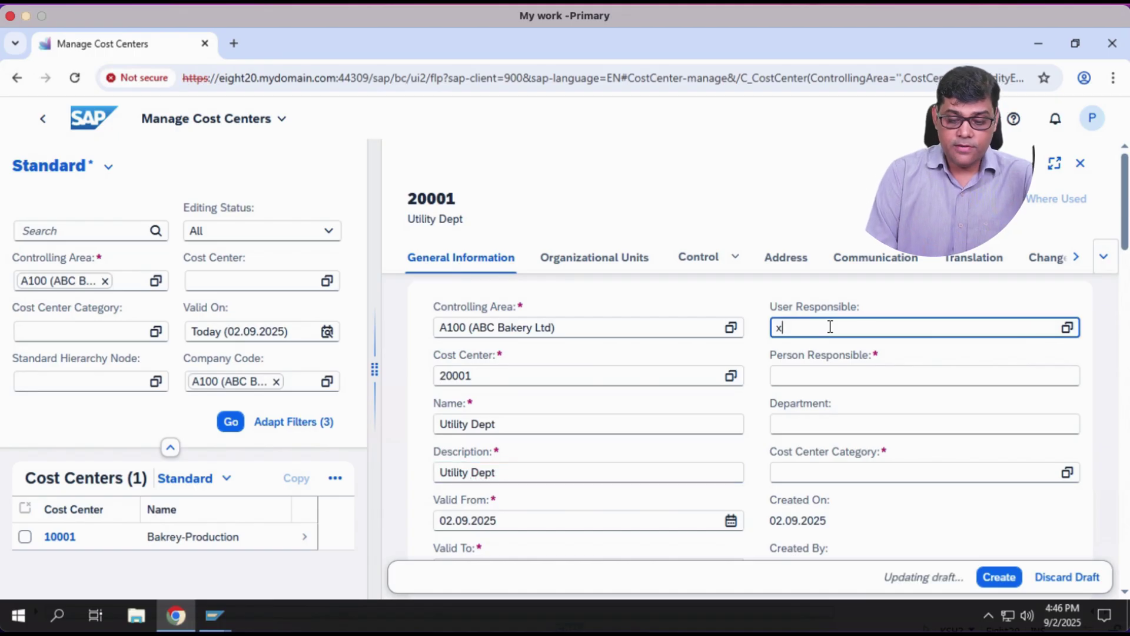
{"action": "type", "text": "yz"}
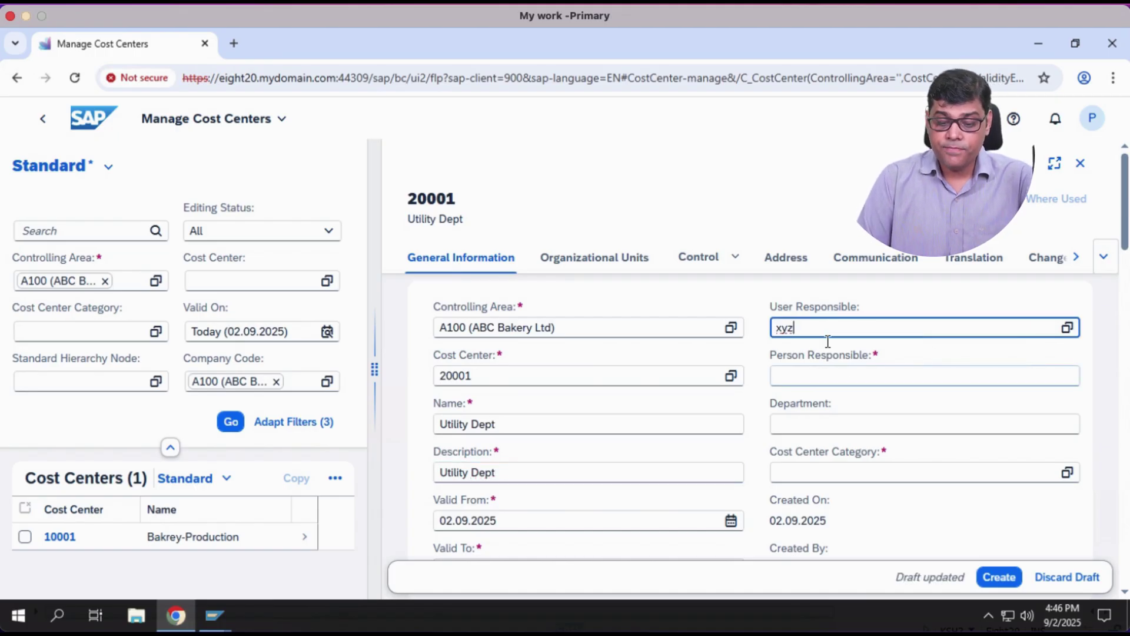
{"action": "key", "text": "ctrl+a"}
{"action": "key", "text": "ctrl+x"}
{"action": "left_click", "coordinate": [809, 374]}
{"action": "key", "text": "ctrl+v"}
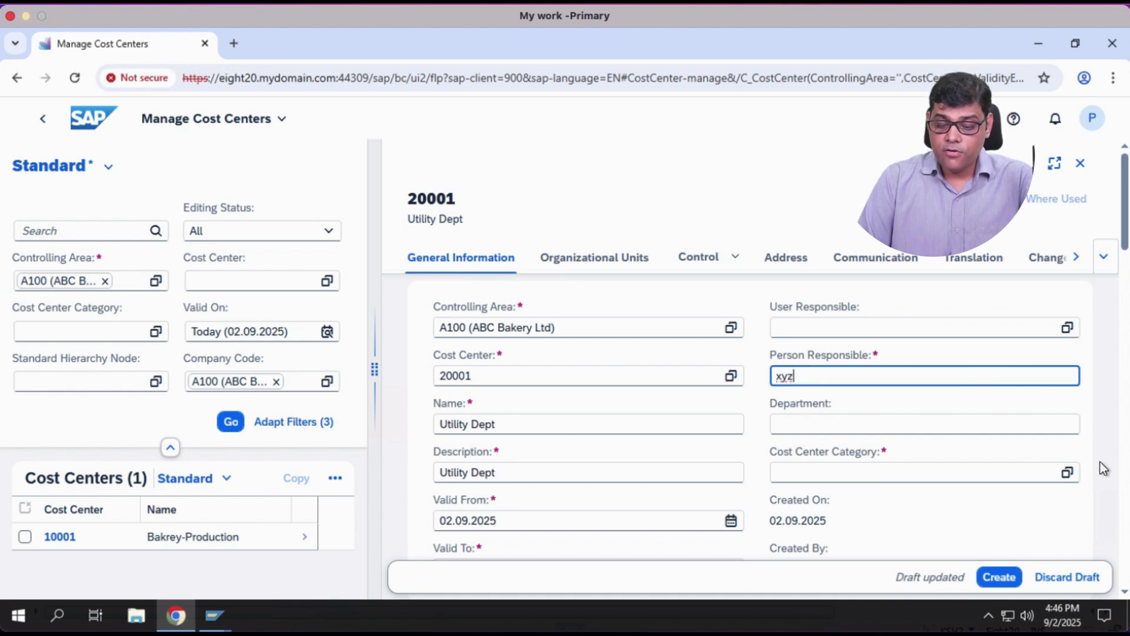
{"action": "left_click", "coordinate": [1073, 474]}
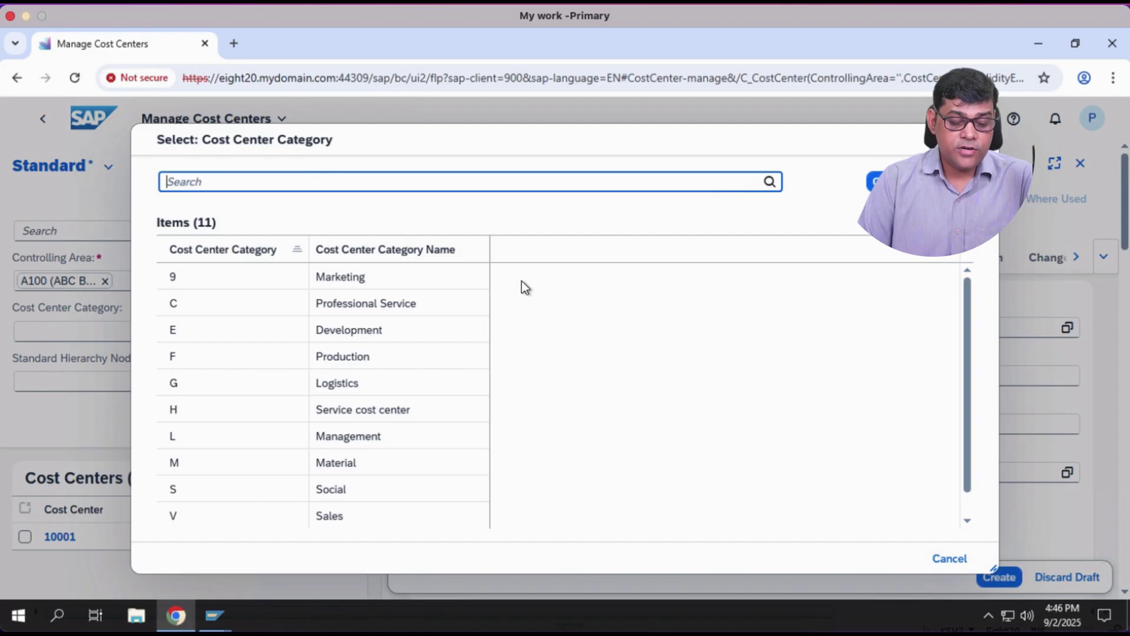
{"action": "left_click", "coordinate": [361, 429]}
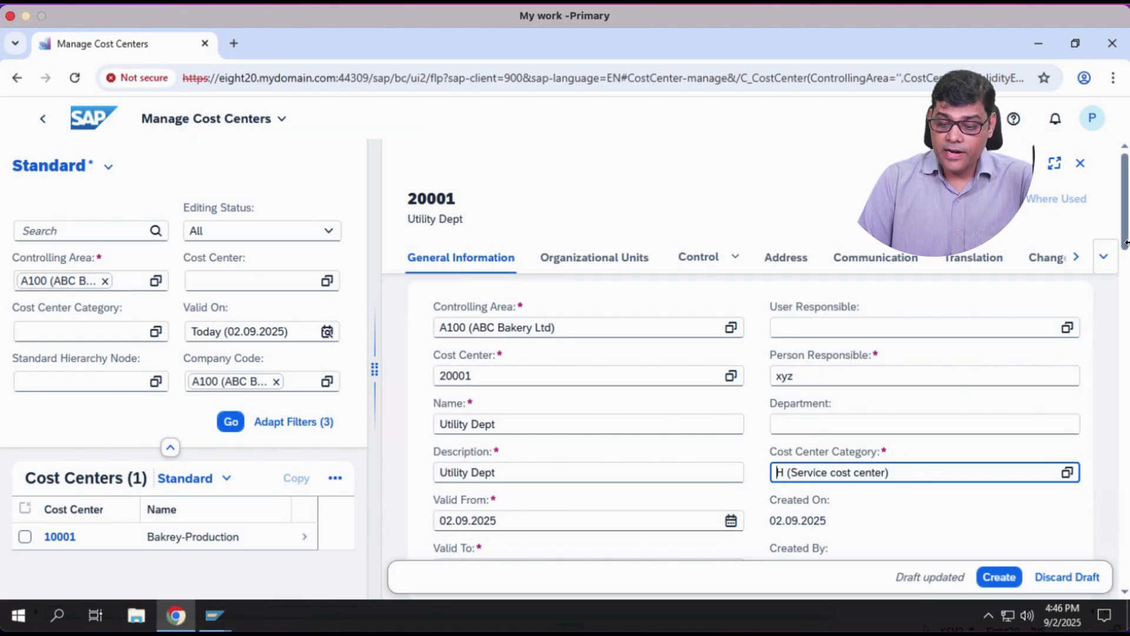
Set the Valid From date of cost center 20001 to 01.04.2025.
{"action": "scroll", "coordinate": [619, 321], "scroll_direction": "down", "scroll_amount": 3}
{"action": "left_click", "coordinate": [527, 348]}
{"action": "key", "text": "BackSpace"}
{"action": "key", "text": "BackSpace"}
{"action": "key", "text": "BackSpace"}
{"action": "key", "text": "BackSpace"}
{"action": "key", "text": "BackSpace"}
{"action": "key", "text": "BackSpace"}
{"action": "key", "text": "BackSpace"}
{"action": "key", "text": "BackSpace"}
{"action": "key", "text": "BackSpace"}
{"action": "key", "text": "BackSpace"}
{"action": "type", "text": "01042025"}
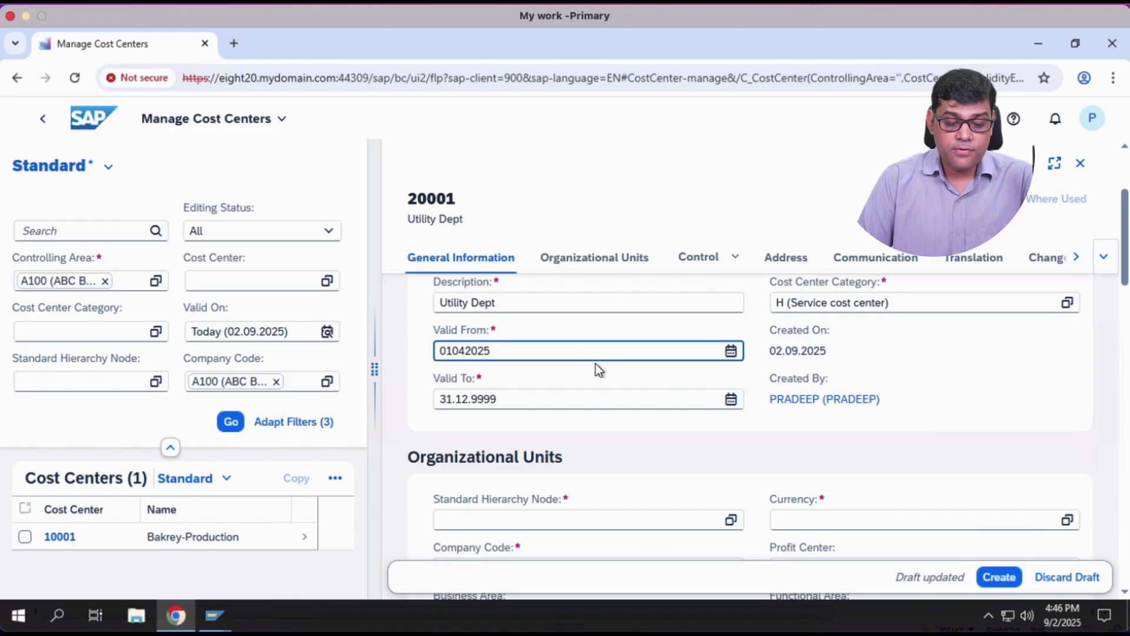
{"action": "key", "text": "Tab"}
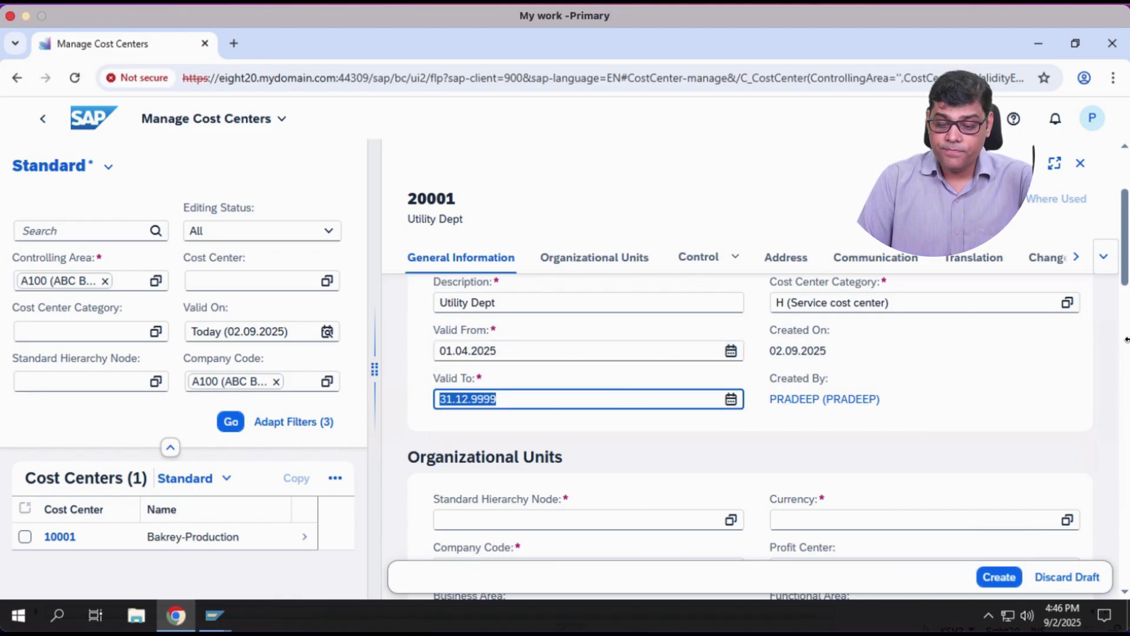
Assign cost center 20001 to standard hierarchy node 2000 (HR & Admn) and company code A100 with currency INR.
{"action": "scroll", "coordinate": [483, 430], "scroll_direction": "down", "scroll_amount": 2}
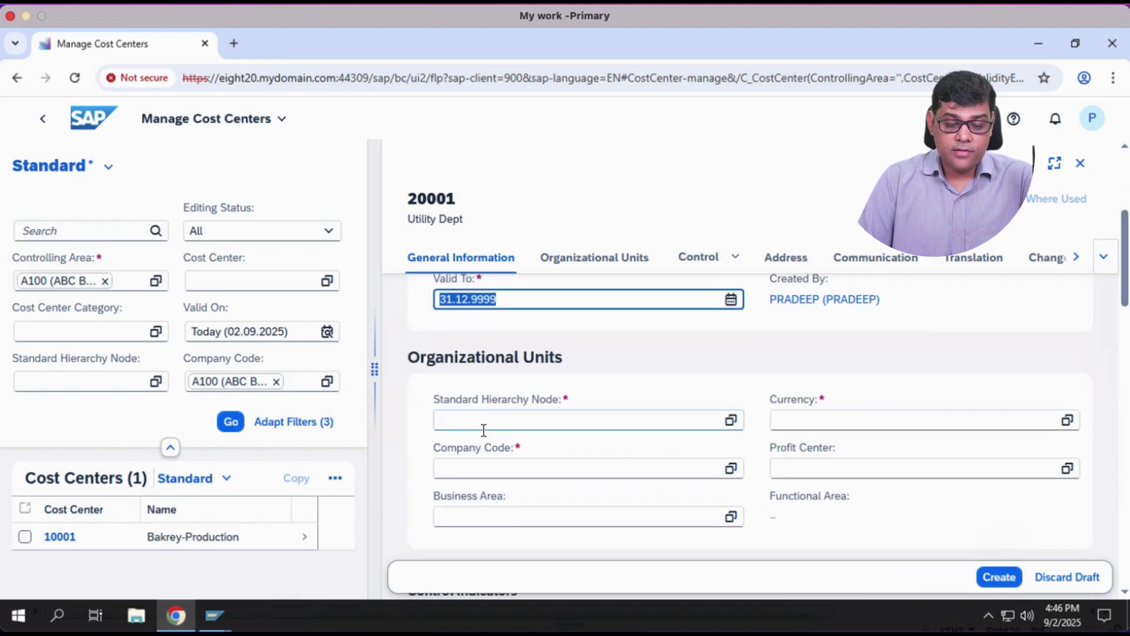
{"action": "left_click", "coordinate": [731, 420]}
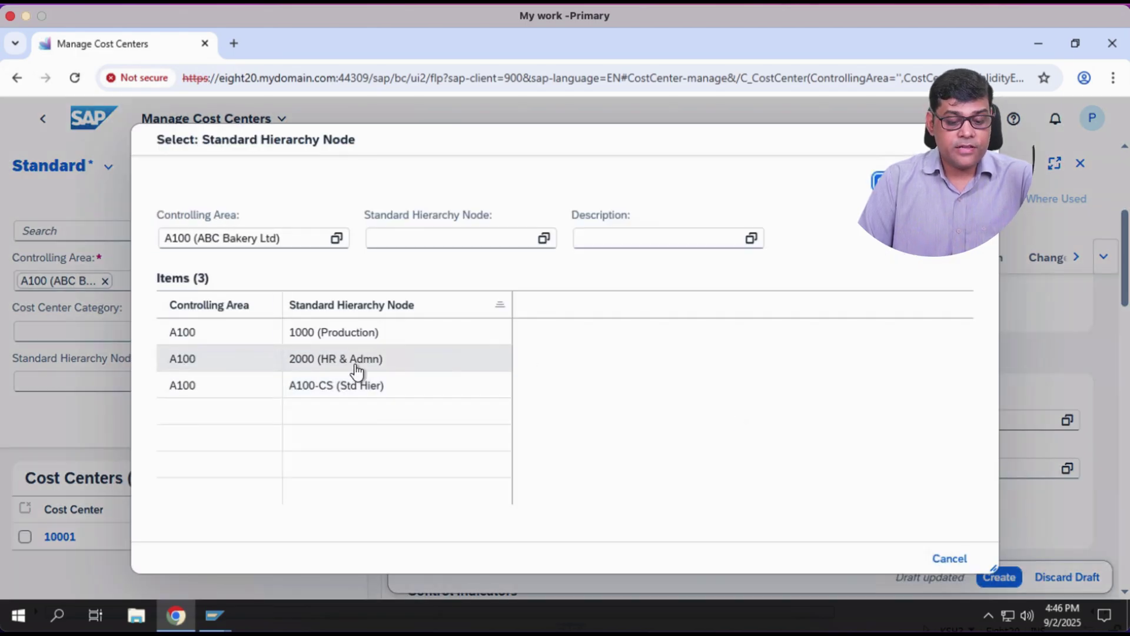
{"action": "left_click", "coordinate": [357, 370]}
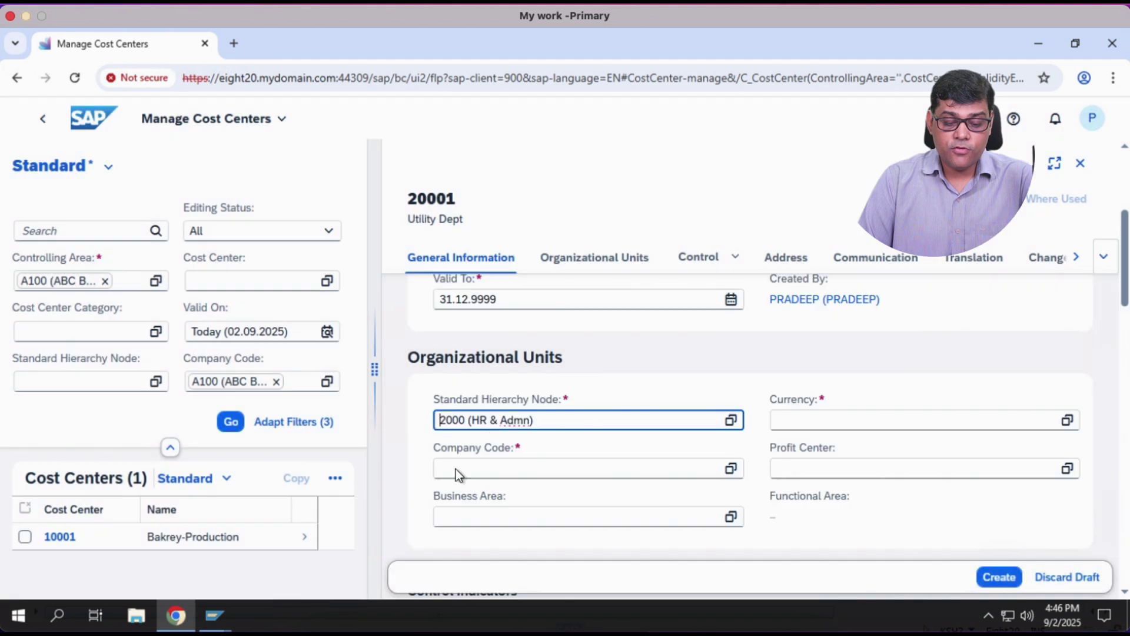
{"action": "left_click", "coordinate": [568, 469]}
{"action": "type", "text": "a100"}
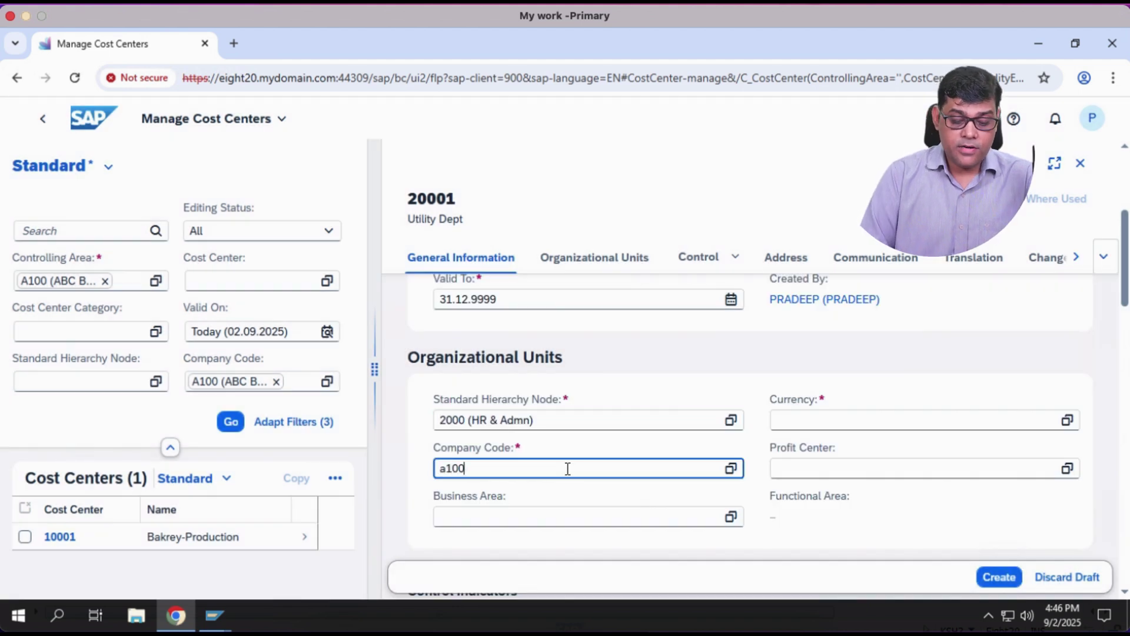
{"action": "left_click", "coordinate": [423, 534]}
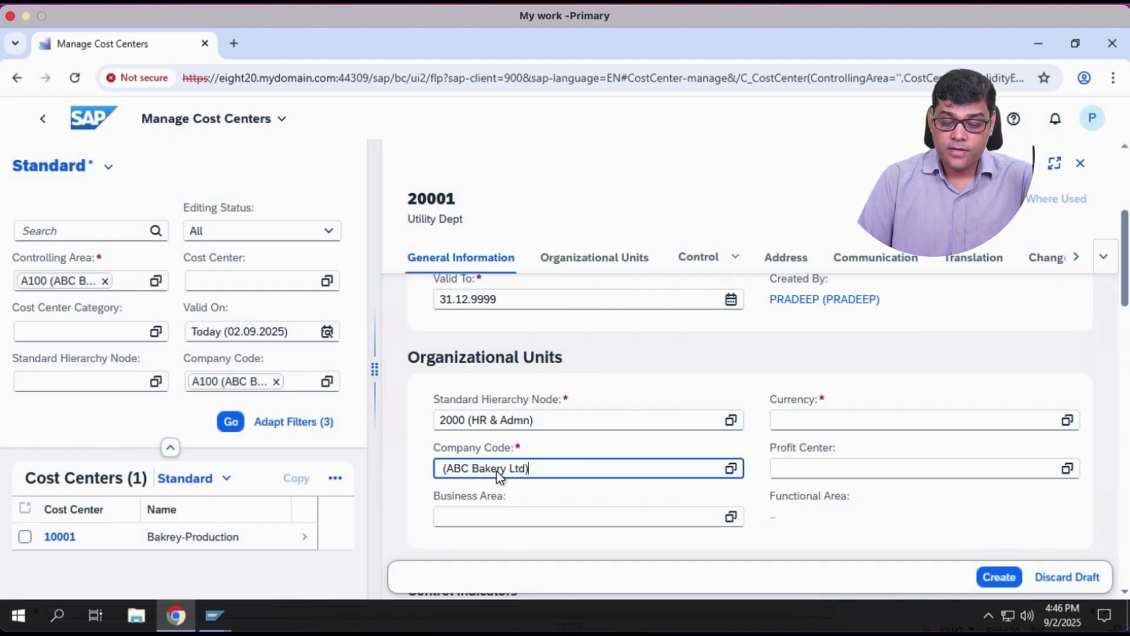
{"action": "left_click", "coordinate": [924, 417]}
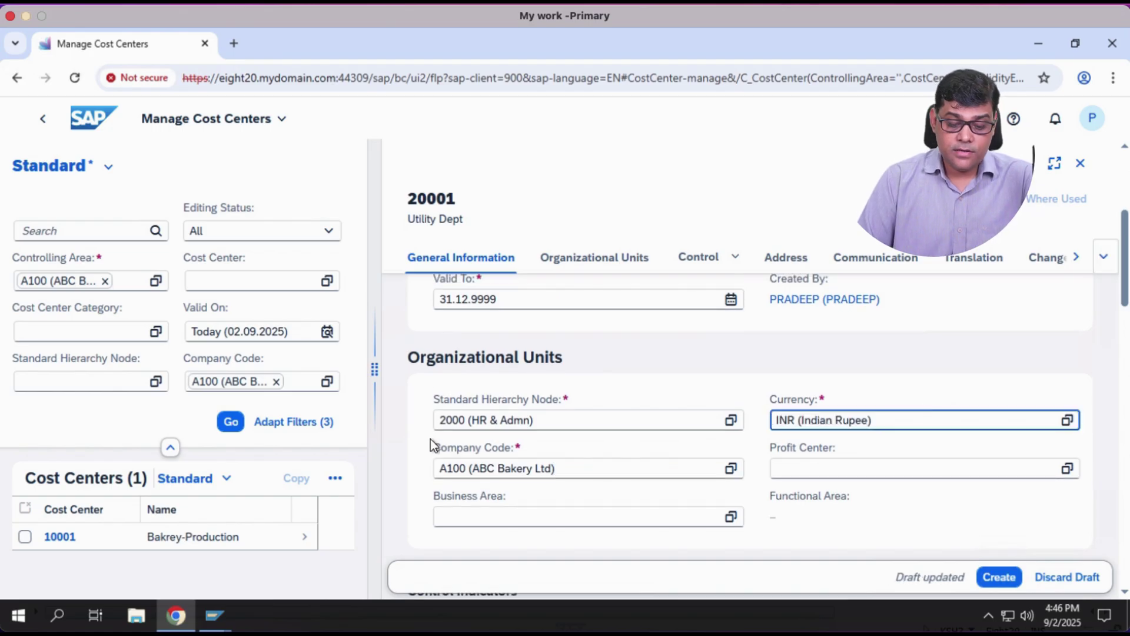
{"action": "scroll", "coordinate": [1001, 330], "scroll_direction": "down", "scroll_amount": 1}
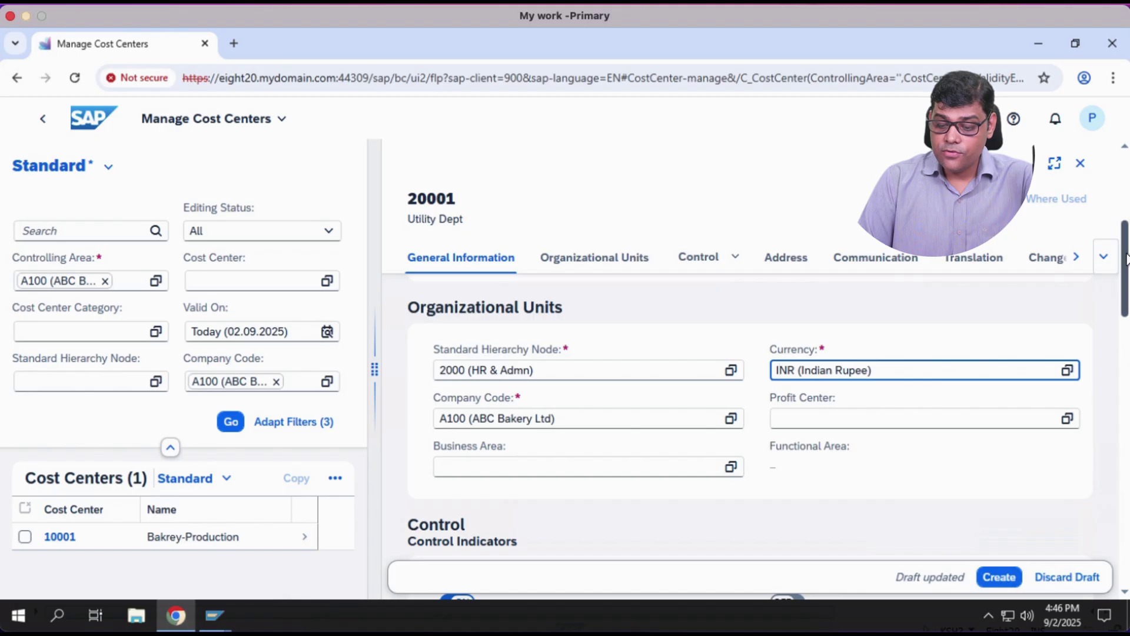
{"action": "scroll", "coordinate": [1127, 259], "scroll_direction": "down", "scroll_amount": 1}
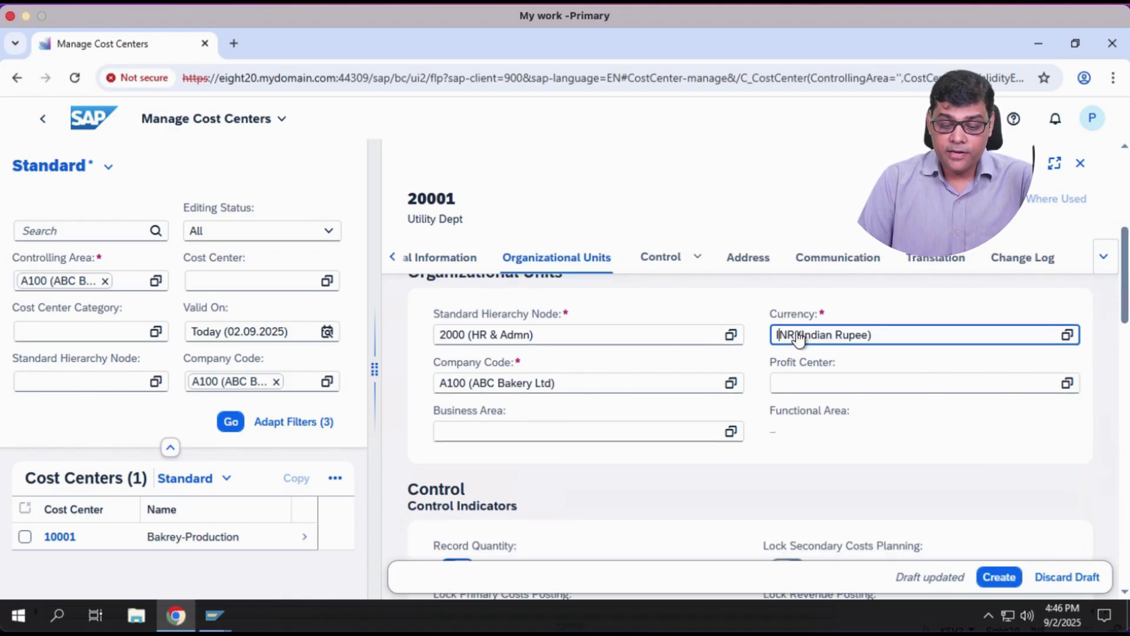
Assign business area UN2 (Unit-2) and profit center 10001 (Cakes & Pastries) to cost center 20001.
{"action": "left_click", "coordinate": [614, 439]}
{"action": "type", "text": "UN2"}
{"action": "left_click", "coordinate": [469, 482]}
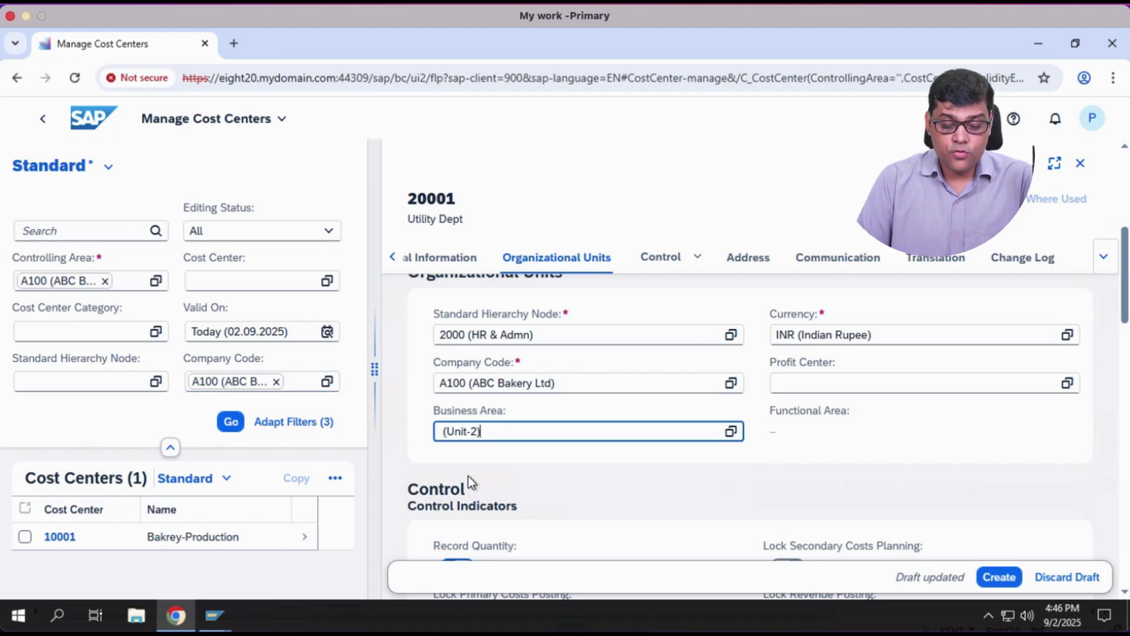
{"action": "left_click", "coordinate": [827, 383]}
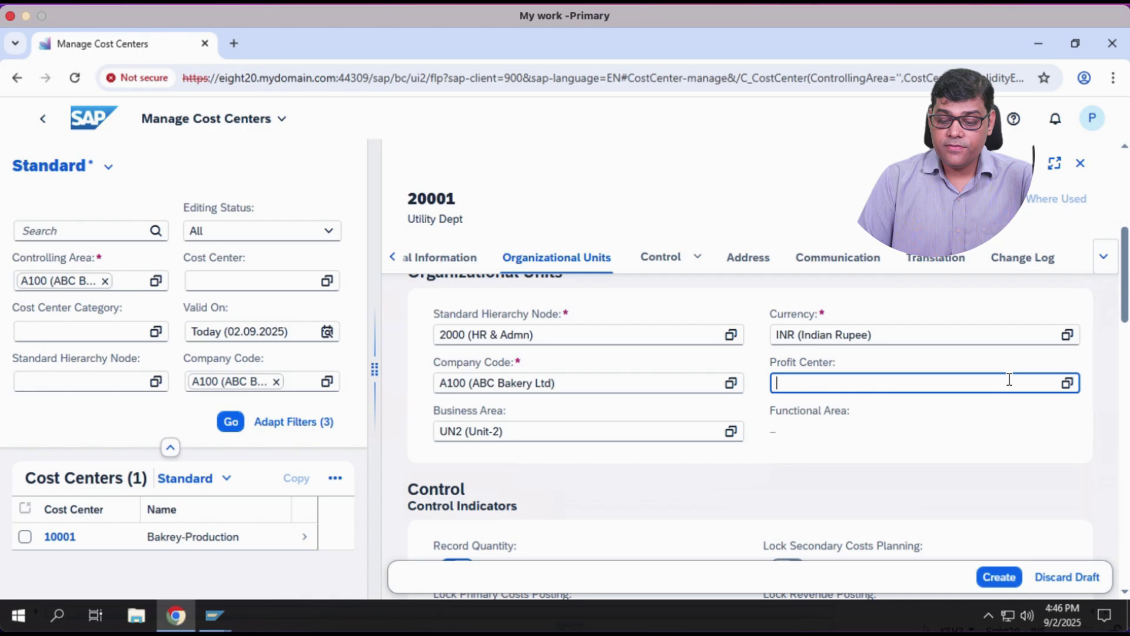
{"action": "left_click", "coordinate": [1067, 383]}
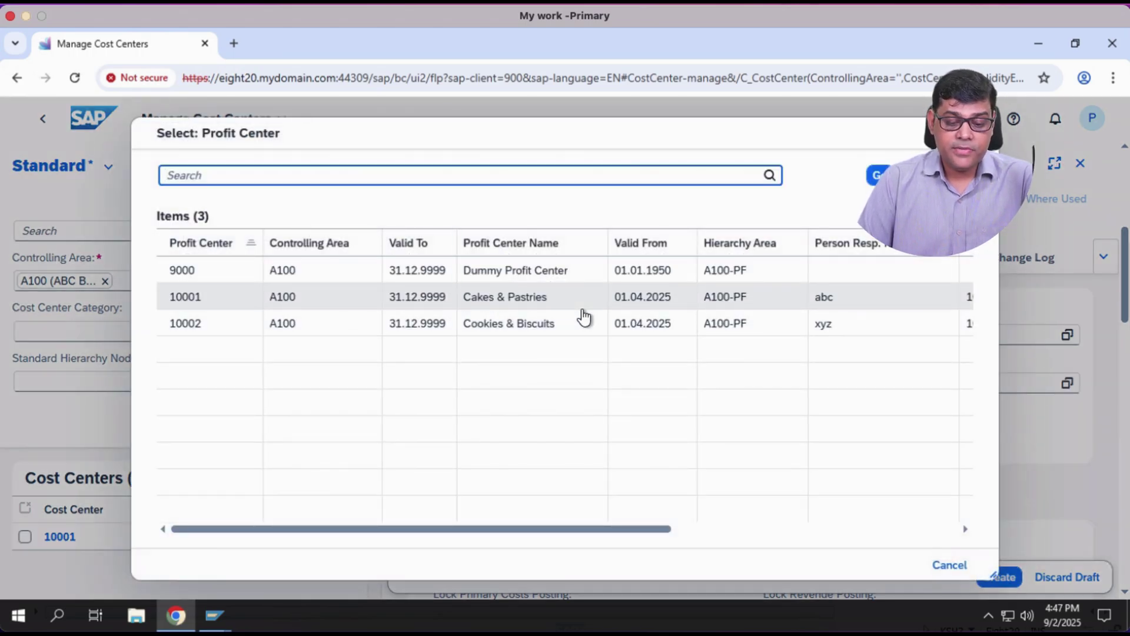
{"action": "left_click", "coordinate": [486, 302]}
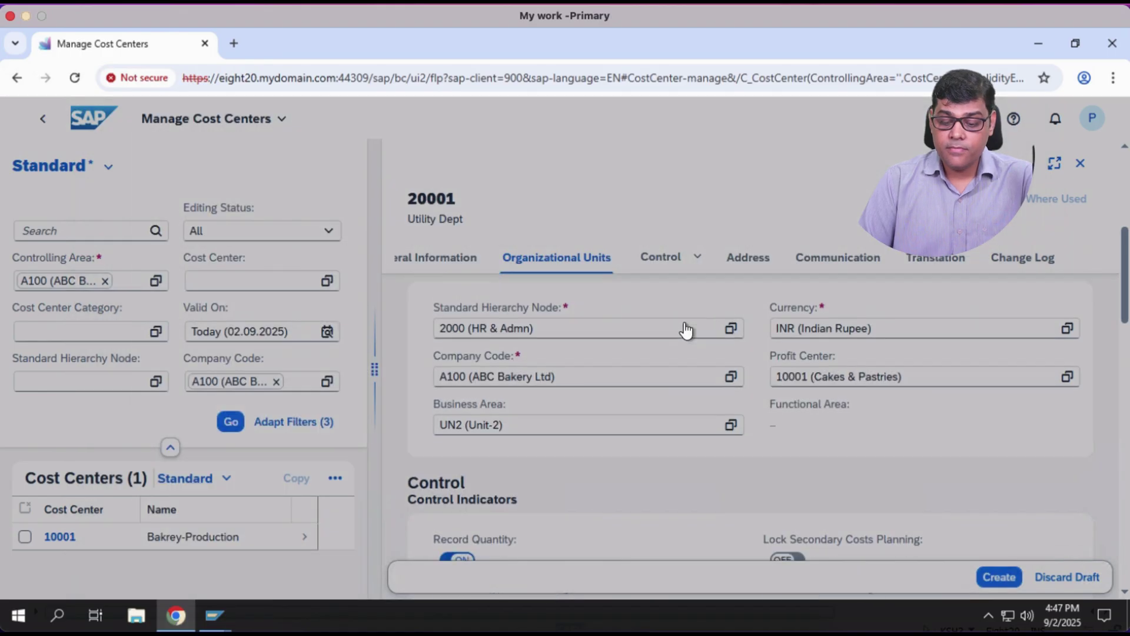
Check the control indicators of cost center 20001 and create the cost center from the draft.
{"action": "left_click_drag", "start_coordinate": [1126, 281], "coordinate": [1127, 295]}
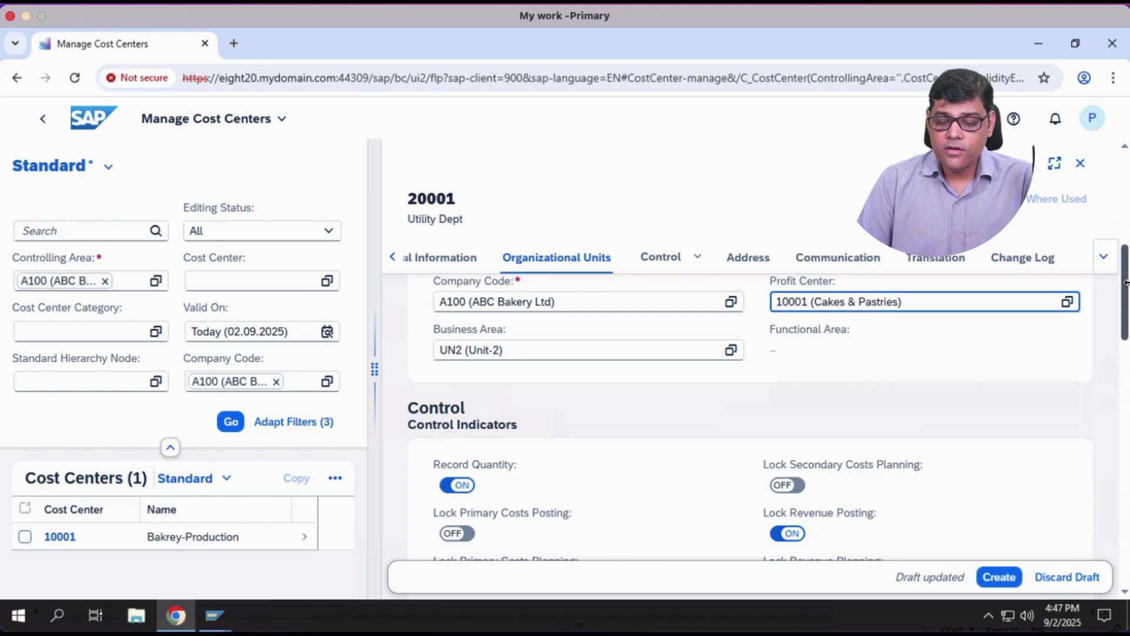
{"action": "left_click_drag", "start_coordinate": [1124, 283], "coordinate": [1123, 318]}
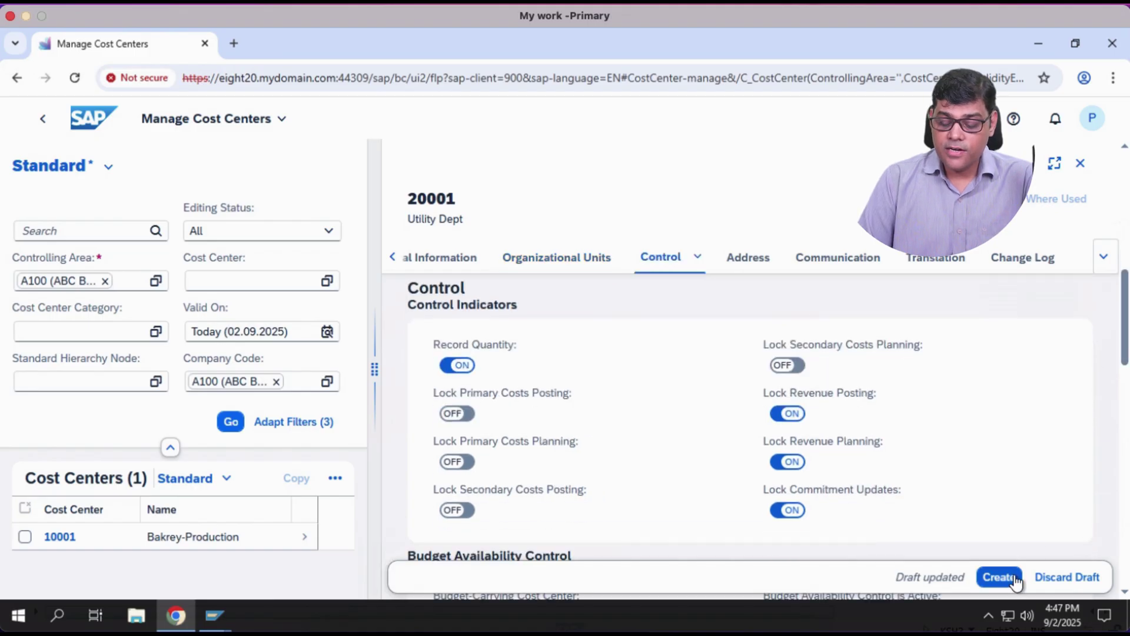
{"action": "left_click", "coordinate": [1013, 578]}
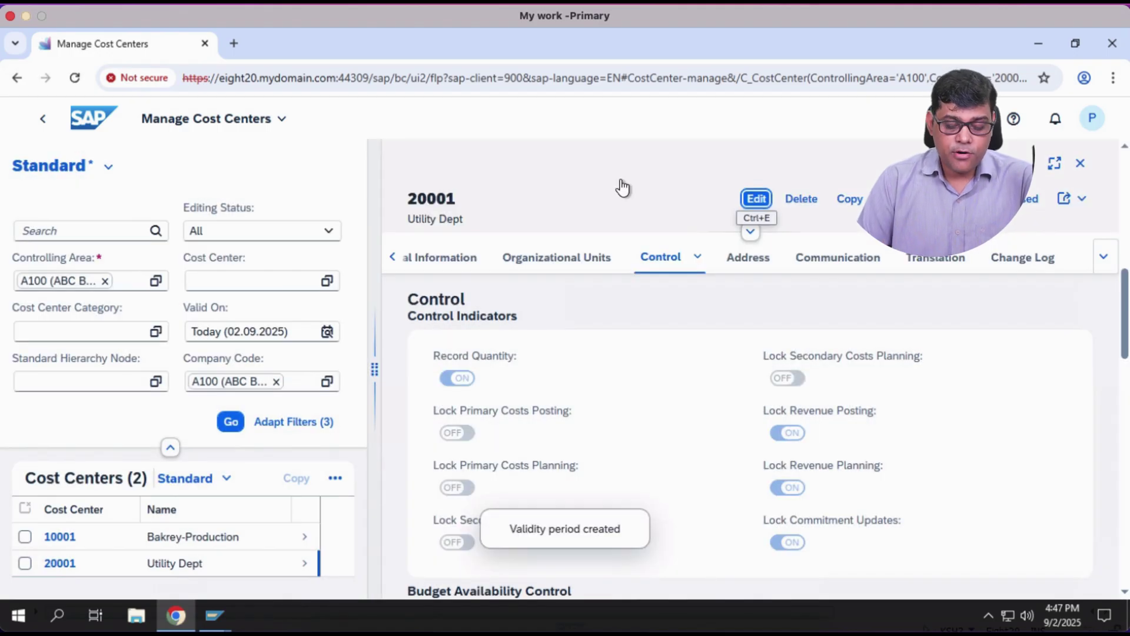
Check the planned hierarchy diagram in OneNote, then return to Manage Cost Centers and show the full cost center list.
{"action": "left_click", "coordinate": [541, 629]}
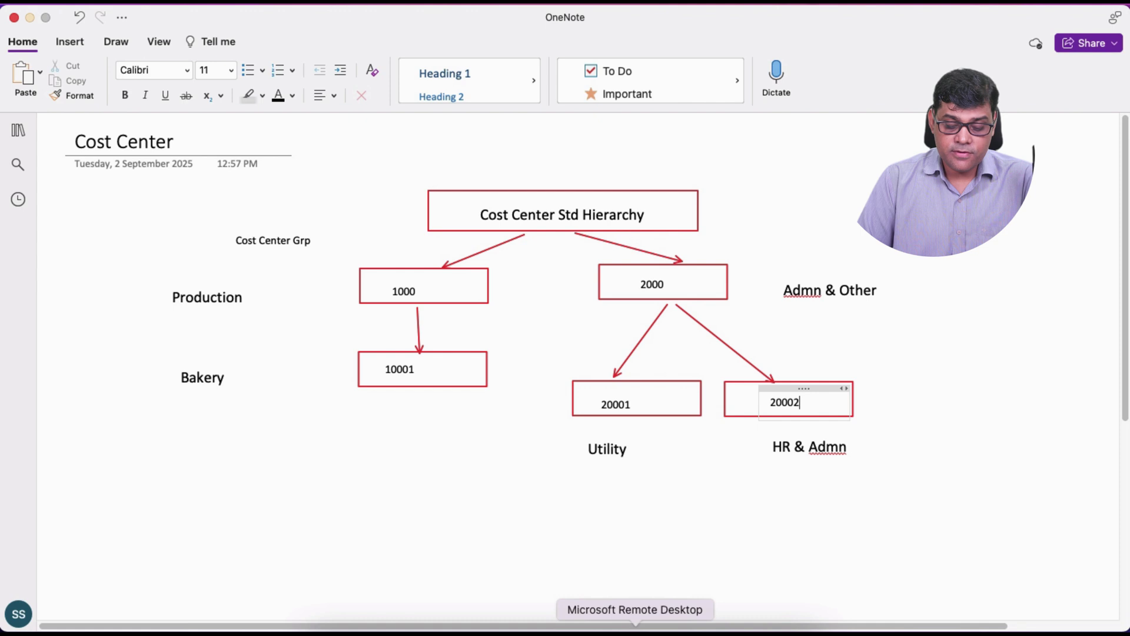
{"action": "left_click", "coordinate": [635, 628]}
{"action": "left_click", "coordinate": [43, 123]}
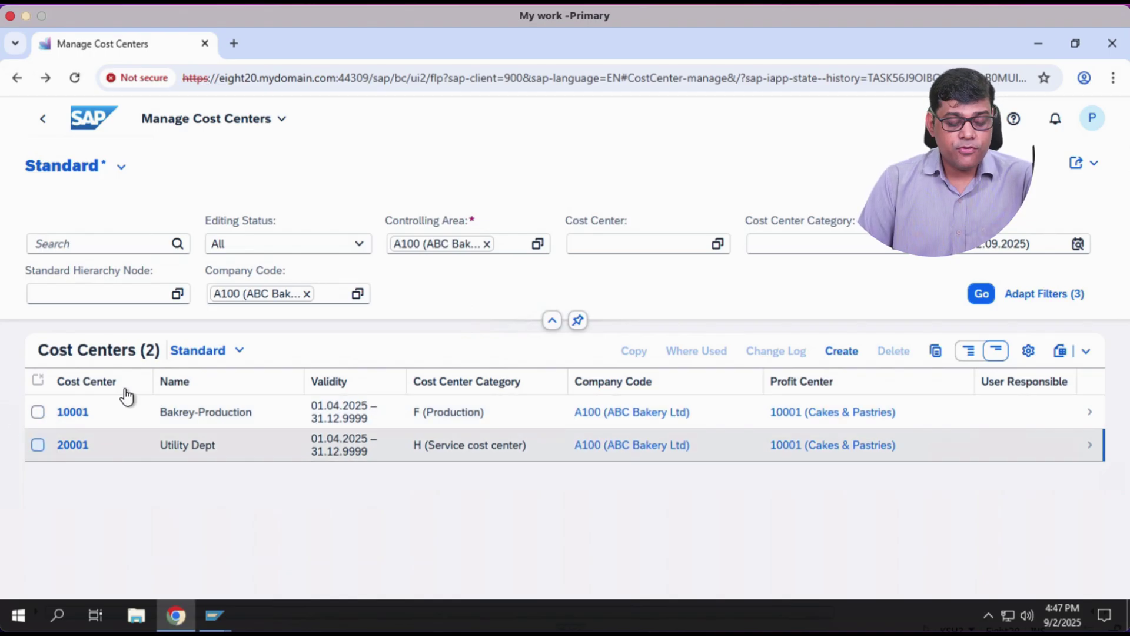
Switch to SAP GUI, run transaction KS13 and display all cost centers of controlling area A100 to examine their categories.
{"action": "mouse_move", "coordinate": [217, 615]}
{"action": "left_click", "coordinate": [296, 556]}
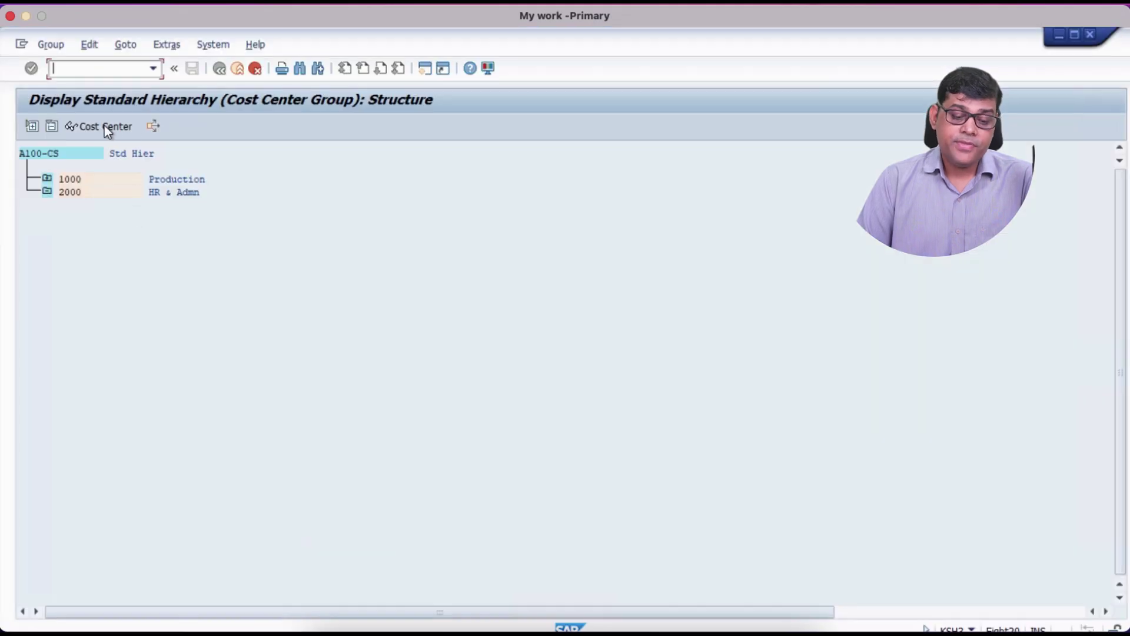
{"action": "type", "text": "/NKS"}
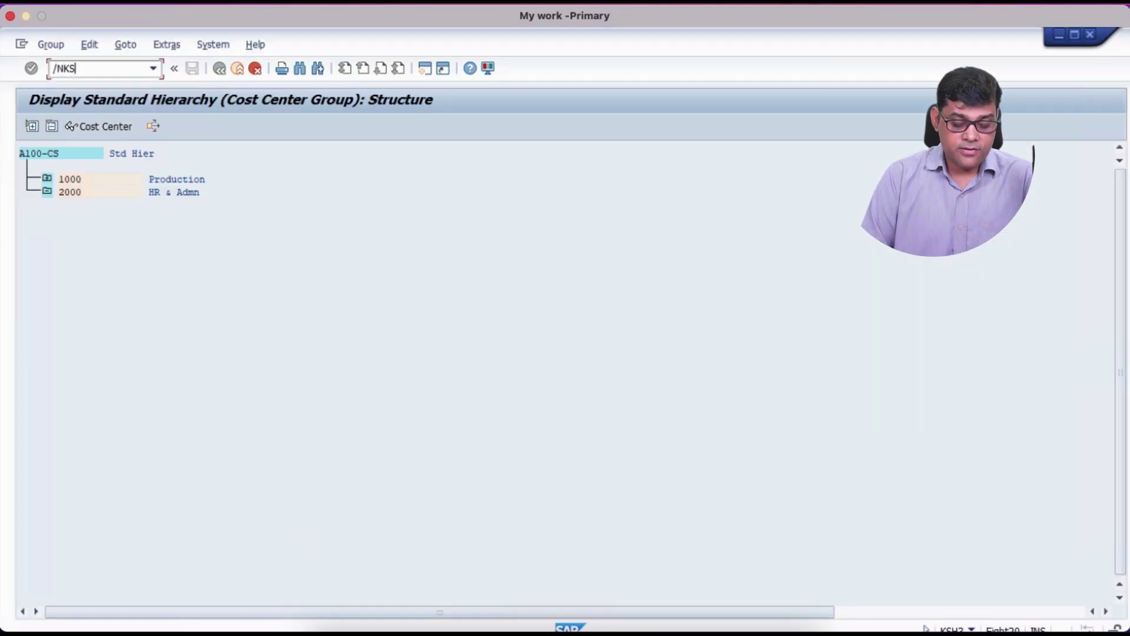
{"action": "type", "text": "13"}
{"action": "key", "text": "Return"}
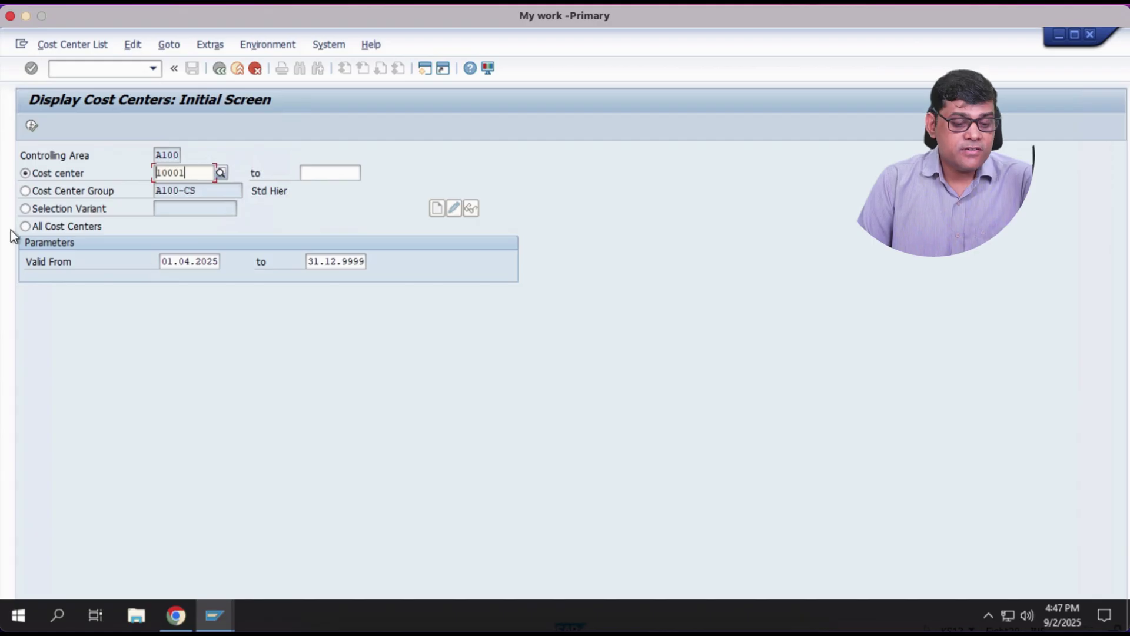
{"action": "left_click", "coordinate": [49, 226]}
{"action": "left_click", "coordinate": [31, 127]}
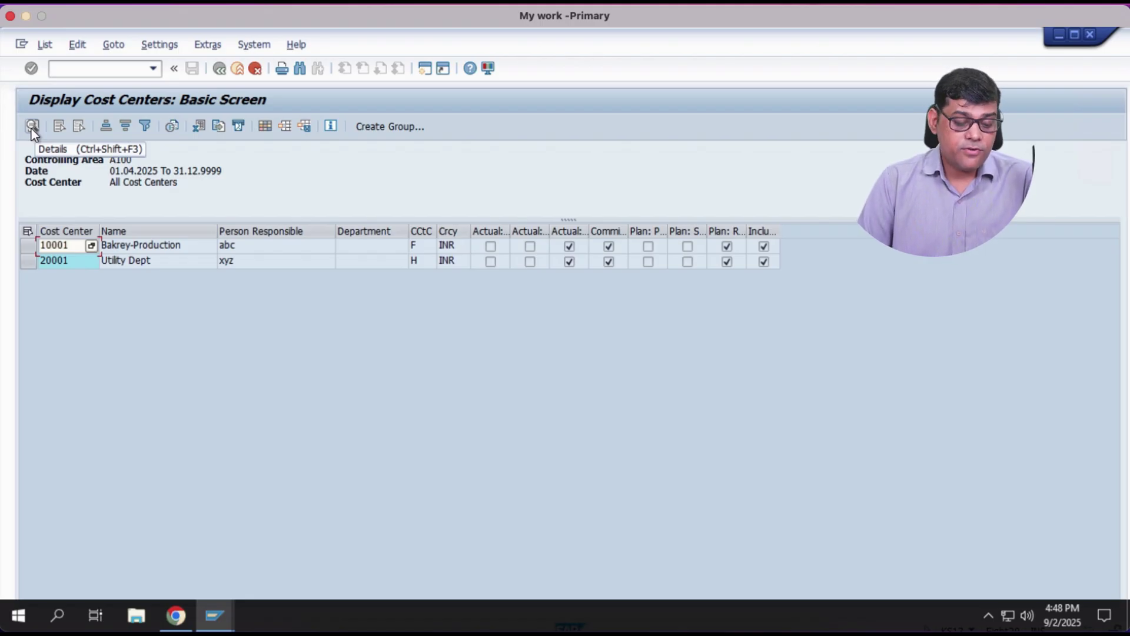
{"action": "left_click", "coordinate": [413, 248]}
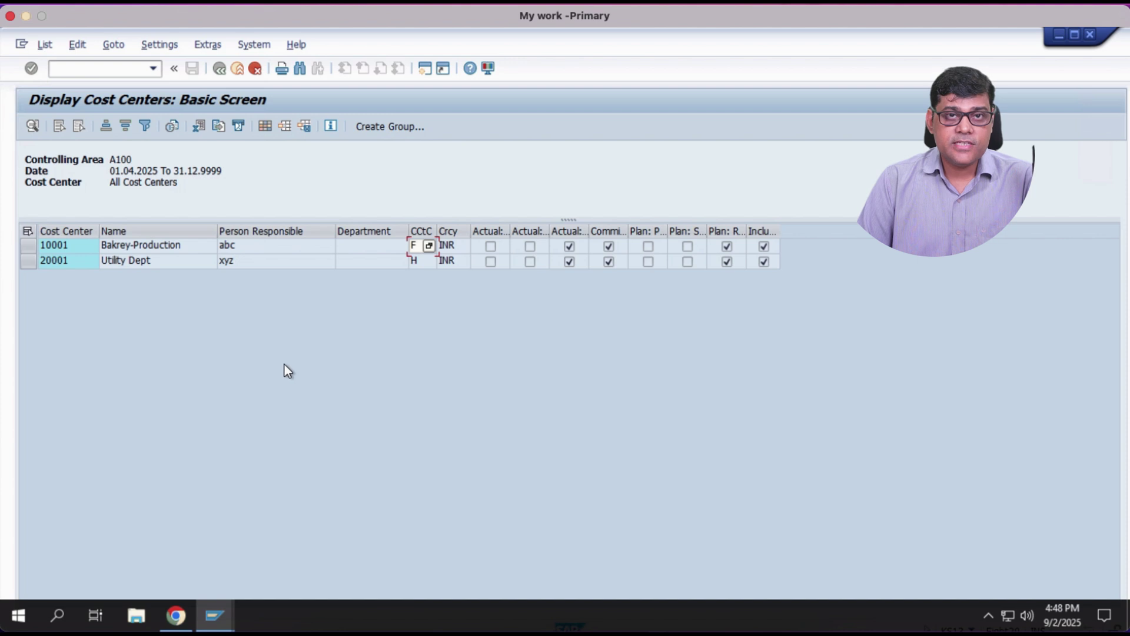